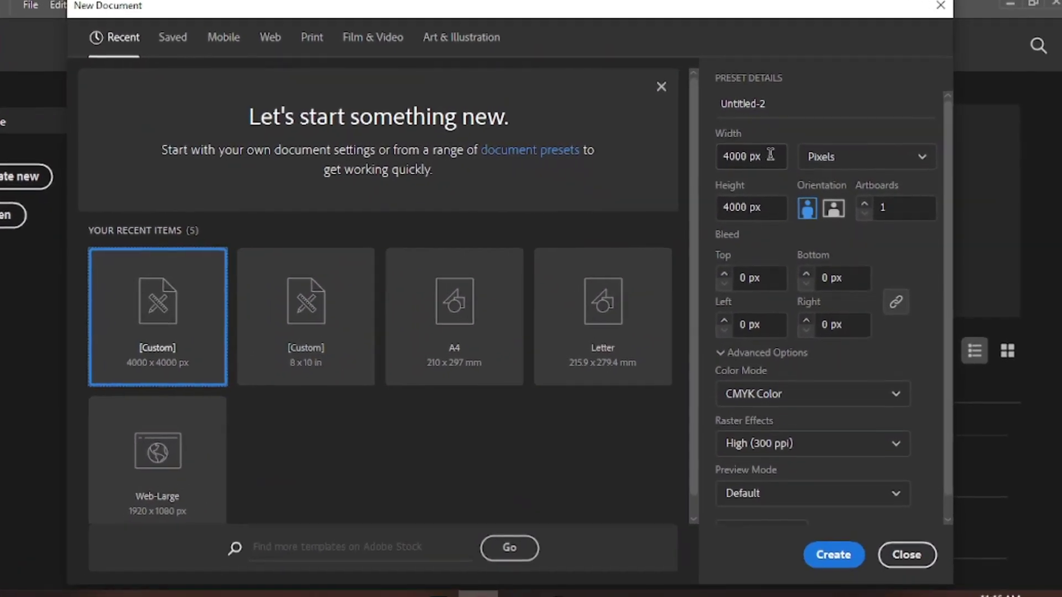
# - Set the new document's units to inches and its size to 15 in wide by 15 in high
pyautogui.click(863, 157)
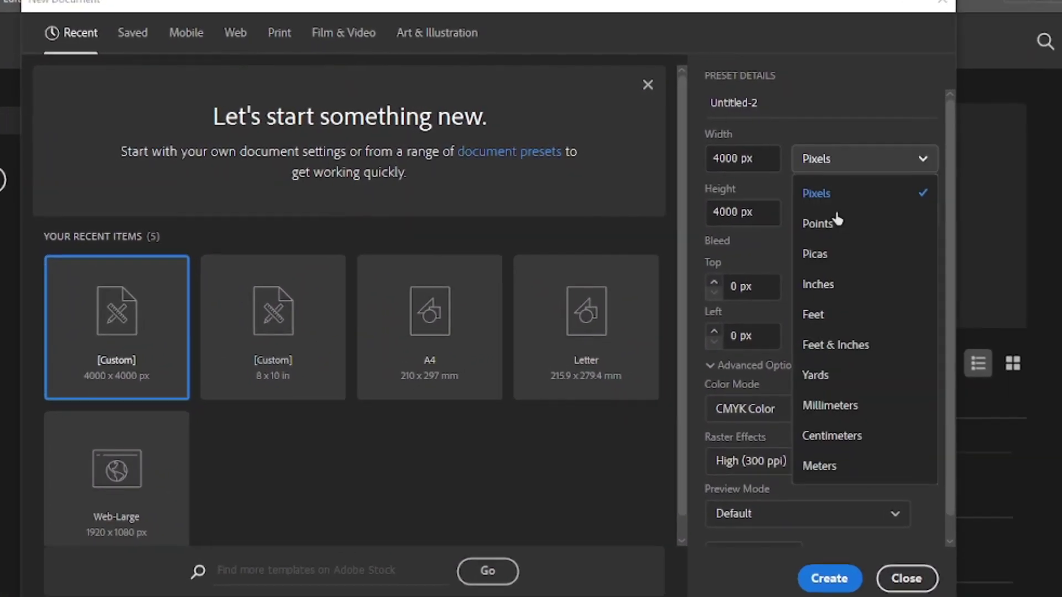
pyautogui.click(832, 277)
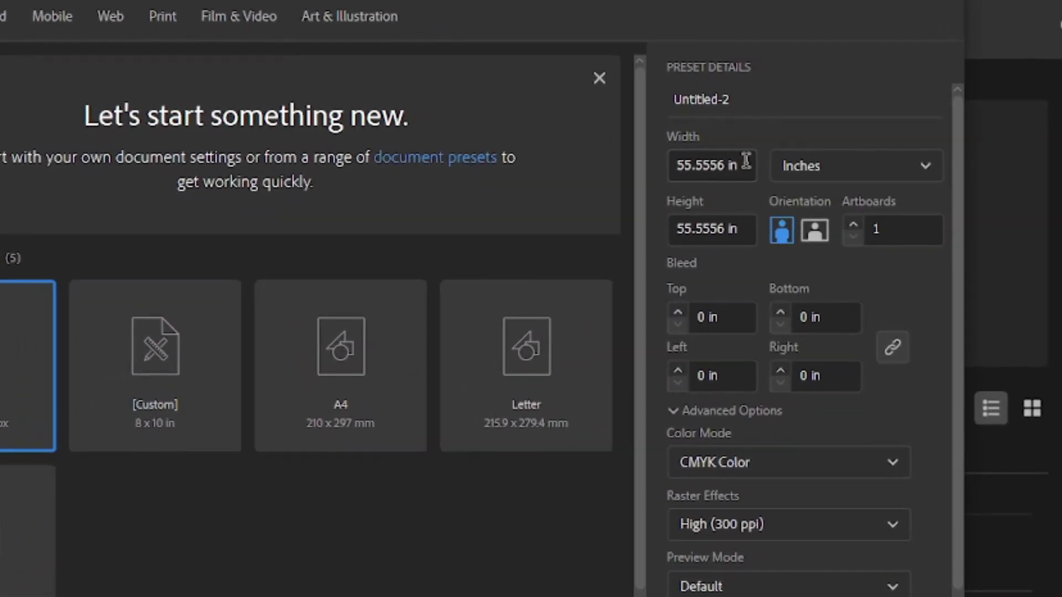
pyautogui.doubleClick(746, 160)
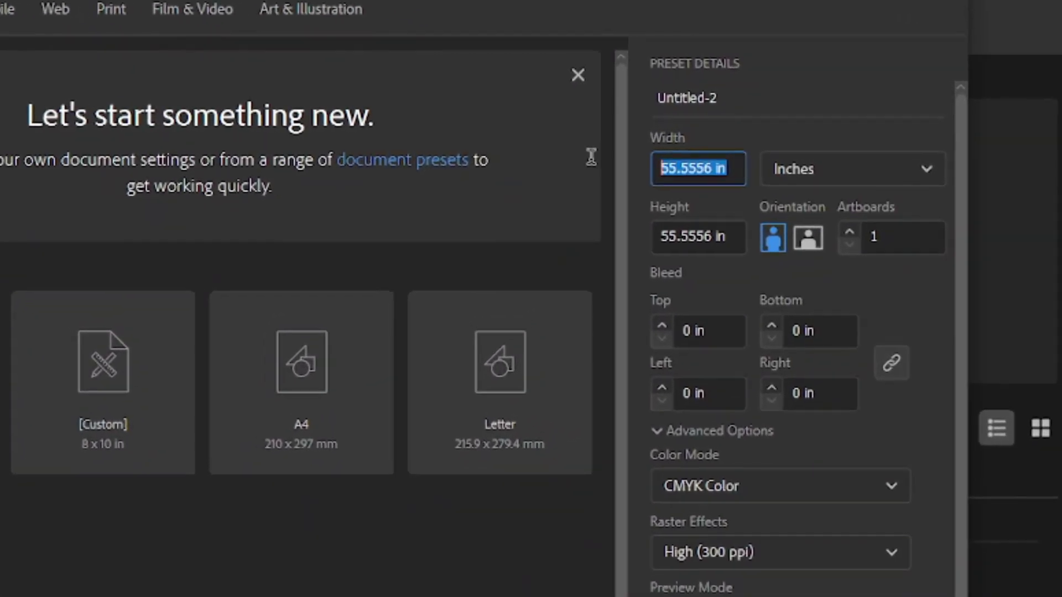
pyautogui.write('15')
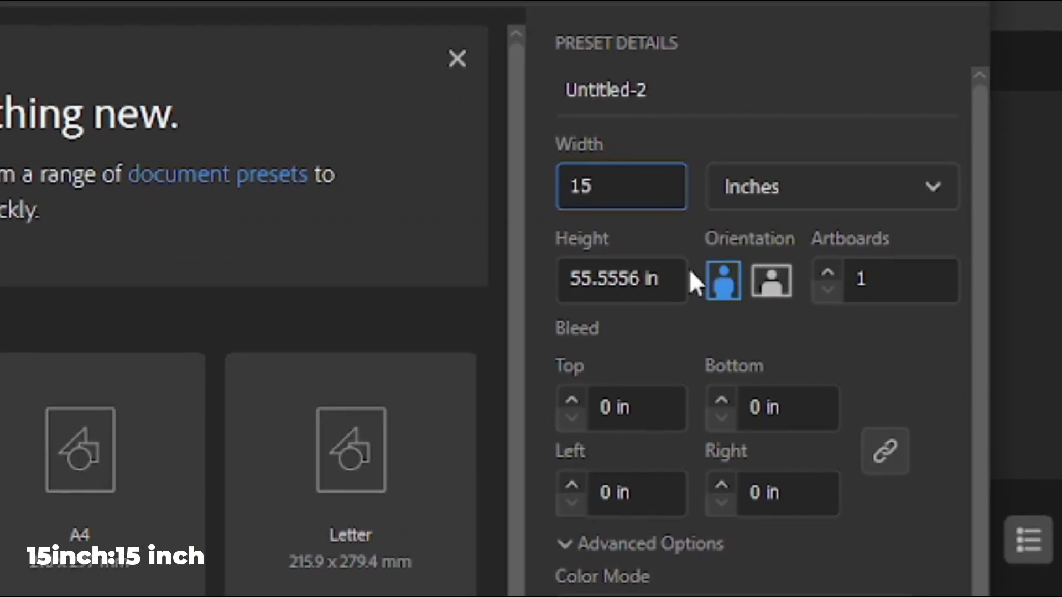
pyautogui.doubleClick(635, 265)
pyautogui.write('15')
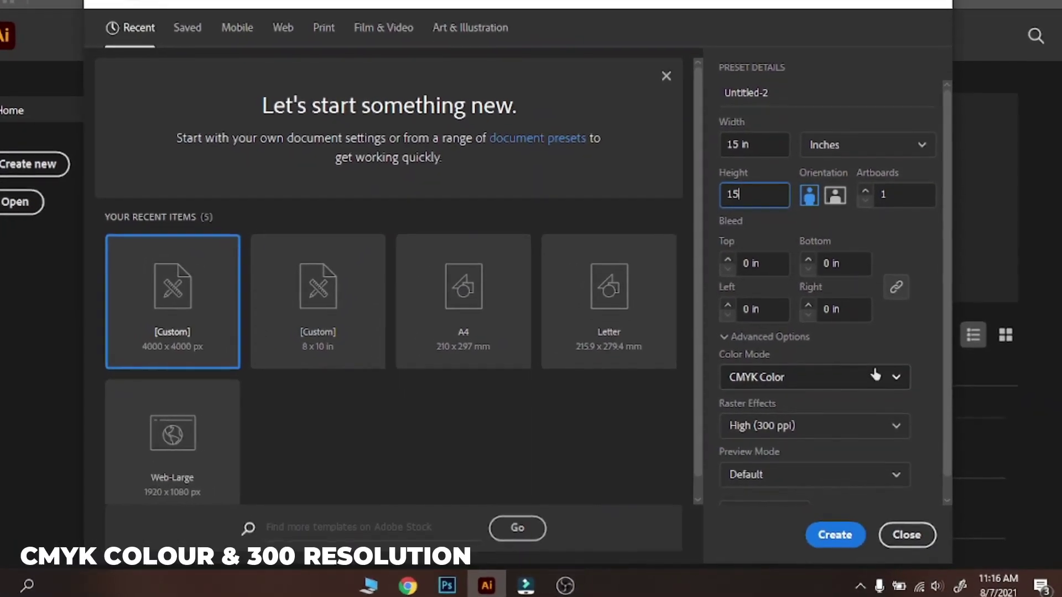
# - Create the document with CMYK color mode and High (300 ppi) raster effects
pyautogui.click(801, 322)
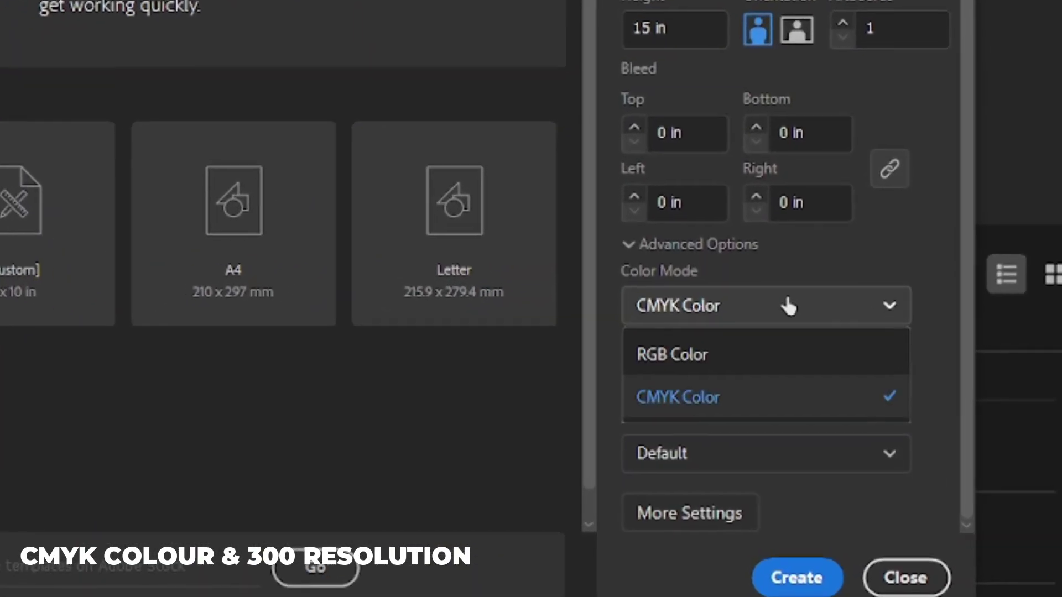
pyautogui.click(803, 324)
pyautogui.click(838, 400)
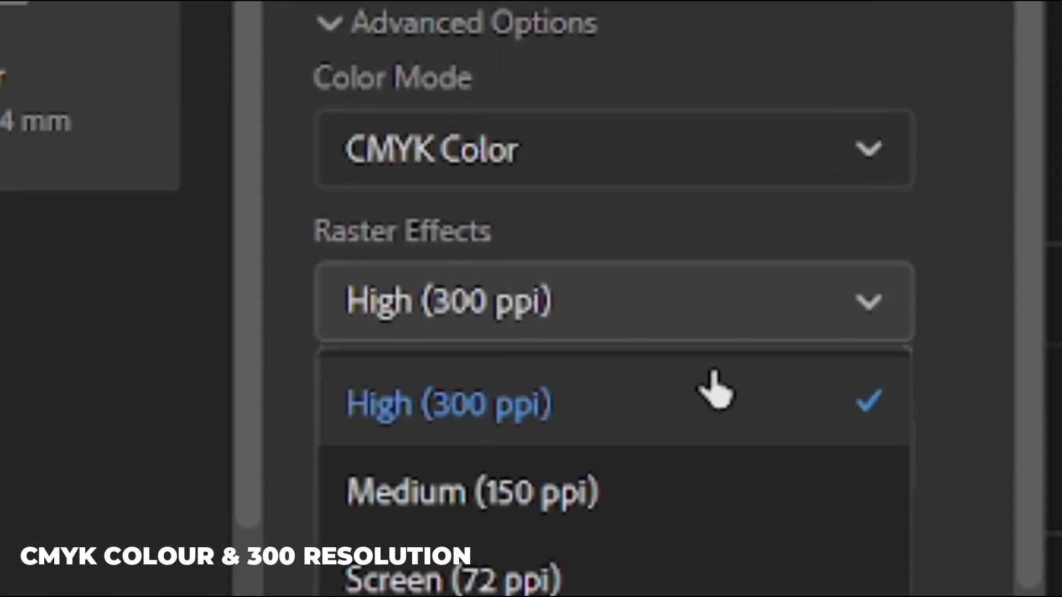
pyautogui.click(785, 409)
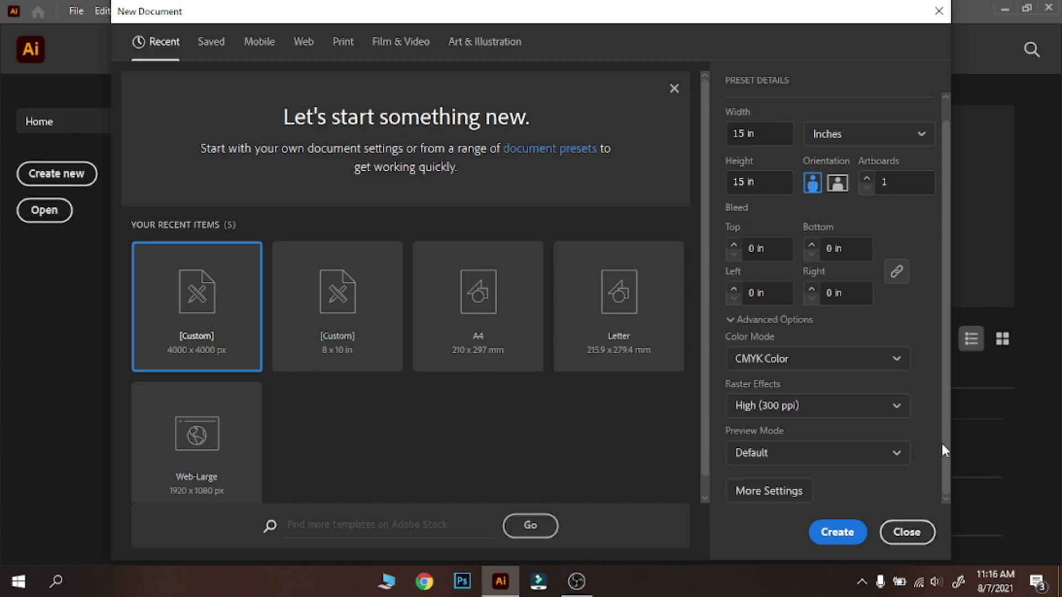
pyautogui.click(836, 539)
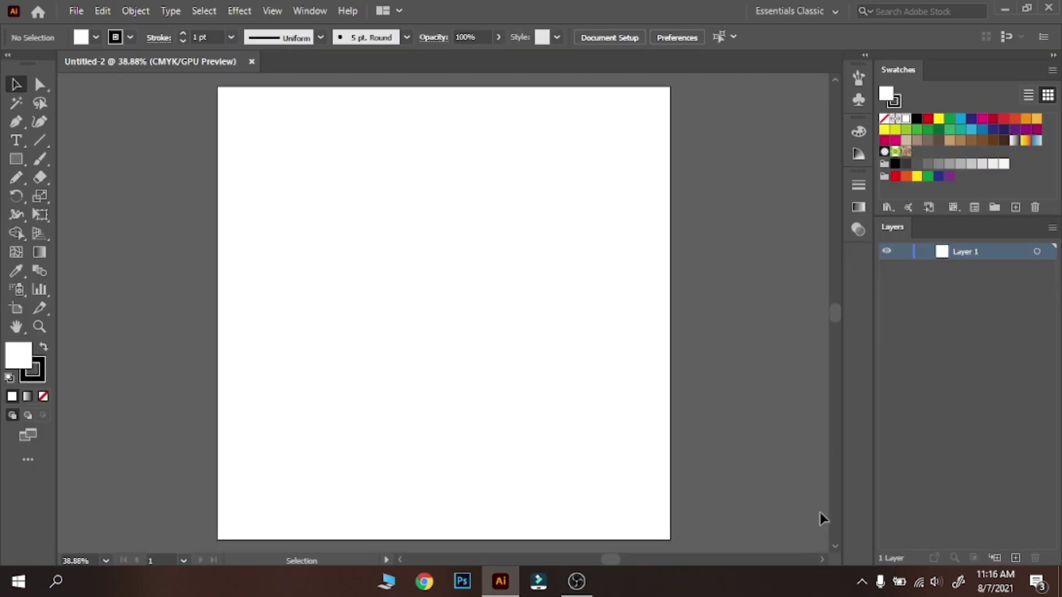
# - Place the 1502634 JPG photo from the Downloads folder onto the artboard
pyautogui.click(77, 10)
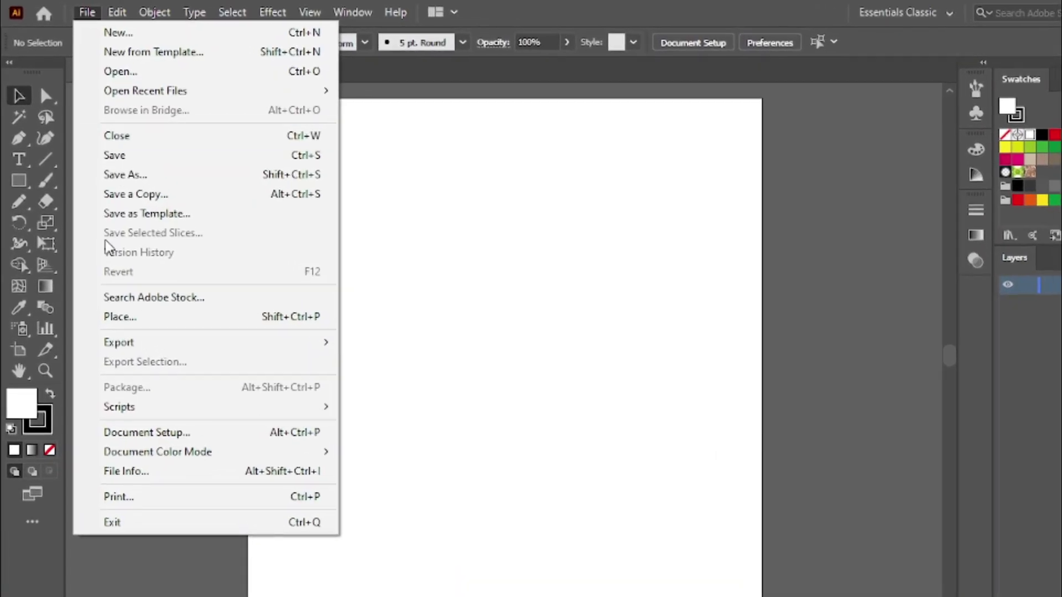
pyautogui.click(133, 318)
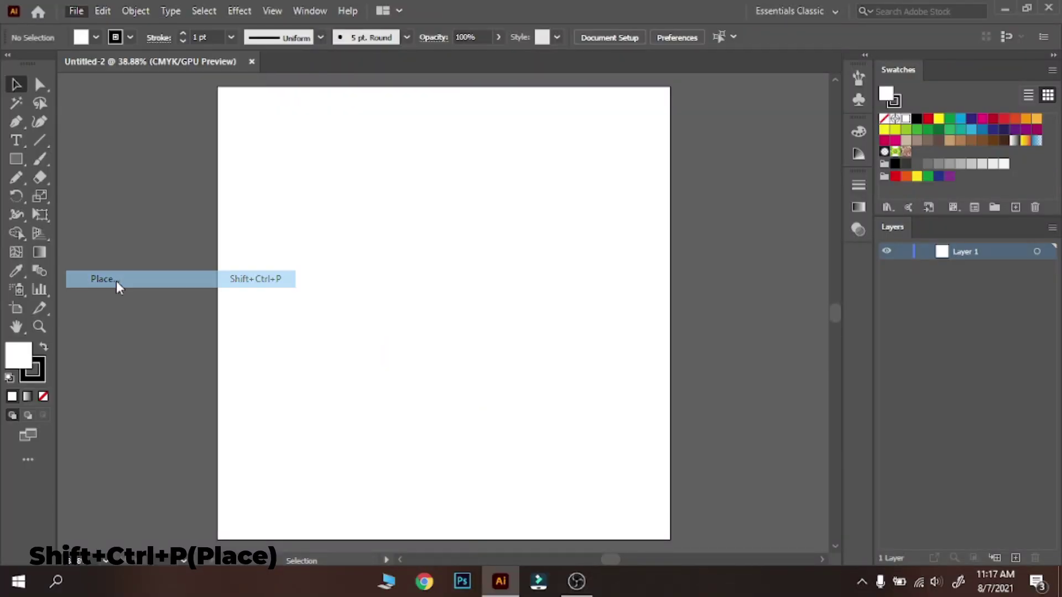
pyautogui.click(63, 140)
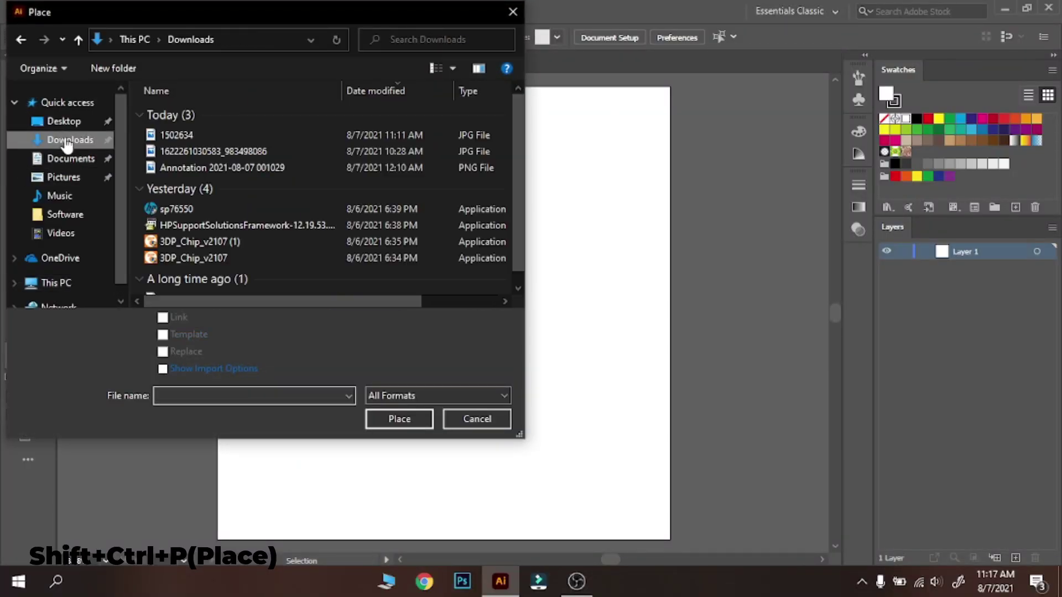
pyautogui.click(177, 138)
pyautogui.click(399, 419)
pyautogui.moveTo(218, 87); pyautogui.dragTo(709, 339)
# - Enlarge and reposition the placed photo so that the man's head and shoulders fill the artboard
pyautogui.moveTo(521, 332); pyautogui.dragTo(482, 405)
pyautogui.moveTo(686, 297); pyautogui.dragTo(697, 364)
pyautogui.moveTo(192, 123); pyautogui.dragTo(137, 76)
pyautogui.moveTo(496, 314); pyautogui.dragTo(494, 148)
# - Lock the photo's layer and add a new layer above it for tracing
pyautogui.click(903, 252)
pyautogui.moveTo(652, 275); pyautogui.dragTo(657, 291)
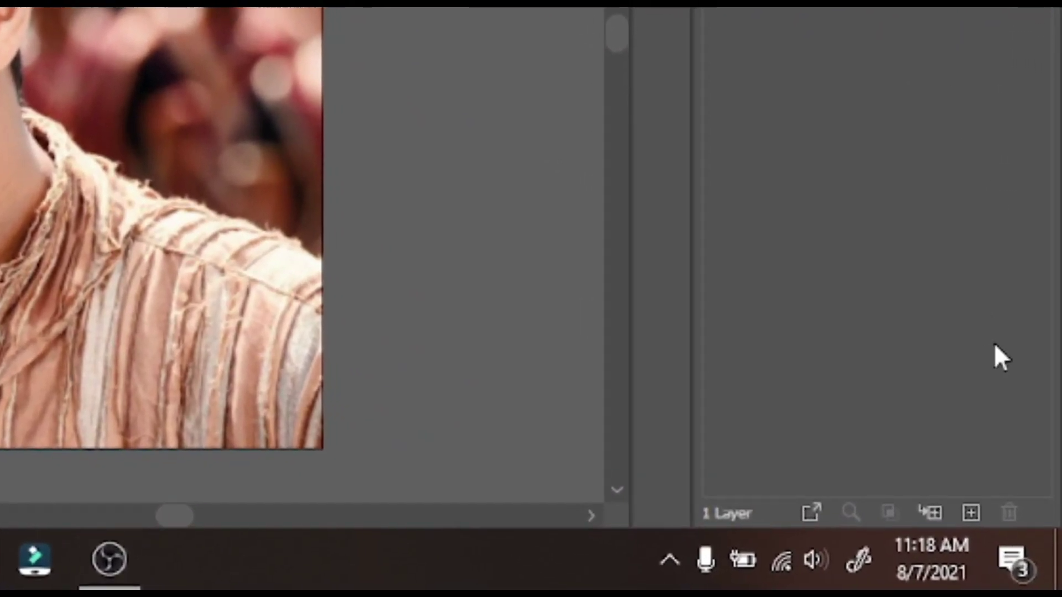
pyautogui.click(972, 513)
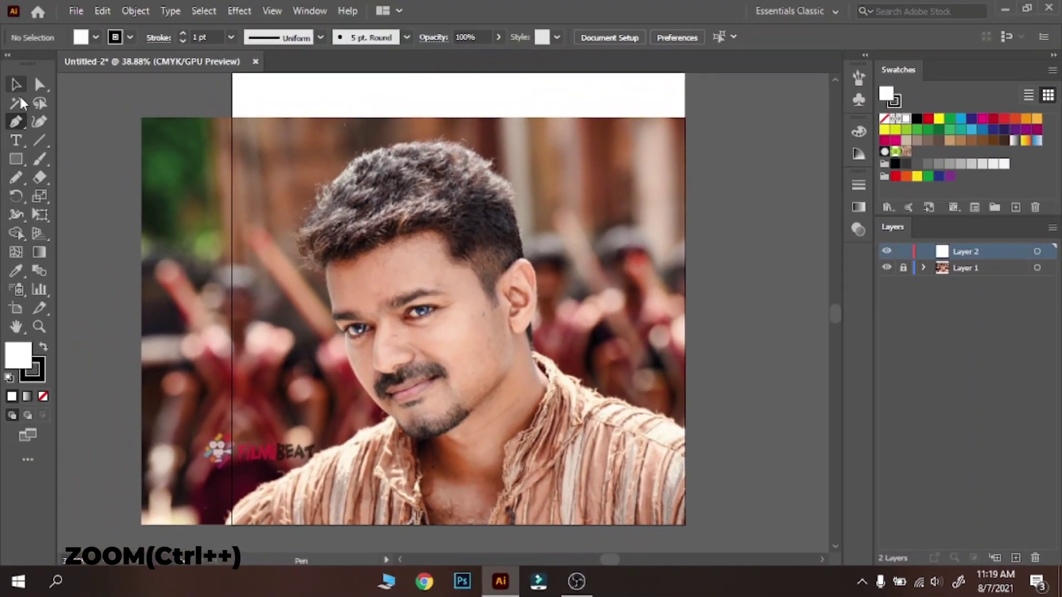
# - Start a black-filled, strokeless Pen path for the hair at the left corner of the forehead hairline, with a thin curved strand
pyautogui.hotkey('ctrl', '+')
pyautogui.hotkey('ctrl', '+')
pyautogui.hotkey('ctrl', '+')
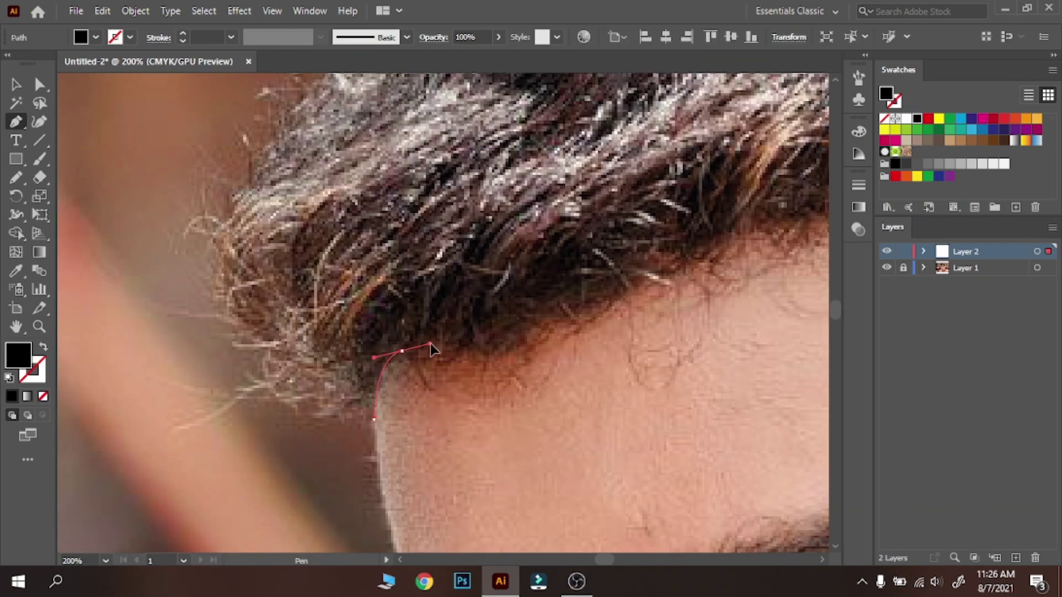
pyautogui.moveTo(402, 351); pyautogui.dragTo(432, 343)
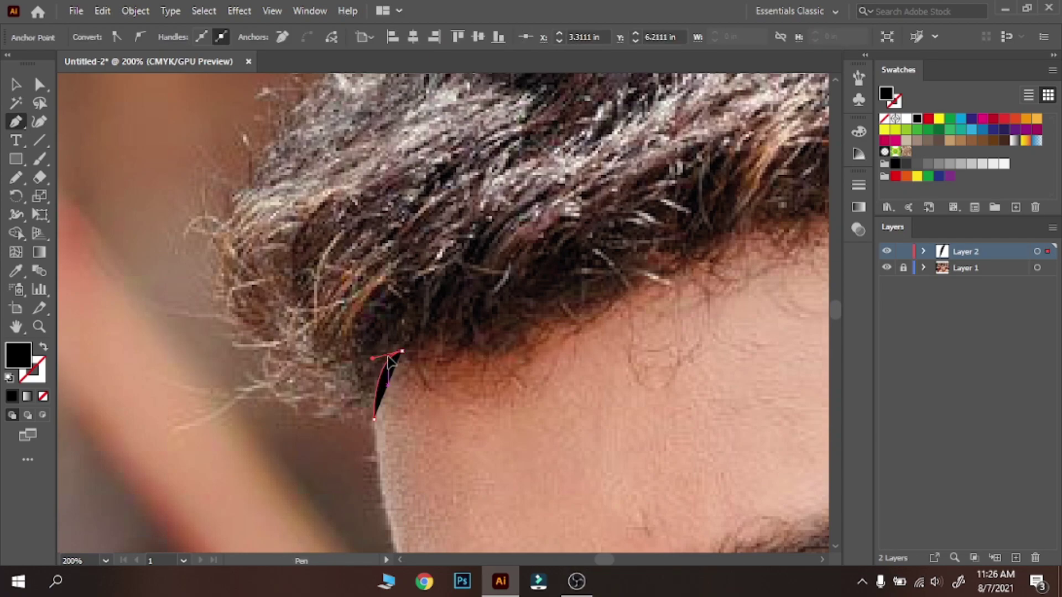
pyautogui.moveTo(390, 372); pyautogui.dragTo(390, 389)
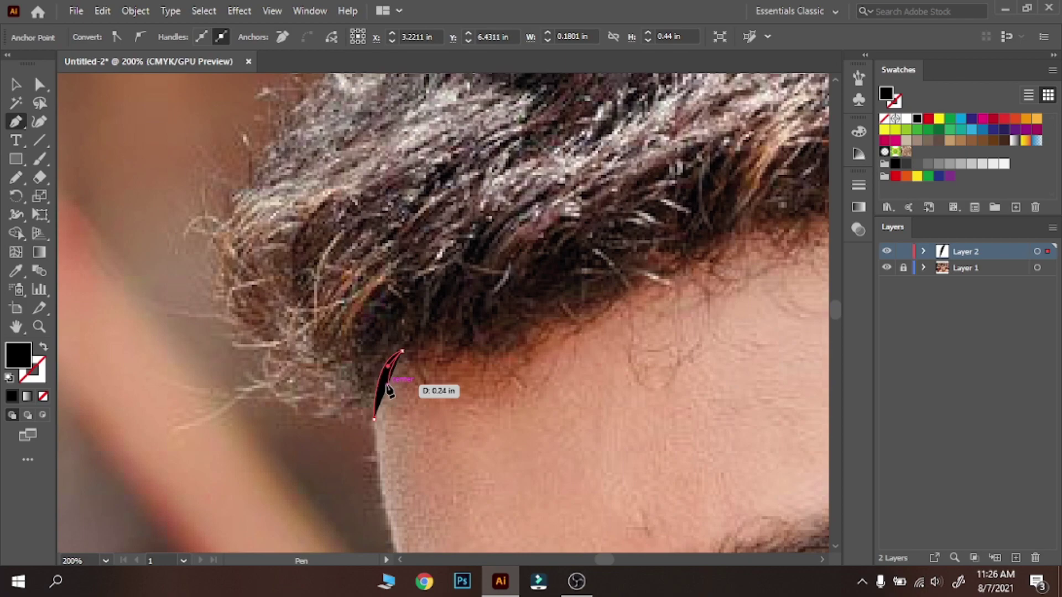
pyautogui.moveTo(402, 351); pyautogui.dragTo(426, 352)
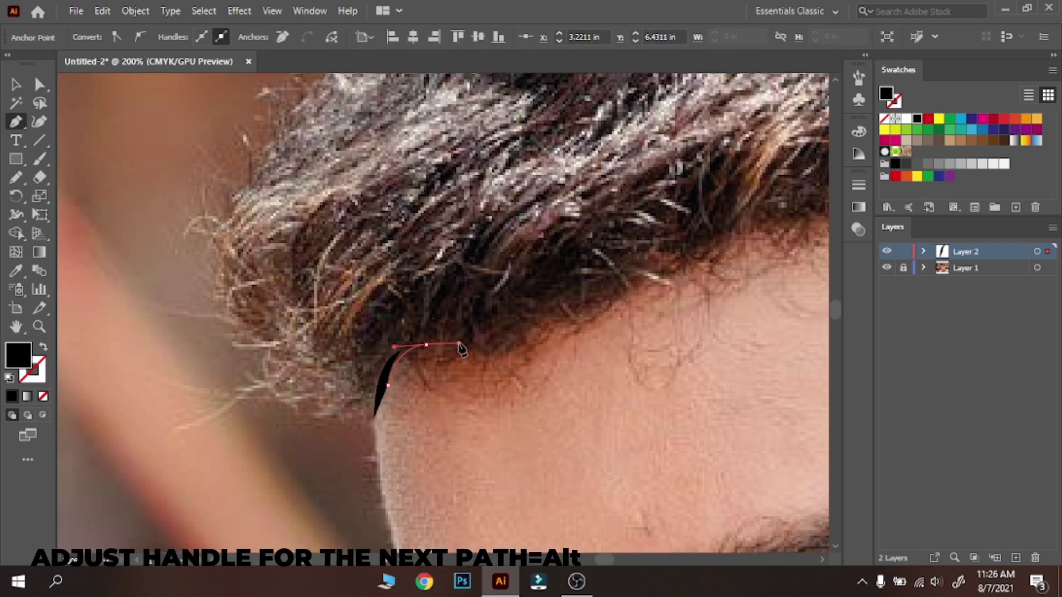
pyautogui.moveTo(426, 345); pyautogui.dragTo(459, 344)
# - Extend the hair outline along the left part of the forehead hairline with several pointed, curved strand tips
pyautogui.moveTo(501, 289); pyautogui.dragTo(485, 317)
pyautogui.moveTo(435, 349)
pyautogui.mouseDown()
pyautogui.moveTo(409, 359)
pyautogui.moveTo(473, 356)
pyautogui.moveTo(546, 324)
pyautogui.mouseUp()
pyautogui.click(475, 350)
pyautogui.click(615, 269)
pyautogui.click(542, 331)
pyautogui.moveTo(639, 253); pyautogui.dragTo(650, 205)
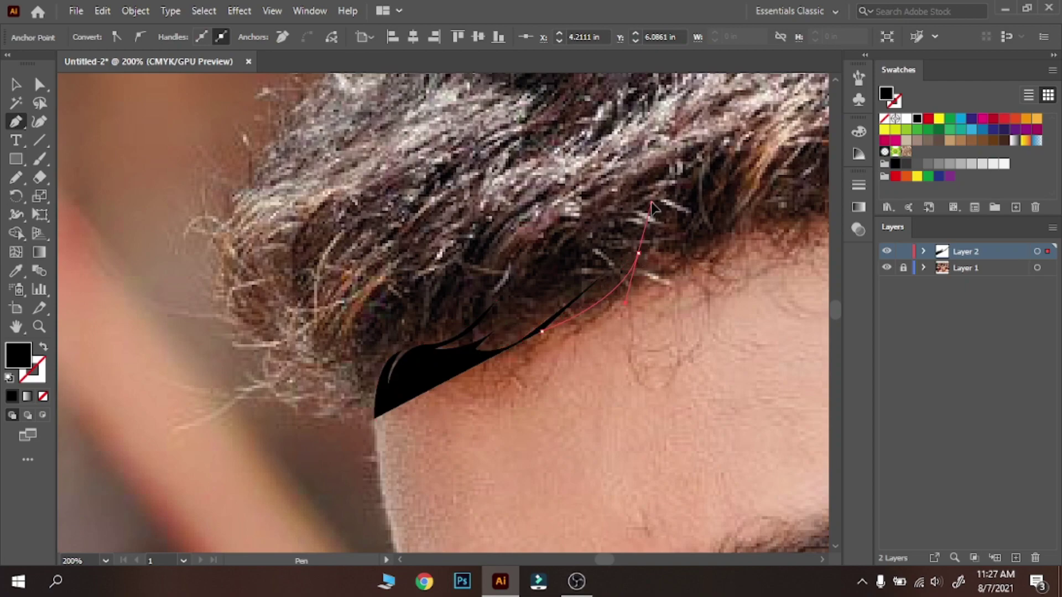
pyautogui.moveTo(631, 280); pyautogui.dragTo(630, 282)
pyautogui.click(622, 301)
# - Continue the hair outline toward the middle of the forehead with another short curved strand
pyautogui.moveTo(669, 241); pyautogui.dragTo(707, 268)
pyautogui.moveTo(751, 267); pyautogui.dragTo(391, 298)
pyautogui.hotkey('ctrl', 'z')
pyautogui.hotkey('ctrl', 'z')
pyautogui.click(352, 300)
pyautogui.moveTo(313, 301); pyautogui.dragTo(287, 297)
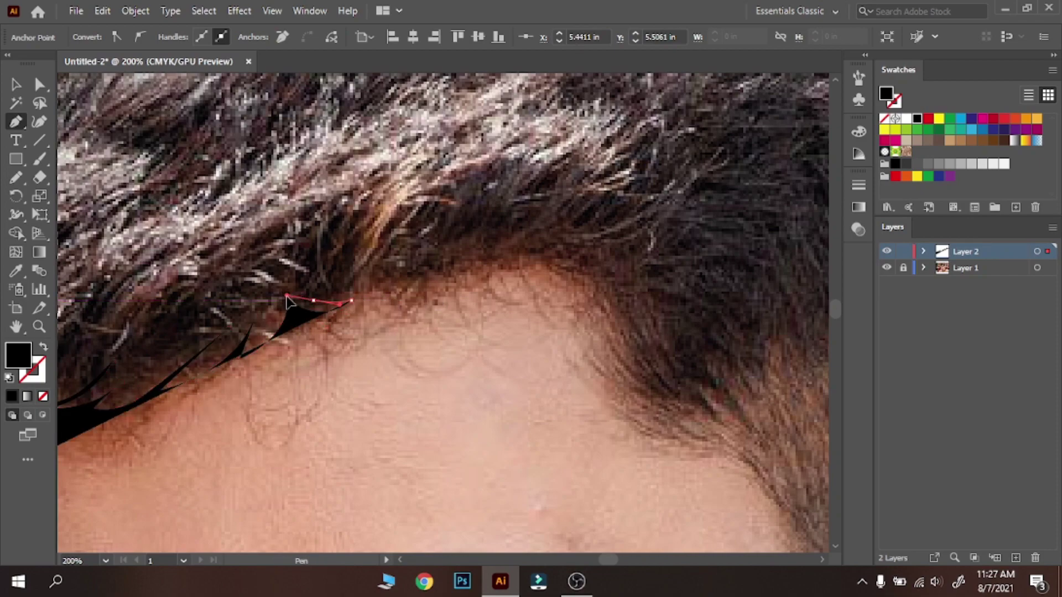
# - Trace the middle of the forehead hairline with upward-pointing strand tips as far as its right corner
pyautogui.moveTo(432, 261); pyautogui.dragTo(452, 232)
pyautogui.click(415, 291)
pyautogui.moveTo(542, 232); pyautogui.dragTo(590, 297)
pyautogui.click(533, 267)
pyautogui.click(556, 225)
pyautogui.click(538, 269)
# - Trace the hairline down the right side of the forehead with thin overlapping strands
pyautogui.moveTo(671, 396); pyautogui.dragTo(646, 387)
pyautogui.moveTo(596, 325); pyautogui.dragTo(602, 364)
pyautogui.moveTo(672, 409); pyautogui.dragTo(607, 397)
pyautogui.moveTo(707, 444); pyautogui.dragTo(658, 436)
pyautogui.click(646, 433)
pyautogui.moveTo(724, 477); pyautogui.dragTo(474, 370)
# - Extend the hair outline past the temple and down the sideburn's front edge with pointed strands
pyautogui.moveTo(532, 403); pyautogui.dragTo(565, 461)
pyautogui.moveTo(516, 379); pyautogui.dragTo(514, 376)
pyautogui.click(493, 369)
pyautogui.click(554, 441)
pyautogui.click(503, 393)
pyautogui.moveTo(537, 448); pyautogui.dragTo(464, 326)
# - Shape the lower tip of the sideburn with small jagged hair points
pyautogui.click(532, 442)
pyautogui.moveTo(541, 403); pyautogui.dragTo(546, 430)
pyautogui.click(548, 433)
pyautogui.click(561, 419)
pyautogui.click(560, 402)
pyautogui.click(566, 416)
# - Trace the sideburn's rear edge upward in front of the ear, with strand notches, to the top of the ear
pyautogui.moveTo(561, 275); pyautogui.dragTo(581, 243)
pyautogui.click(586, 240)
pyautogui.click(564, 281)
pyautogui.moveTo(623, 209); pyautogui.dragTo(629, 174)
pyautogui.click(624, 225)
pyautogui.moveTo(695, 178); pyautogui.dragTo(688, 136)
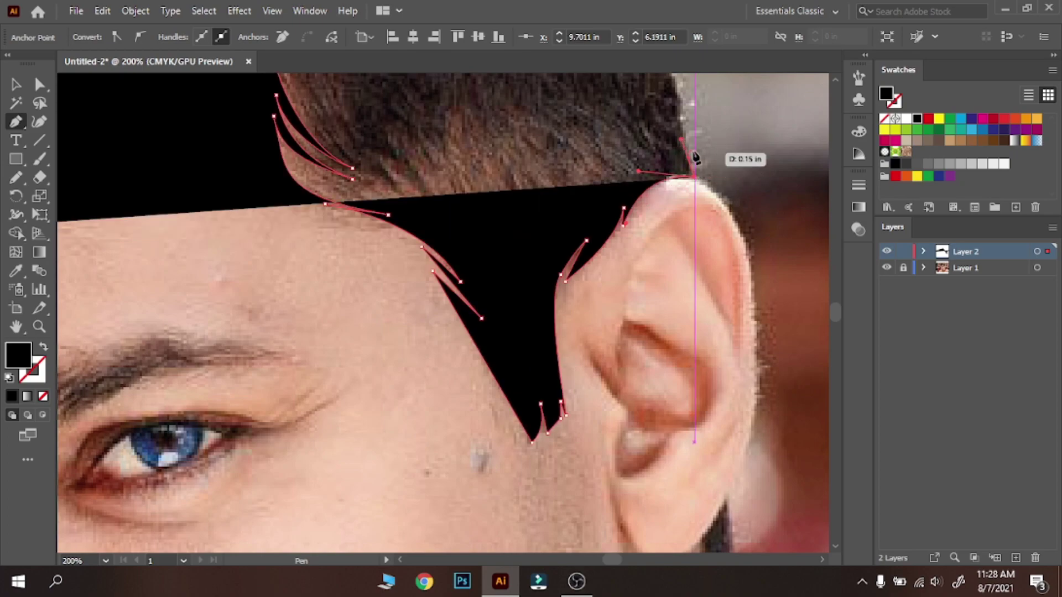
# - Continue the hair outline from above the ear up the back of the head
pyautogui.scroll(6, 699, 161)
pyautogui.moveTo(696, 242); pyautogui.dragTo(725, 271)
pyautogui.click(724, 273)
pyautogui.moveTo(705, 187); pyautogui.dragTo(714, 167)
pyautogui.moveTo(714, 167); pyautogui.dragTo(743, 267)
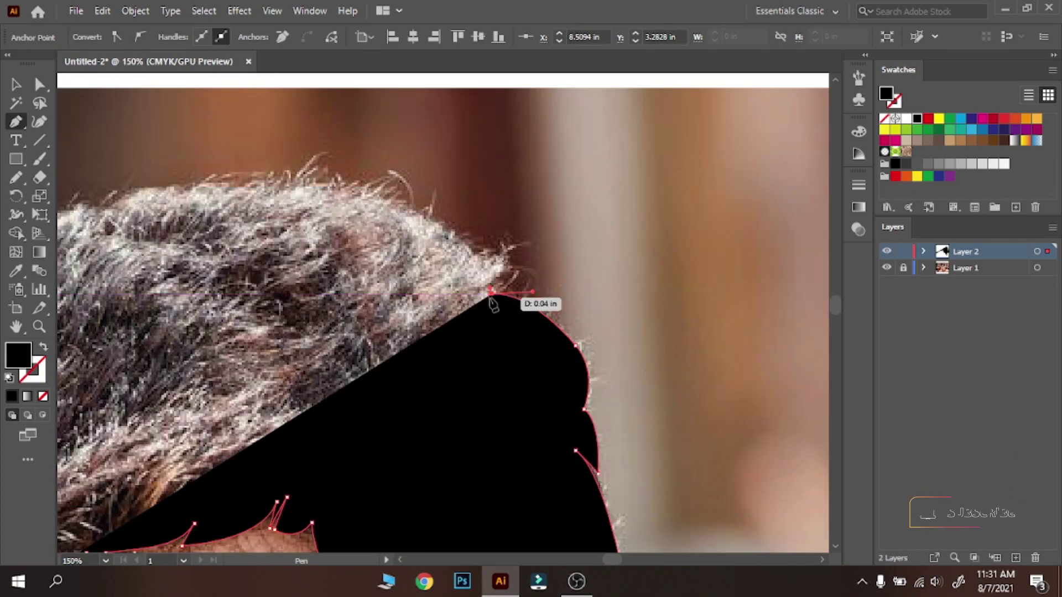
pyautogui.click(550, 311)
pyautogui.click(475, 242)
pyautogui.moveTo(430, 228); pyautogui.dragTo(432, 235)
pyautogui.hotkey('ctrl', 'z')
pyautogui.hotkey('ctrl', 'z')
pyautogui.moveTo(534, 278); pyautogui.dragTo(518, 257)
pyautogui.click(510, 254)
pyautogui.hotkey('ctrl', 'z')
pyautogui.hotkey('ctrl', 'z')
pyautogui.hotkey('ctrl', 'z')
pyautogui.hotkey('ctrl', 'z')
# - Trace the right side of the crown with a strand notch and smooth curves up to the top of the head
pyautogui.moveTo(547, 310); pyautogui.dragTo(576, 330)
pyautogui.click(547, 310)
pyautogui.moveTo(478, 245); pyautogui.dragTo(457, 236)
pyautogui.moveTo(349, 184); pyautogui.dragTo(307, 184)
pyautogui.moveTo(199, 207); pyautogui.dragTo(417, 213)
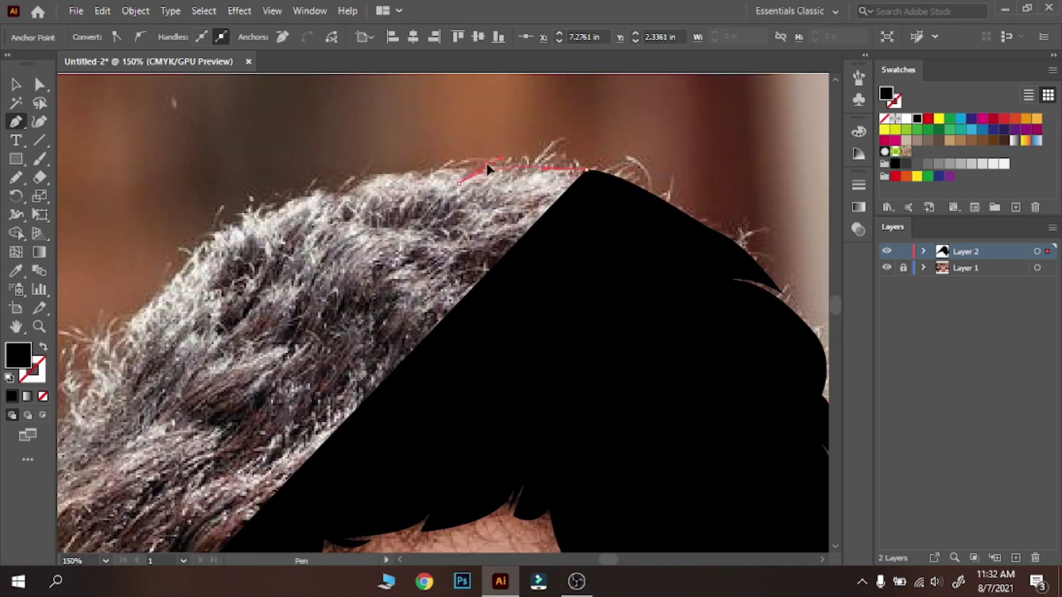
# - Trace the top edge of the hair leftward with curved segments and small pointed strands
pyautogui.moveTo(489, 165); pyautogui.dragTo(489, 165)
pyautogui.click(515, 163)
pyautogui.moveTo(426, 171); pyautogui.dragTo(417, 176)
pyautogui.moveTo(367, 172); pyautogui.dragTo(254, 214)
pyautogui.click(334, 196)
pyautogui.click(298, 197)
pyautogui.hotkey('ctrl', 'z')
pyautogui.click(320, 212)
pyautogui.hotkey('ctrl', 'z')
pyautogui.click(272, 224)
# - Trace the upper left slope of the hair with a long, deep strand notch
pyautogui.moveTo(196, 256); pyautogui.dragTo(185, 280)
pyautogui.click(160, 320)
pyautogui.click(215, 220)
pyautogui.moveTo(142, 319); pyautogui.dragTo(131, 353)
pyautogui.moveTo(127, 326); pyautogui.dragTo(353, 186)
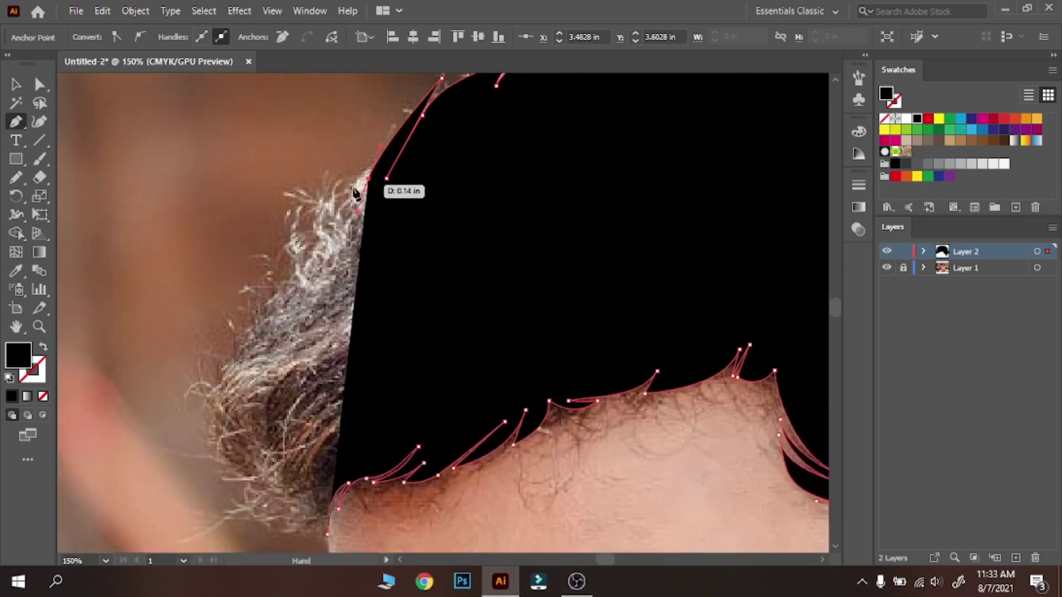
pyautogui.click(318, 204)
pyautogui.hotkey('ctrl', 'z')
pyautogui.click(317, 204)
pyautogui.click(291, 207)
pyautogui.hotkey('ctrl', 'z')
pyautogui.hotkey('ctrl', 'z')
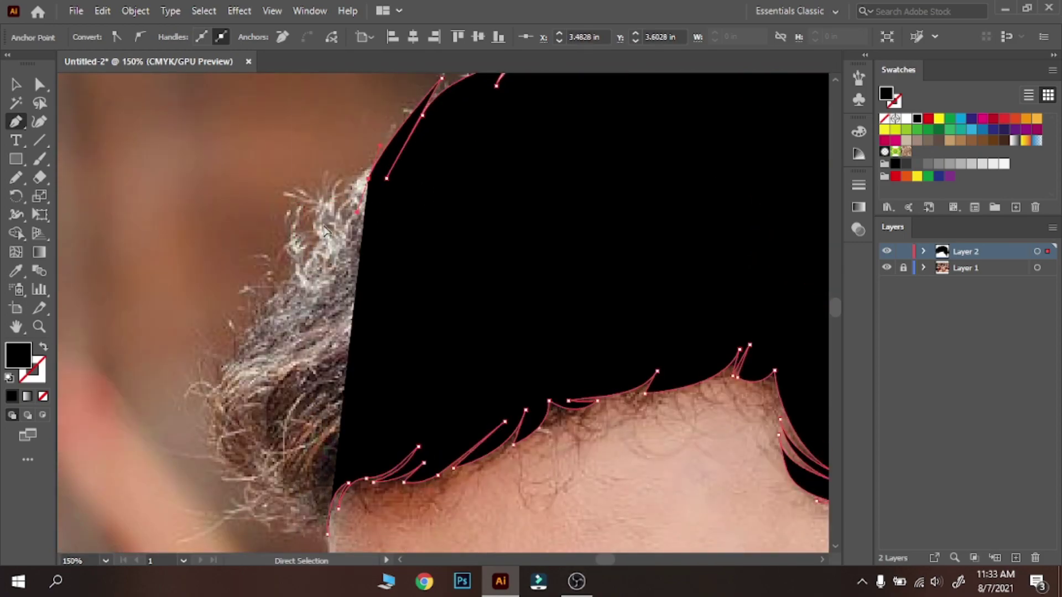
pyautogui.moveTo(355, 210); pyautogui.dragTo(358, 250)
pyautogui.hotkey('ctrl', 'z')
# - Trace the left side of the hair downward with curved segments and inward strand notches
pyautogui.click(369, 180)
pyautogui.click(344, 178)
pyautogui.moveTo(284, 275); pyautogui.dragTo(277, 262)
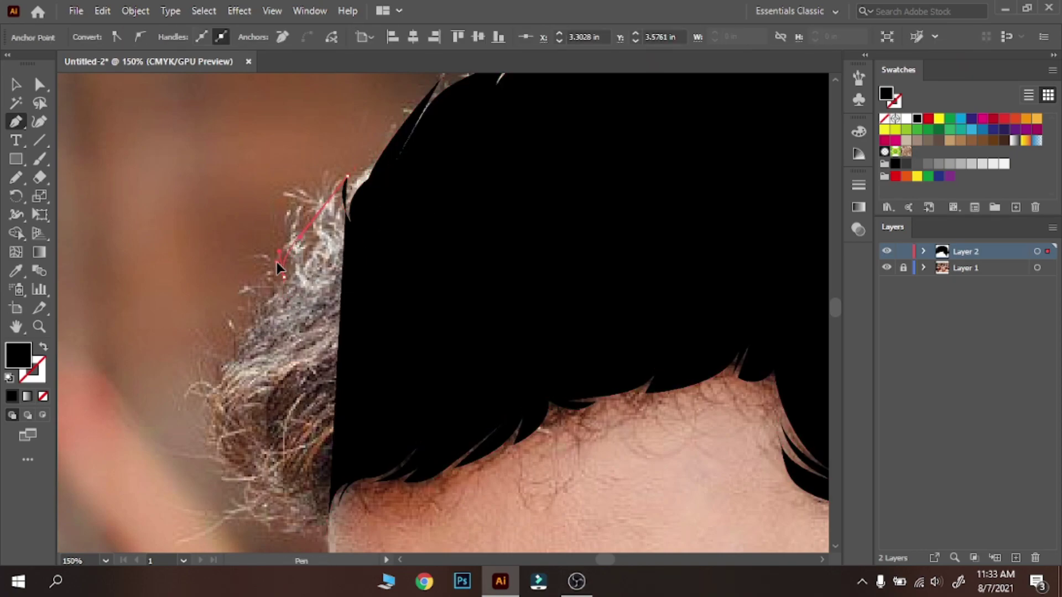
pyautogui.click(250, 305)
pyautogui.moveTo(231, 401); pyautogui.dragTo(220, 356)
pyautogui.moveTo(229, 329); pyautogui.dragTo(208, 381)
pyautogui.hotkey('ctrl', 'z')
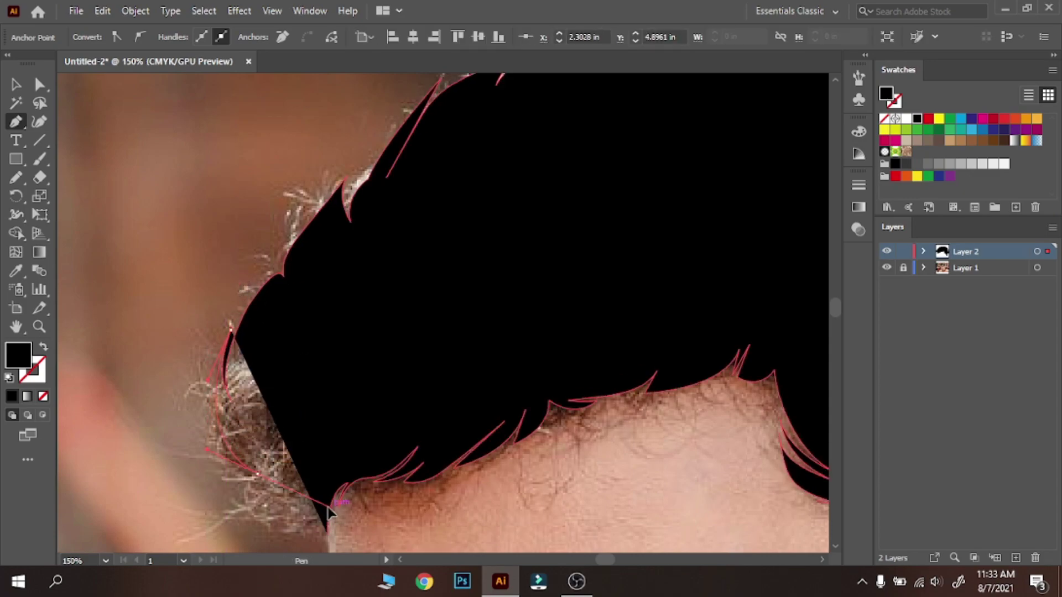
# - Outline the lower left hair tufts, close the hair shape at the forehead corner and deselect it
pyautogui.moveTo(254, 474); pyautogui.dragTo(313, 507)
pyautogui.moveTo(208, 440); pyautogui.dragTo(213, 449)
pyautogui.moveTo(203, 423); pyautogui.dragTo(204, 391)
pyautogui.moveTo(262, 496); pyautogui.dragTo(253, 536)
pyautogui.click(223, 520)
pyautogui.moveTo(327, 535); pyautogui.dragTo(351, 489)
pyautogui.click(16, 85)
pyautogui.click(140, 126)
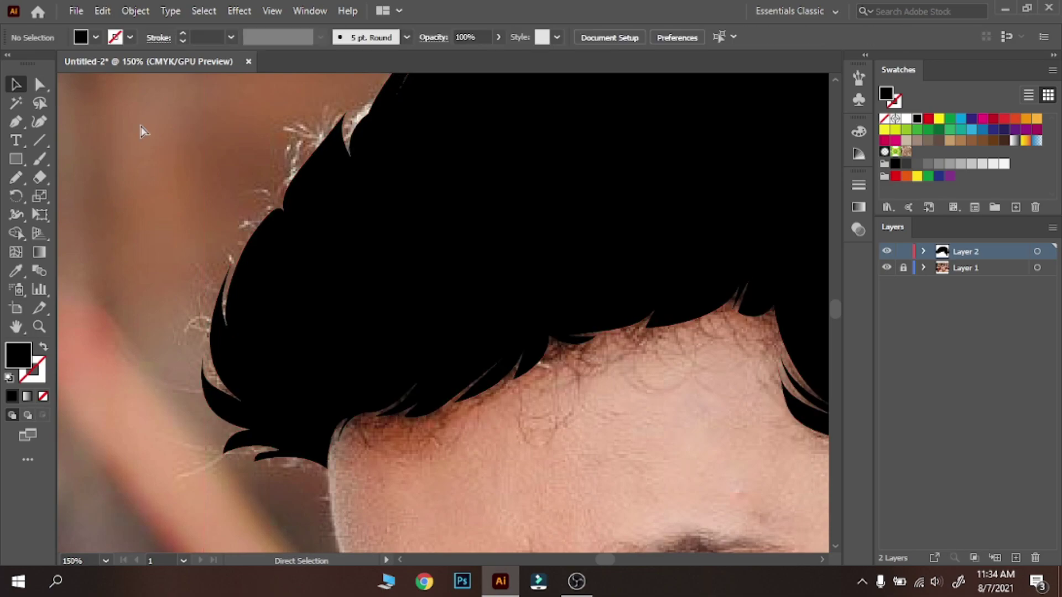
# - Hide the photo layer to check the traced hair silhouette, and show the layer again
pyautogui.hotkey('ctrl', '-')
pyautogui.hotkey('ctrl', '-')
pyautogui.hotkey('ctrl', '-')
pyautogui.moveTo(771, 309); pyautogui.dragTo(759, 186)
pyautogui.click(887, 268)
pyautogui.click(887, 267)
# - Start a new Pen path at the inner end of the right-hand eyebrow, shaping its first pointed hair tip
pyautogui.hotkey('ctrl', '=')
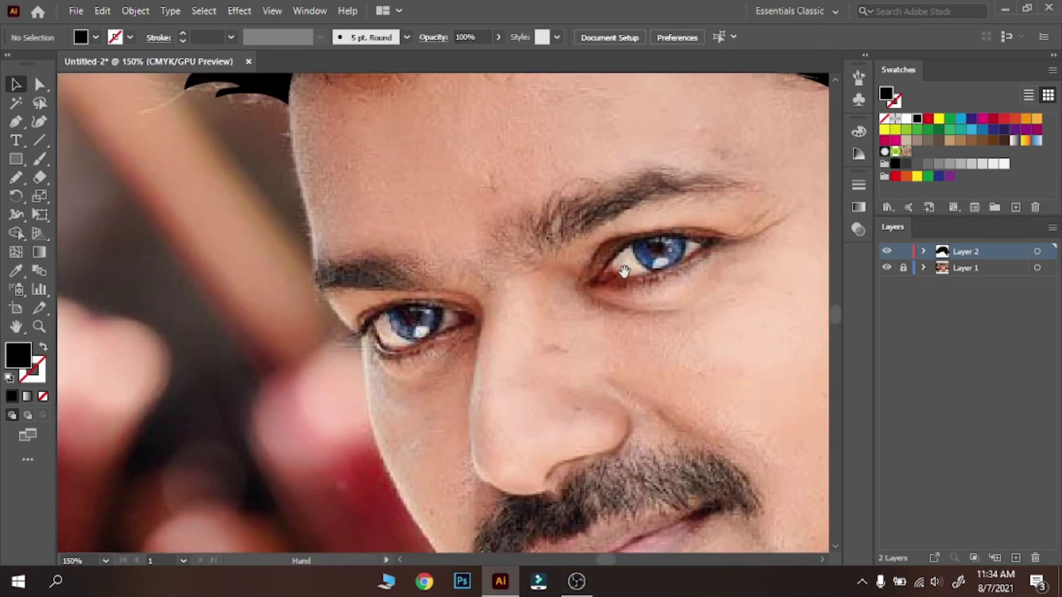
pyautogui.hotkey('ctrl', '+')
pyautogui.scroll(-1, 294, 286)
pyautogui.press('p')
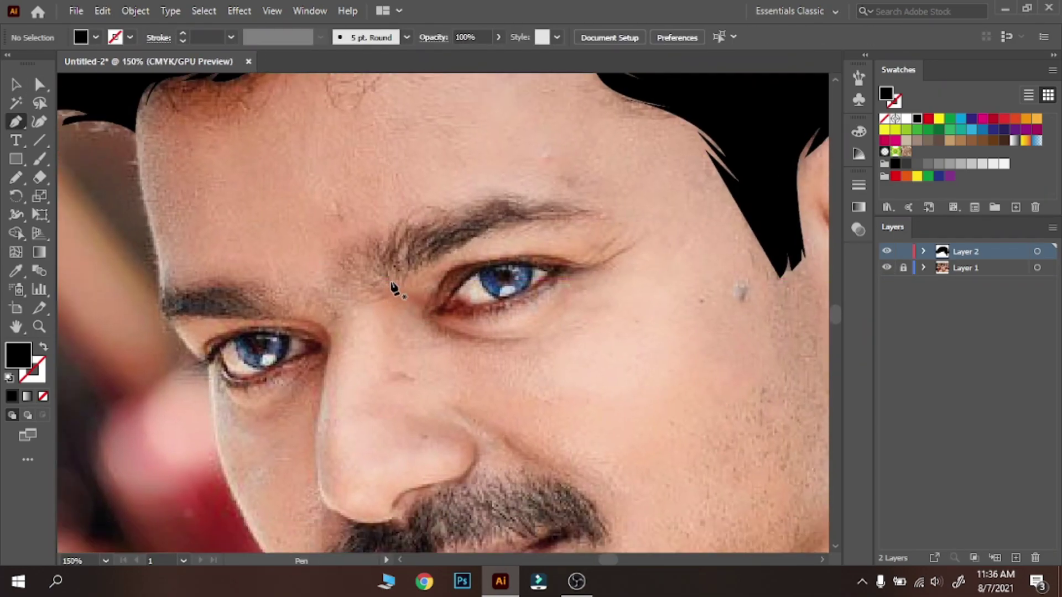
pyautogui.click(395, 281)
pyautogui.moveTo(403, 239); pyautogui.dragTo(406, 200)
pyautogui.hotkey('ctrl', 'z')
pyautogui.hotkey('ctrl', 'z')
pyautogui.click(395, 279)
pyautogui.moveTo(375, 260); pyautogui.dragTo(394, 250)
pyautogui.click(374, 261)
# - Continue the right-hand eyebrow path along its upper edge to the outer tip and begin a strand notch
pyautogui.click(457, 221)
pyautogui.moveTo(510, 198); pyautogui.dragTo(556, 202)
pyautogui.click(592, 210)
pyautogui.click(532, 205)
pyautogui.click(596, 211)
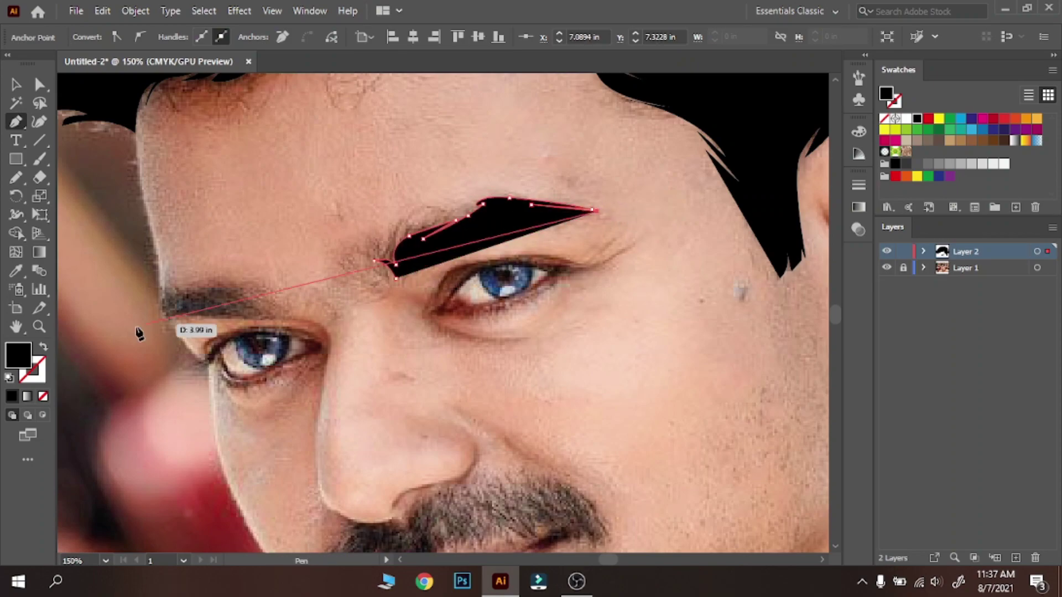
# - Trace the right-hand eyebrow's lower edge back to its start with the fill off, and restore its black fill
pyautogui.click(42, 397)
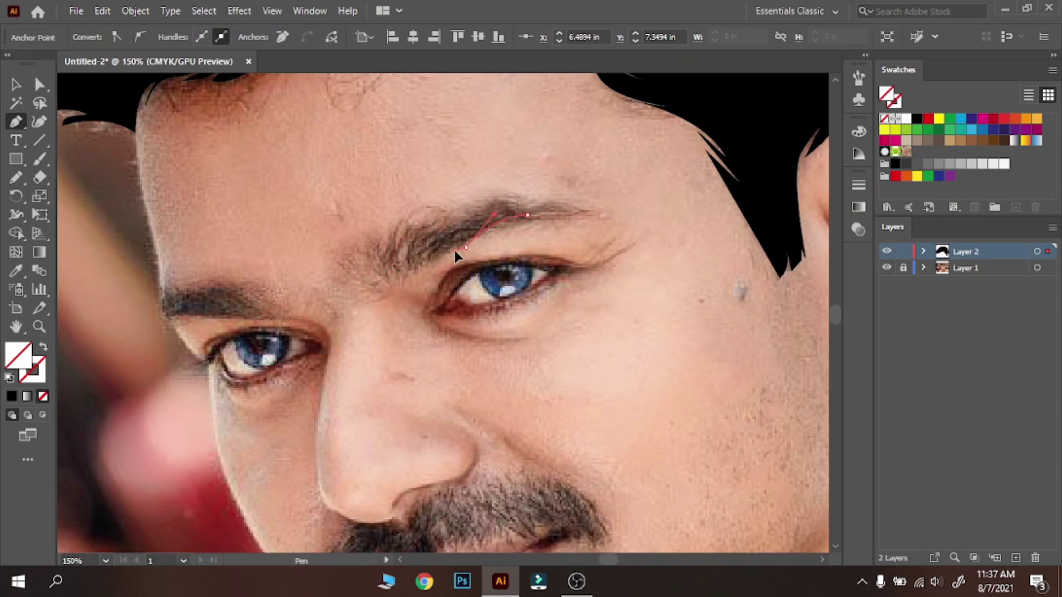
pyautogui.click(394, 284)
pyautogui.click(11, 396)
pyautogui.click(16, 84)
pyautogui.click(244, 179)
# - Start a Pen path at the outer end of the left-hand eyebrow and trace its lower edge to the inner tip with a strand notch
pyautogui.click(16, 121)
pyautogui.hotkey('ctrl', '+')
pyautogui.hotkey('ctrl', '+')
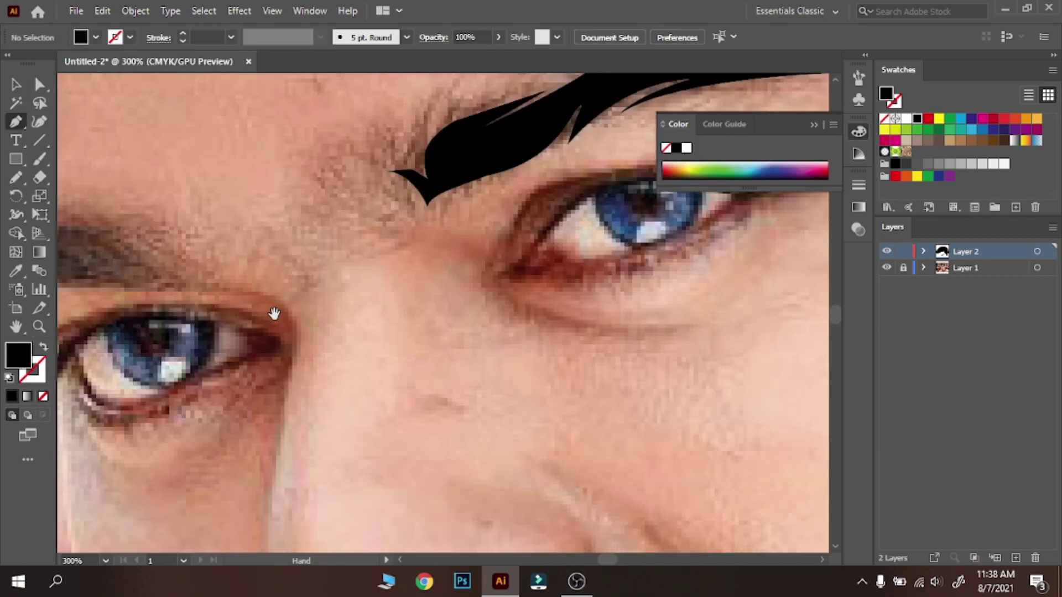
pyautogui.moveTo(271, 314); pyautogui.dragTo(525, 274)
pyautogui.click(231, 260)
pyautogui.moveTo(363, 257); pyautogui.dragTo(452, 255)
pyautogui.click(345, 245)
pyautogui.click(455, 253)
# - Trace the left-hand eyebrow's upper edge with strand notches, close the shape at its outer end and deselect it
pyautogui.moveTo(387, 197); pyautogui.dragTo(360, 192)
pyautogui.click(359, 193)
pyautogui.moveTo(408, 221); pyautogui.dragTo(293, 202)
pyautogui.click(248, 221)
pyautogui.click(302, 198)
pyautogui.click(212, 198)
pyautogui.moveTo(231, 260); pyautogui.dragTo(252, 252)
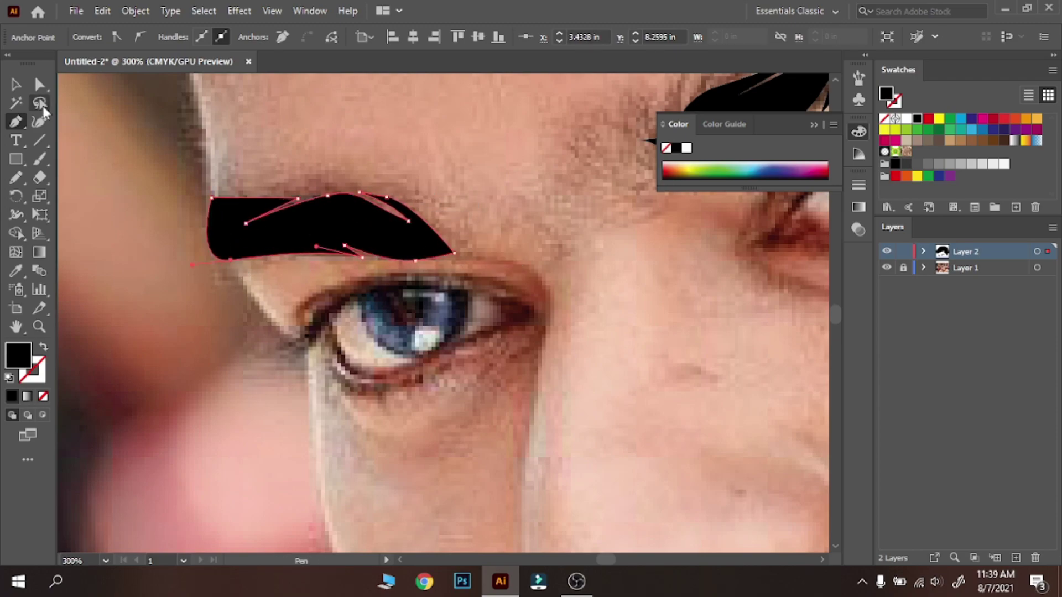
pyautogui.click(16, 85)
pyautogui.click(606, 223)
# - Start a Pen path at the middle of the moustache and trace its lower edge with strand notches around the right-hand end
pyautogui.hotkey('ctrl', '-')
pyautogui.hotkey('ctrl', '-')
pyautogui.hotkey('ctrl', '-')
pyautogui.moveTo(605, 218); pyautogui.dragTo(453, 143)
pyautogui.hotkey('ctrl', '+')
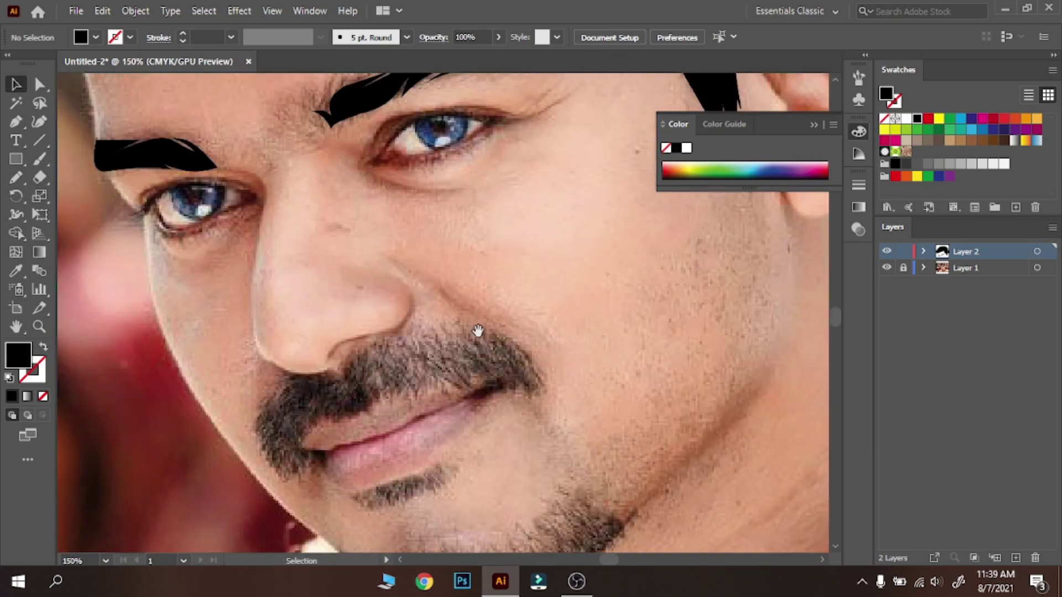
pyautogui.moveTo(478, 332); pyautogui.dragTo(457, 295)
pyautogui.moveTo(349, 365); pyautogui.dragTo(363, 369)
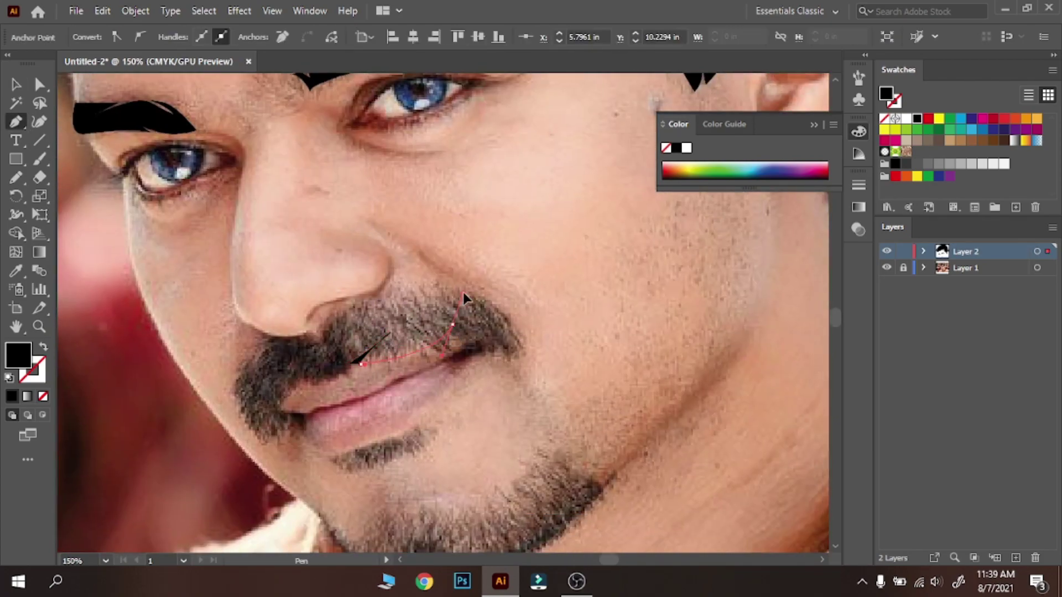
pyautogui.moveTo(445, 347); pyautogui.dragTo(505, 369)
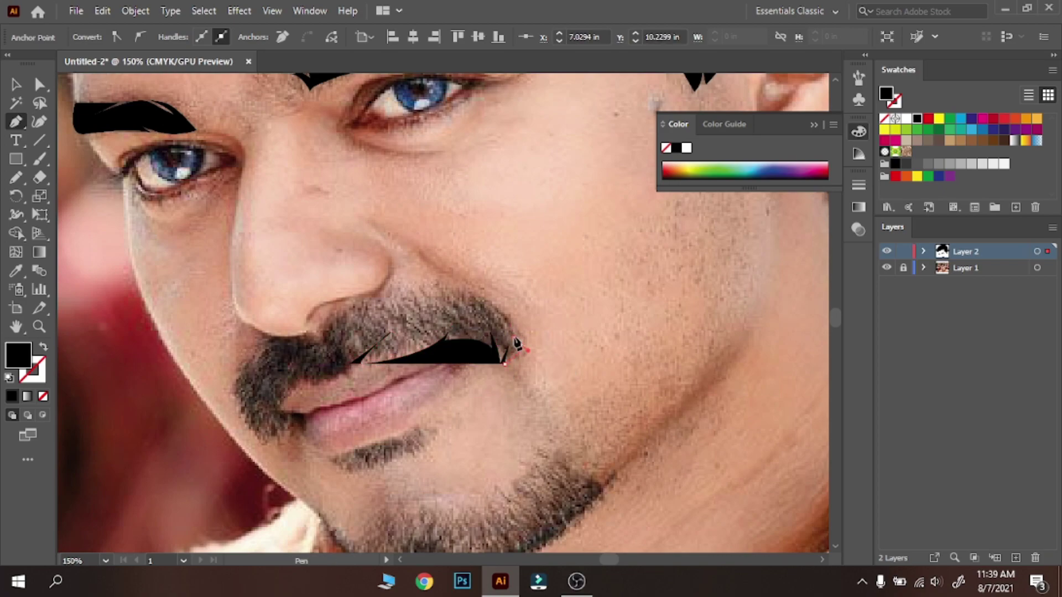
pyautogui.click(520, 345)
pyautogui.moveTo(509, 327); pyautogui.dragTo(504, 316)
# - Trace the moustache's upper edge from the right-hand end to below the nostril with pointed strand tips
pyautogui.hotkey('ctrl', '=')
pyautogui.hotkey('ctrl', '=')
pyautogui.hotkey('ctrl', '=')
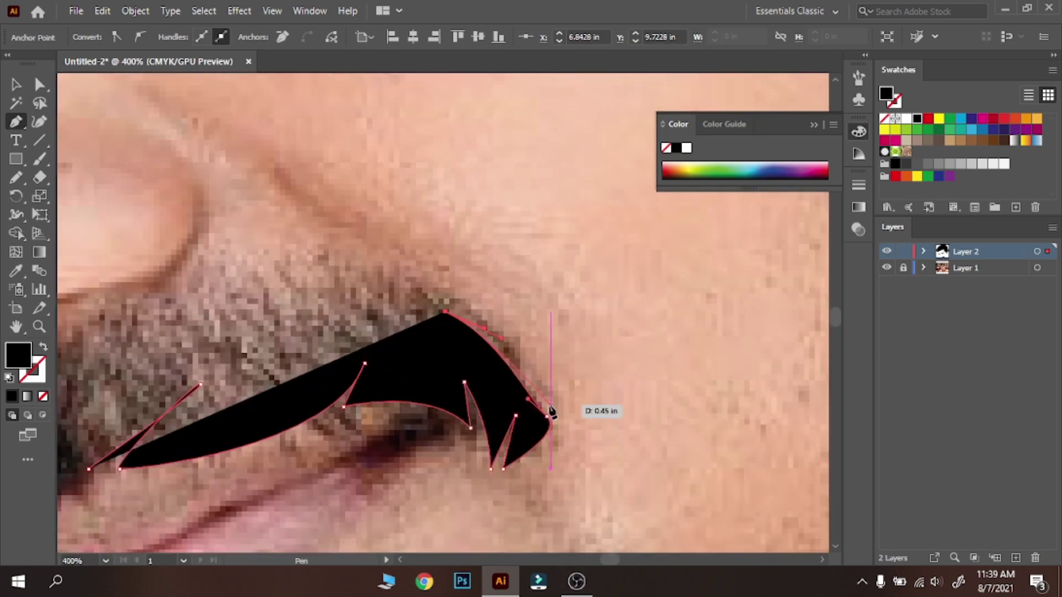
pyautogui.moveTo(537, 403); pyautogui.dragTo(428, 307)
pyautogui.click(404, 272)
pyautogui.moveTo(546, 243); pyautogui.dragTo(559, 241)
pyautogui.moveTo(446, 267); pyautogui.dragTo(351, 281)
pyautogui.click(411, 292)
pyautogui.click(439, 261)
pyautogui.moveTo(322, 334); pyautogui.dragTo(317, 343)
pyautogui.click(322, 332)
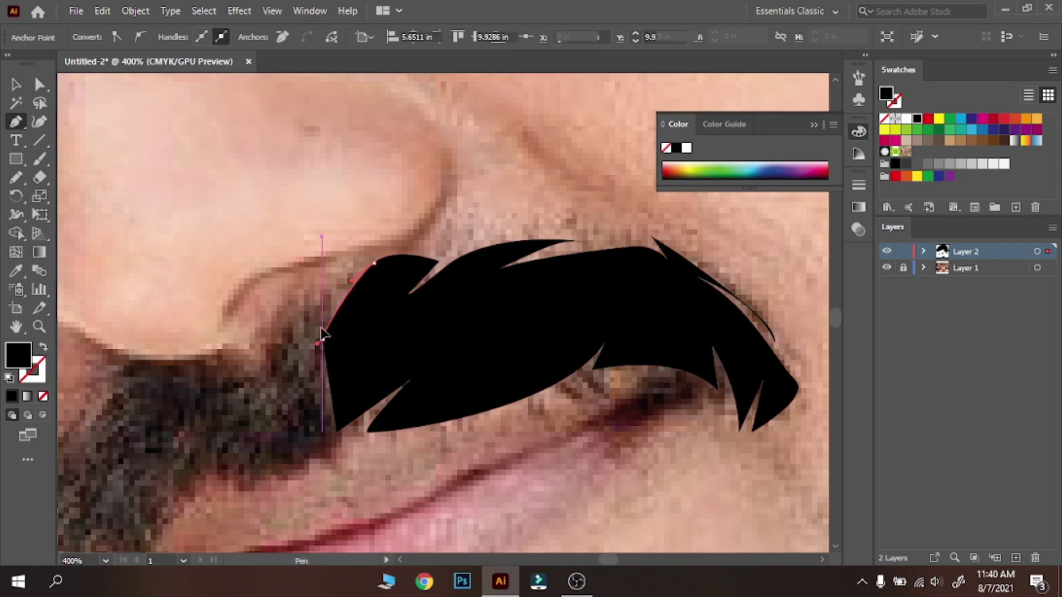
# - Continue the moustache outline beneath the nose toward its left-hand side with curved segments and small strand notches
pyautogui.moveTo(340, 285); pyautogui.dragTo(305, 306)
pyautogui.moveTo(283, 341)
pyautogui.mouseDown()
pyautogui.moveTo(281, 353)
pyautogui.moveTo(287, 323)
pyautogui.mouseUp()
pyautogui.moveTo(311, 292); pyautogui.dragTo(286, 317)
pyautogui.moveTo(256, 365); pyautogui.dragTo(544, 384)
pyautogui.click(271, 400)
pyautogui.moveTo(500, 338); pyautogui.dragTo(476, 338)
pyautogui.click(406, 347)
# - Outline the left-hand end of the moustache down to its lower tip and back up with strand notches
pyautogui.click(338, 424)
pyautogui.click(403, 365)
pyautogui.moveTo(310, 459); pyautogui.dragTo(306, 465)
pyautogui.moveTo(341, 498); pyautogui.dragTo(351, 382)
pyautogui.moveTo(332, 427); pyautogui.dragTo(449, 549)
pyautogui.click(326, 368)
pyautogui.click(398, 482)
pyautogui.click(415, 422)
# - Close the moustache outline along the upper lip with the fill off, and restore its black fill
pyautogui.click(44, 396)
pyautogui.click(425, 424)
pyautogui.moveTo(470, 340); pyautogui.dragTo(472, 372)
pyautogui.click(472, 374)
pyautogui.moveTo(494, 336); pyautogui.dragTo(517, 349)
pyautogui.hotkey('ctrl', 'z')
pyautogui.moveTo(568, 323); pyautogui.dragTo(549, 353)
pyautogui.moveTo(590, 306); pyautogui.dragTo(601, 307)
pyautogui.click(624, 320)
pyautogui.click(620, 302)
pyautogui.click(12, 396)
pyautogui.click(23, 88)
pyautogui.click(200, 143)
# - Hide the photo layer to check the traced eyebrows and moustache, and show the layer again
pyautogui.hotkey('ctrl', '1')
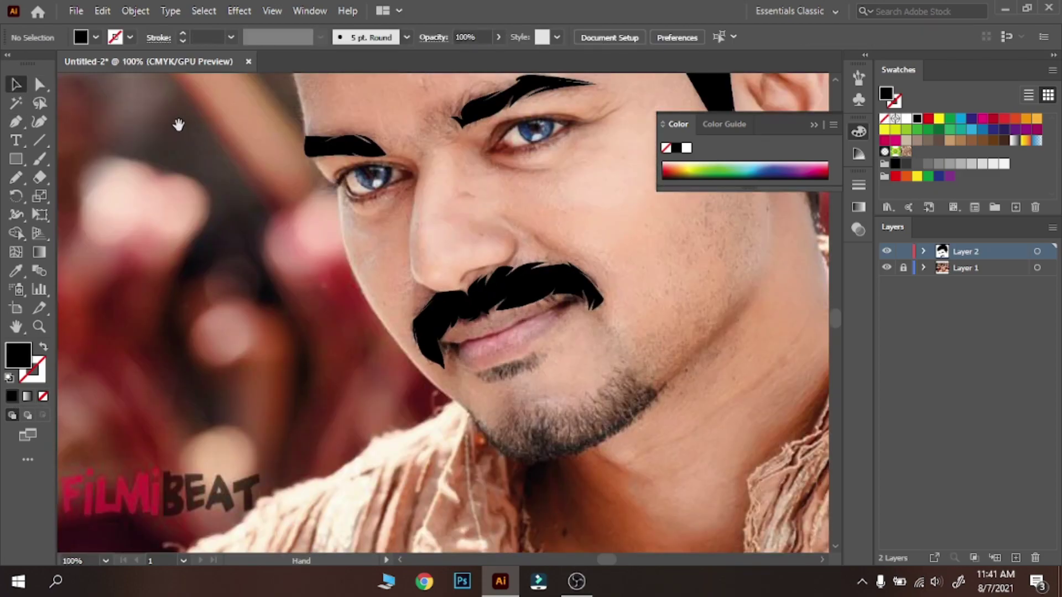
pyautogui.moveTo(178, 125); pyautogui.dragTo(119, 209)
pyautogui.click(885, 269)
pyautogui.click(887, 268)
# - Start a Pen path at the left-hand end of the chin beard and trace its lower edge around to the upper right-hand tip
pyautogui.scroll(-5, 569, 263)
pyautogui.hotkey('ctrl', '+')
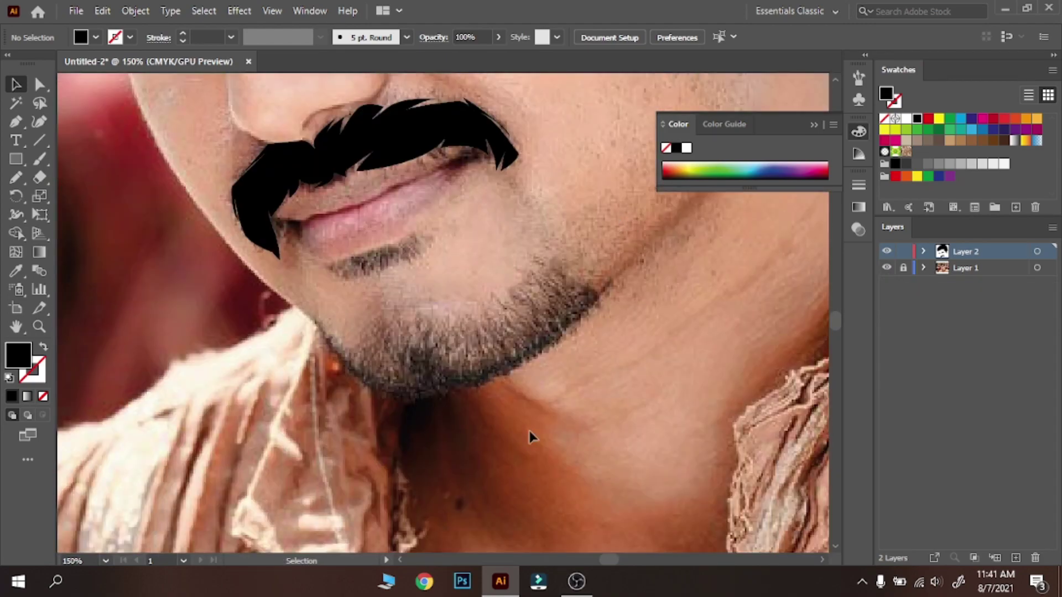
pyautogui.press('p')
pyautogui.click(312, 320)
pyautogui.moveTo(408, 402); pyautogui.dragTo(502, 343)
pyautogui.moveTo(573, 318); pyautogui.dragTo(555, 349)
pyautogui.click(533, 360)
pyautogui.moveTo(596, 298); pyautogui.dragTo(579, 285)
pyautogui.click(537, 260)
pyautogui.click(564, 284)
# - Turn the fill off and trace the beard's upper edge from its right-hand end to the middle of the chin
pyautogui.click(43, 397)
pyautogui.moveTo(507, 304); pyautogui.dragTo(377, 362)
pyautogui.click(457, 333)
pyautogui.click(442, 362)
pyautogui.click(428, 363)
pyautogui.hotkey('ctrl', 'z')
# - Trace the beard's remaining upper tufts, close the shape at its left-hand end and restore its black fill
pyautogui.click(394, 311)
pyautogui.click(378, 345)
pyautogui.click(388, 303)
pyautogui.click(362, 358)
pyautogui.click(328, 325)
pyautogui.click(359, 364)
pyautogui.click(311, 319)
pyautogui.click(12, 397)
pyautogui.press('v')
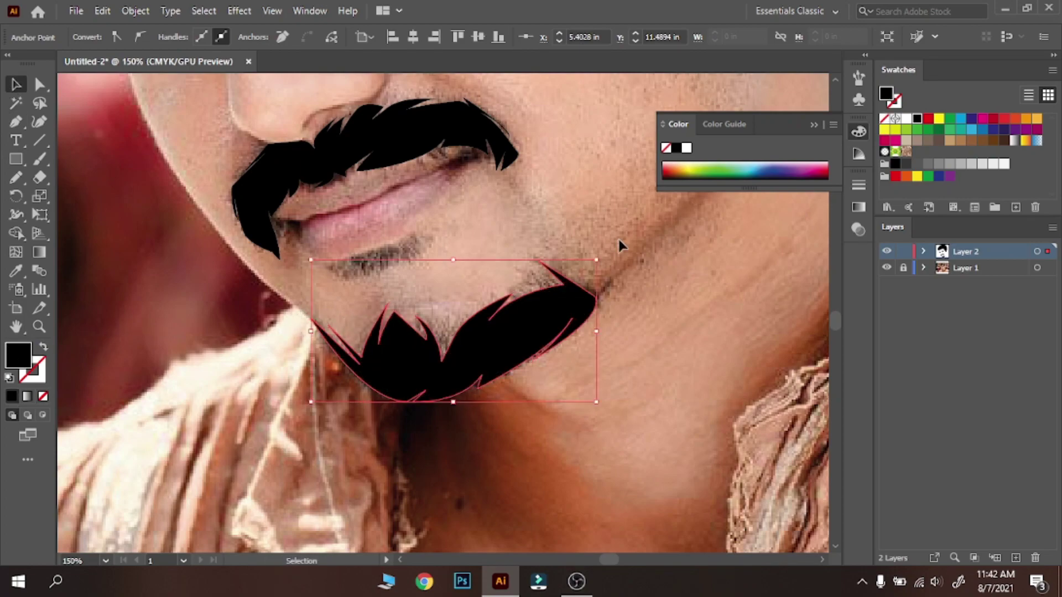
pyautogui.click(619, 237)
# - Hide the photo layer to check the complete traced hair, eyebrows, moustache and beard, and show the layer again
pyautogui.hotkey('ctrl', '0')
pyautogui.click(887, 268)
pyautogui.click(887, 268)
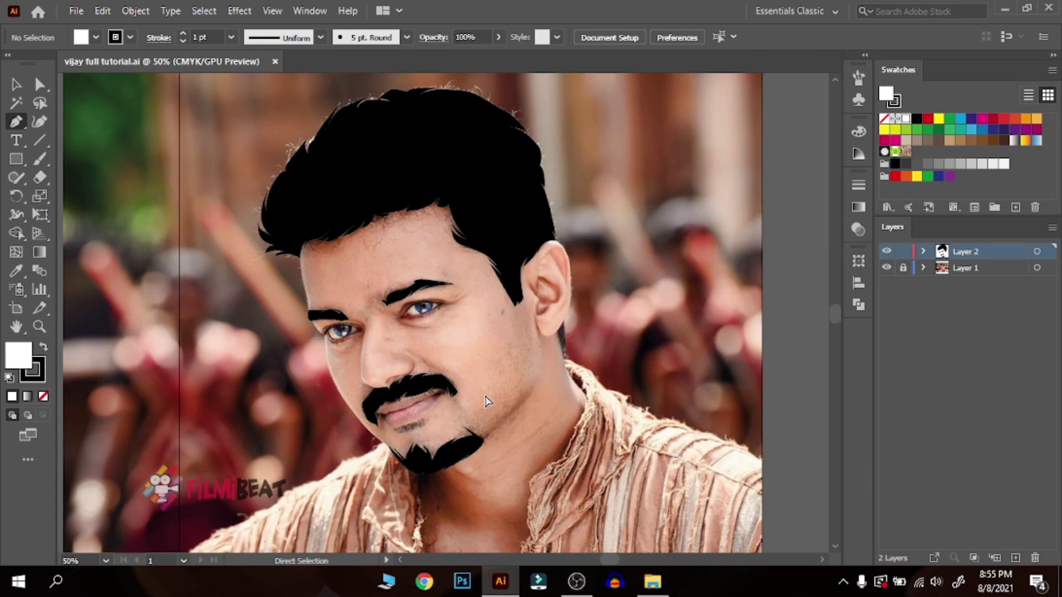
# - Trace a closed outline around the left-hand eye with the Pen tool, using no fill and a 1 pt black stroke
pyautogui.hotkey('ctrl', '=')
pyautogui.hotkey('ctrl', '=')
pyautogui.hotkey('ctrl', '=')
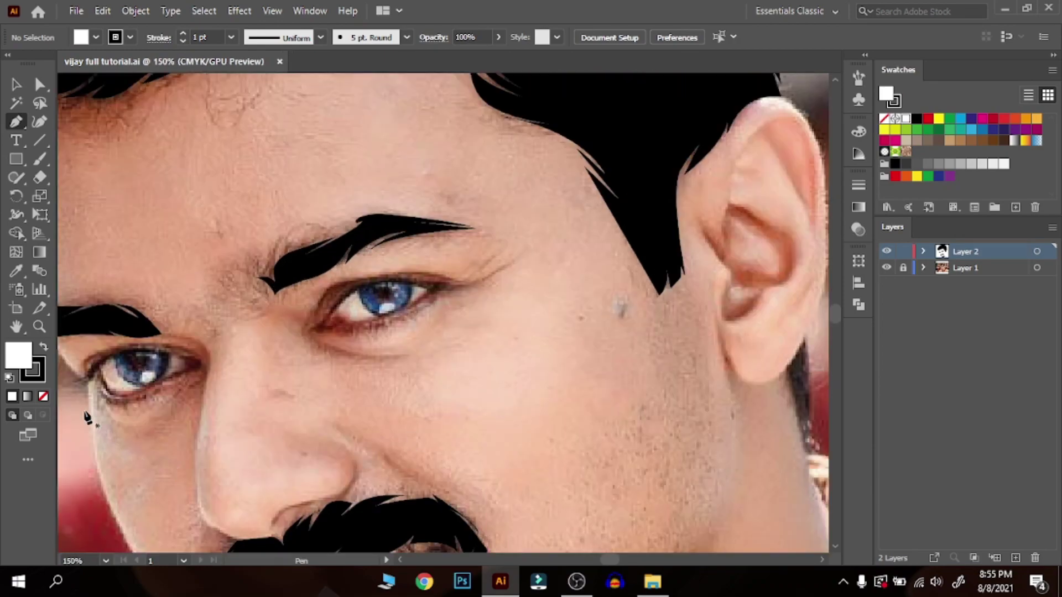
pyautogui.click(43, 397)
pyautogui.hscroll(-4, 263, 389)
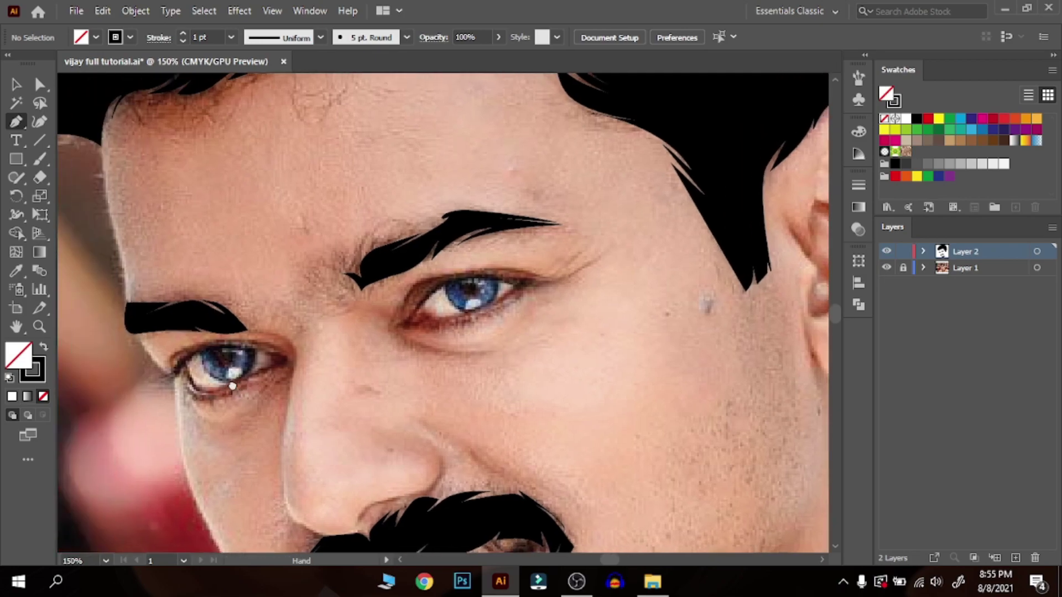
pyautogui.hotkey('ctrl', '=')
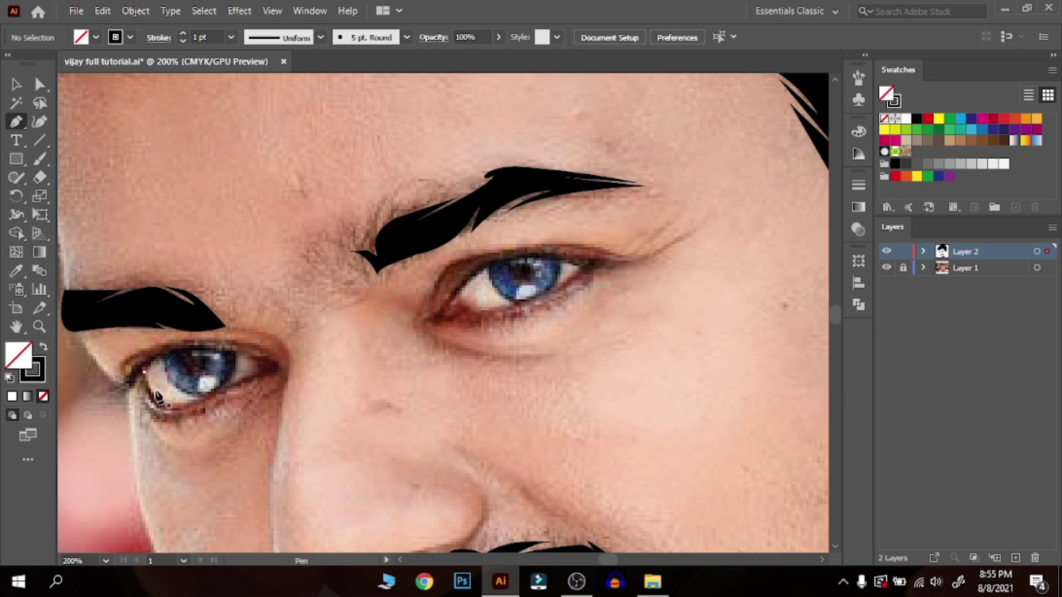
pyautogui.click(143, 371)
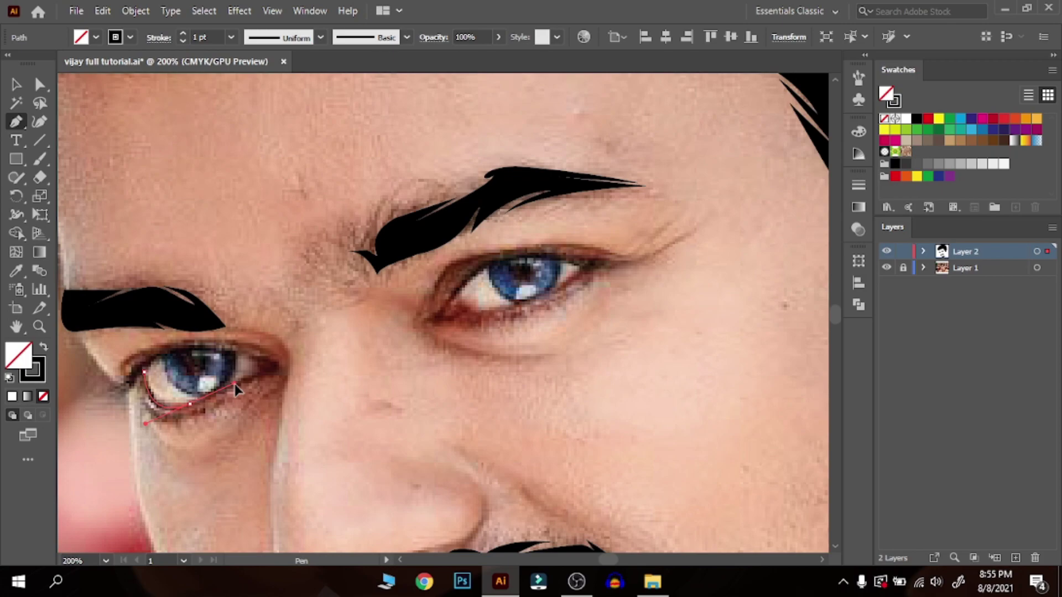
pyautogui.moveTo(234, 384); pyautogui.dragTo(229, 389)
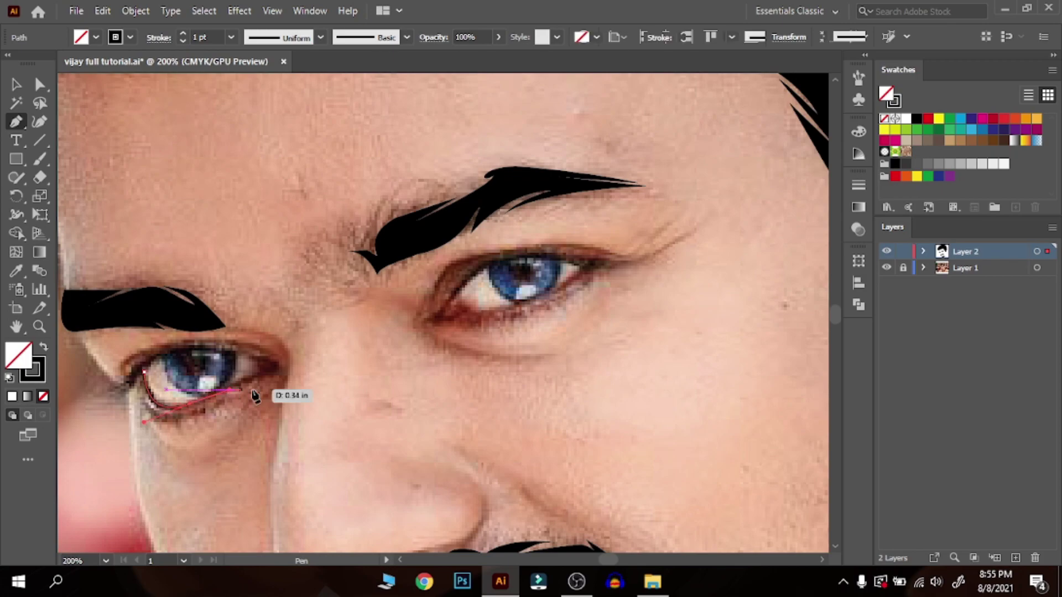
pyautogui.click(273, 372)
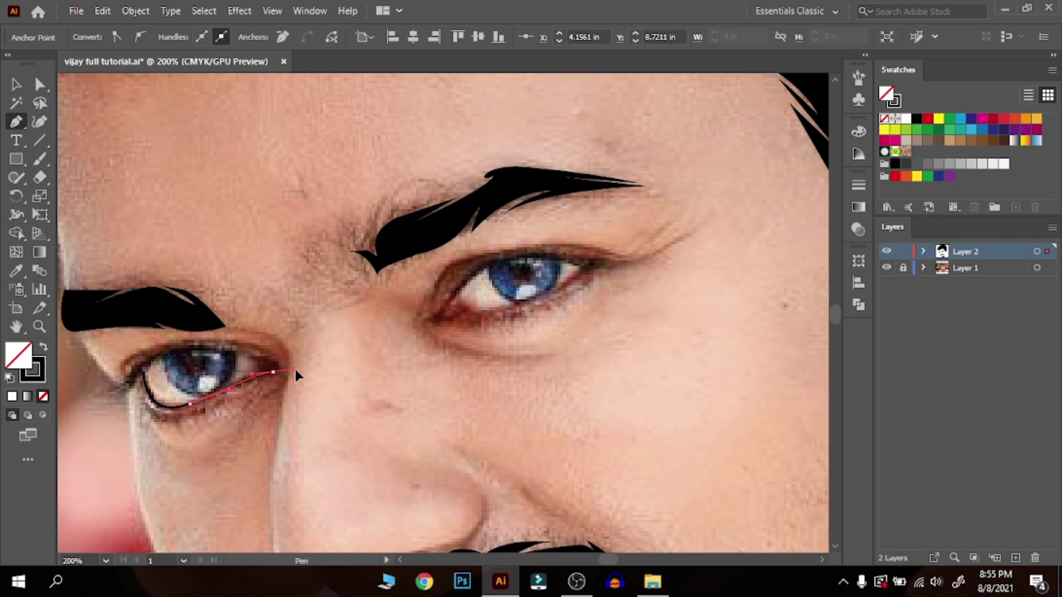
pyautogui.click(257, 359)
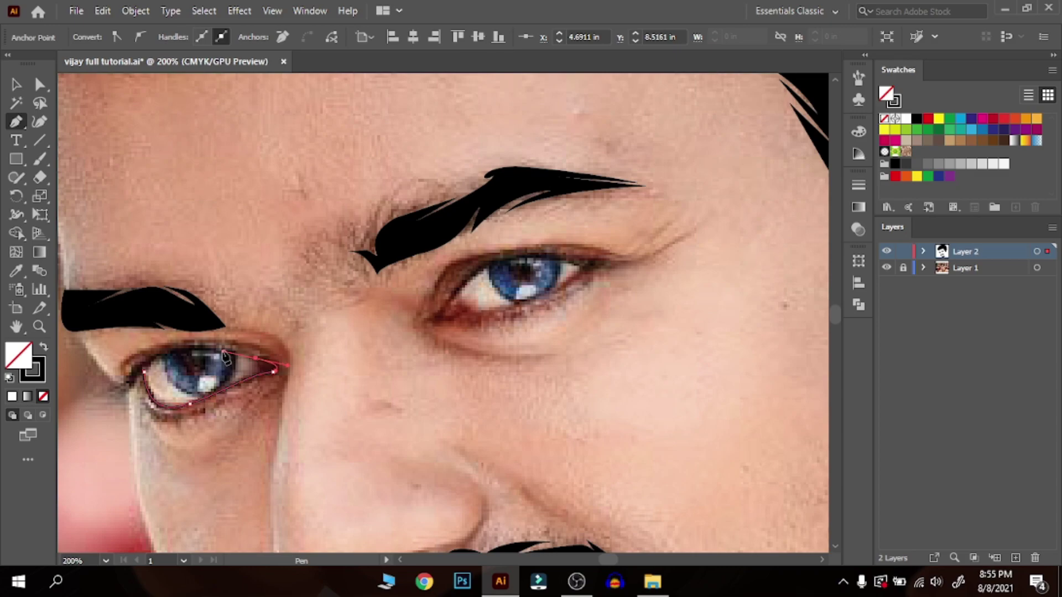
pyautogui.moveTo(145, 366); pyautogui.dragTo(121, 404)
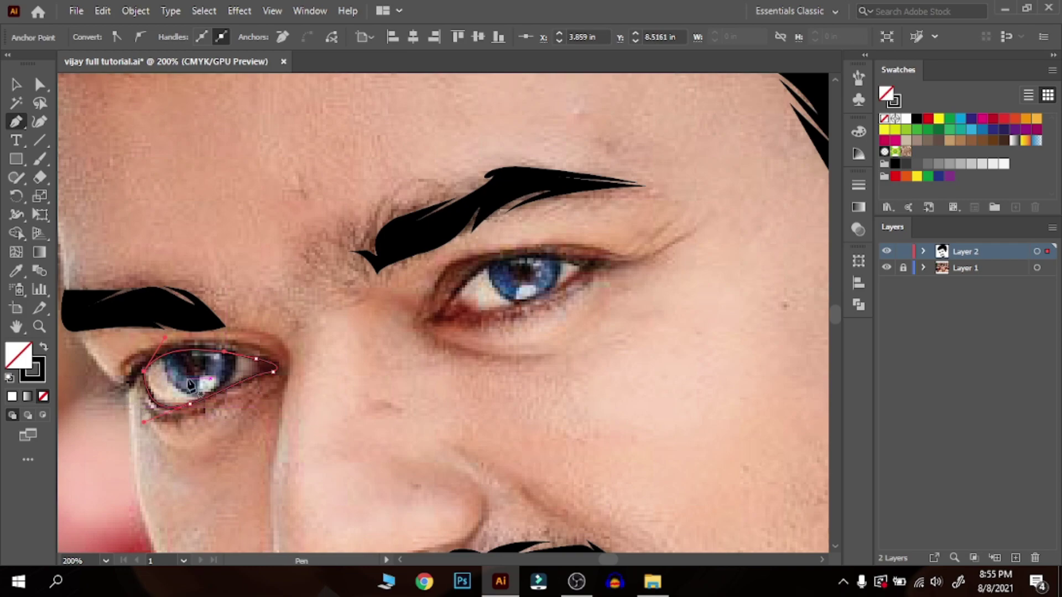
# - Draw a curved upper eyelid line above the left-hand eye from its inner corner to its outer corner
pyautogui.click(269, 350)
pyautogui.click(123, 375)
pyautogui.moveTo(114, 404); pyautogui.dragTo(117, 426)
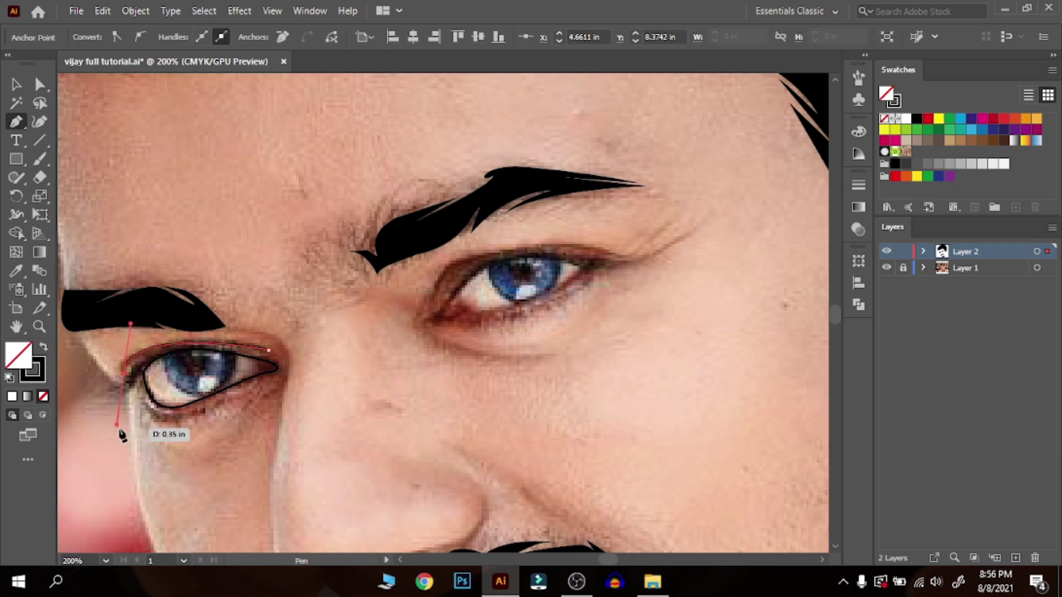
pyautogui.moveTo(65, 289); pyautogui.dragTo(3, 229)
pyautogui.click(16, 84)
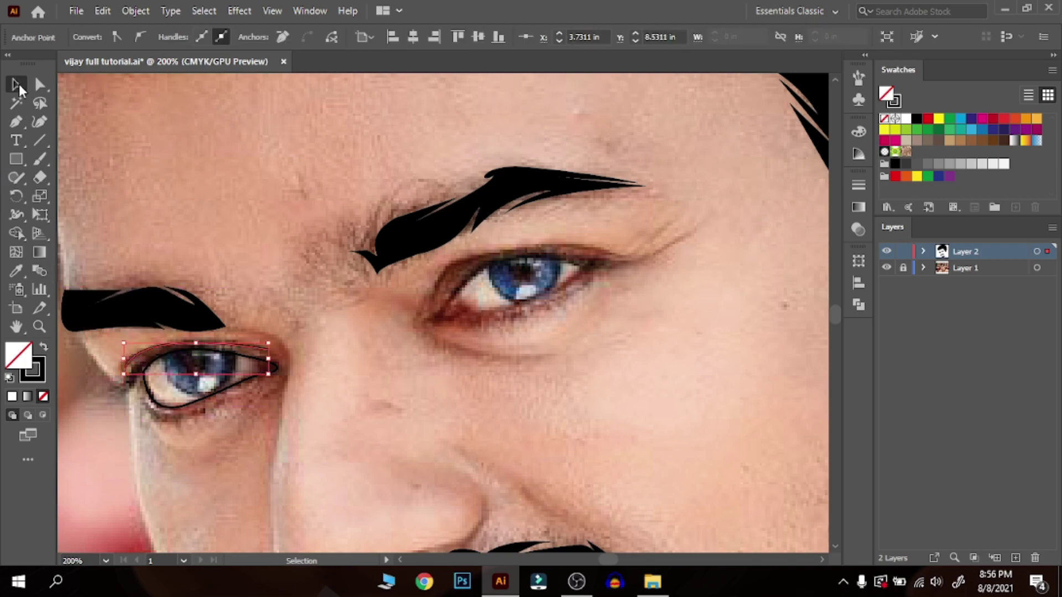
pyautogui.click(269, 171)
# - Set the left-hand upper eyelid line's stroke to 2 pt with a tapered width profile and deselect it
pyautogui.click(217, 346)
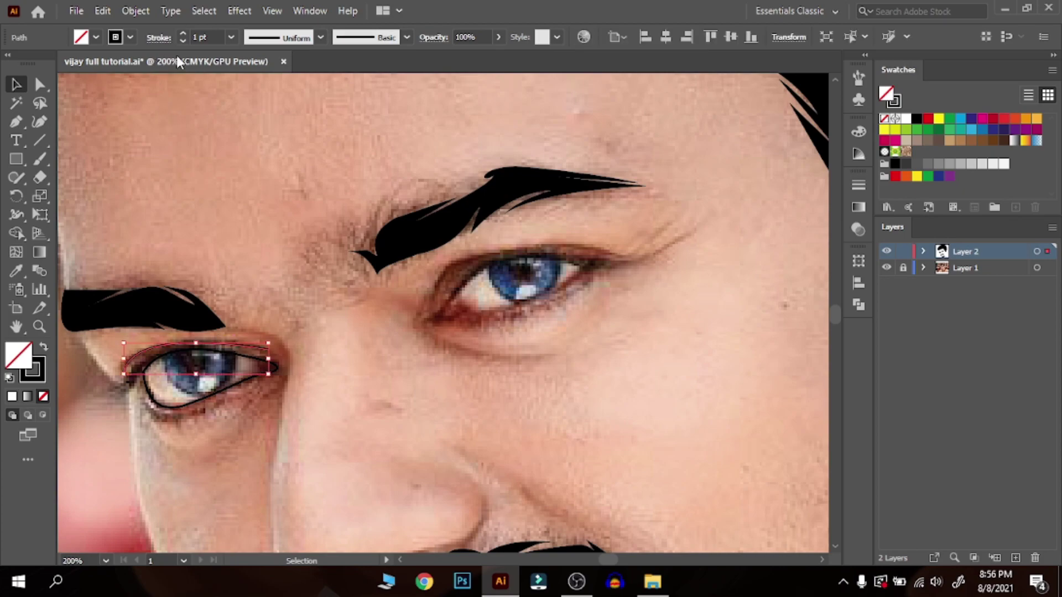
pyautogui.click(231, 36)
pyautogui.click(246, 122)
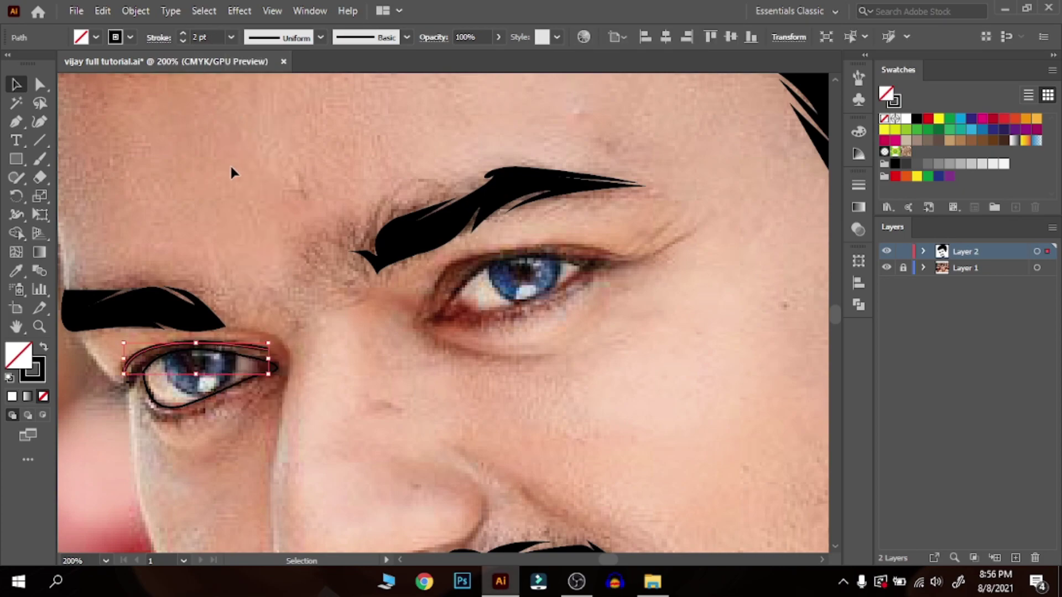
pyautogui.click(321, 37)
pyautogui.click(298, 80)
pyautogui.click(262, 114)
# - Trace a closed Pen outline around the right-hand eye with an unfilled 1 pt black stroke, and deselect it
pyautogui.press('p')
pyautogui.click(433, 317)
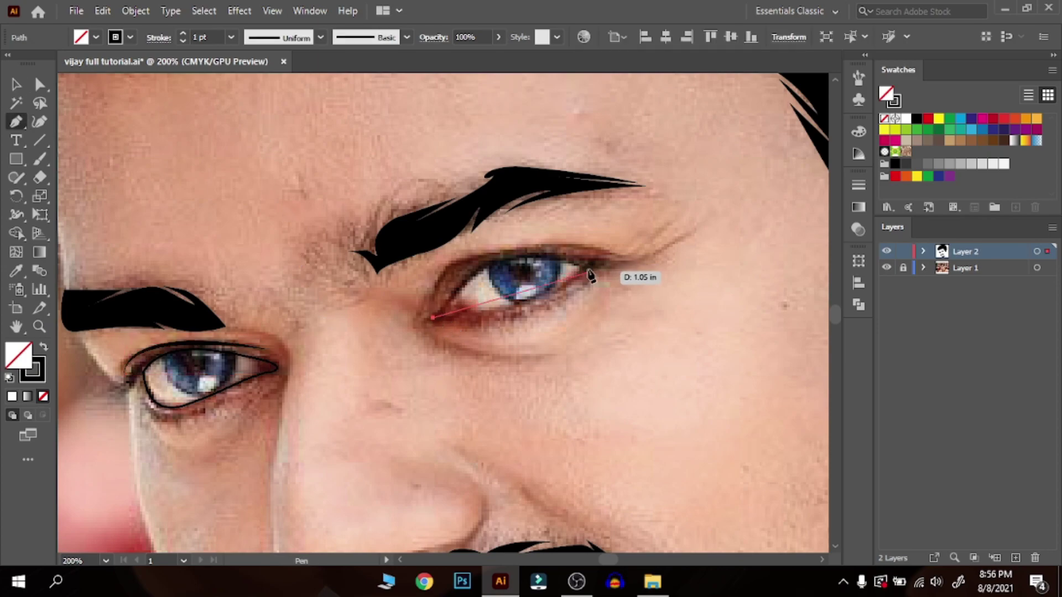
pyautogui.moveTo(479, 270); pyautogui.dragTo(495, 264)
pyautogui.moveTo(592, 263); pyautogui.dragTo(617, 272)
pyautogui.moveTo(468, 310)
pyautogui.mouseDown()
pyautogui.moveTo(400, 305)
pyautogui.moveTo(451, 318)
pyautogui.mouseUp()
pyautogui.moveTo(434, 318); pyautogui.dragTo(423, 317)
pyautogui.press('v')
pyautogui.click(272, 229)
# - Draw a curved upper eyelid line above the right-hand eye and increase its stroke weight
pyautogui.press('p')
pyautogui.click(430, 303)
pyautogui.moveTo(458, 260); pyautogui.dragTo(501, 250)
pyautogui.moveTo(612, 256); pyautogui.dragTo(650, 271)
pyautogui.press('v')
pyautogui.click(182, 33)
pyautogui.click(316, 156)
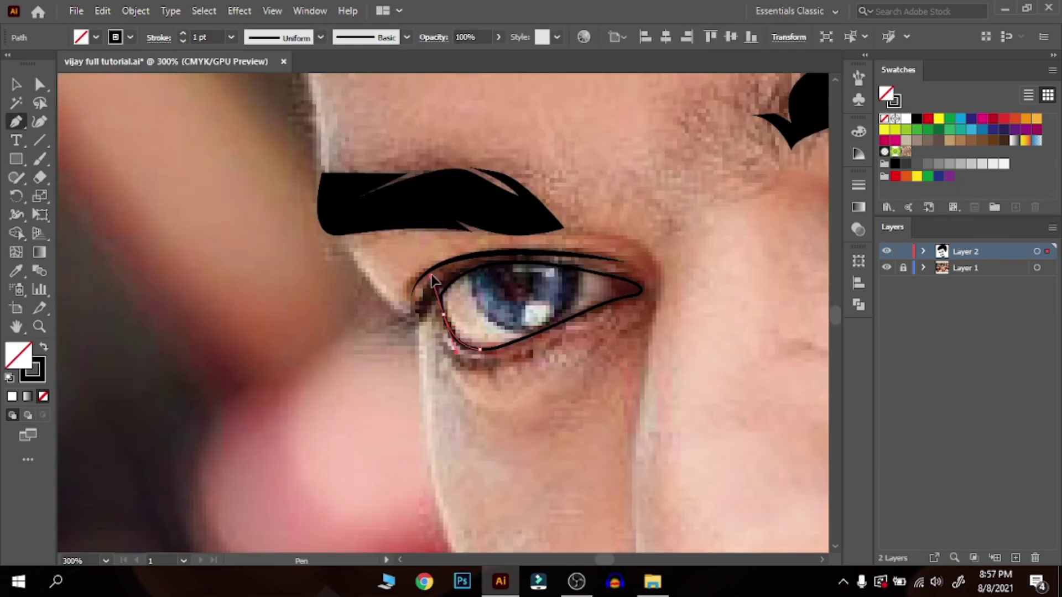
pyautogui.moveTo(433, 277); pyautogui.dragTo(441, 272)
pyautogui.moveTo(433, 303); pyautogui.dragTo(414, 344)
pyautogui.hotkey('ctrl', 'z')
pyautogui.hotkey('ctrl', 'z')
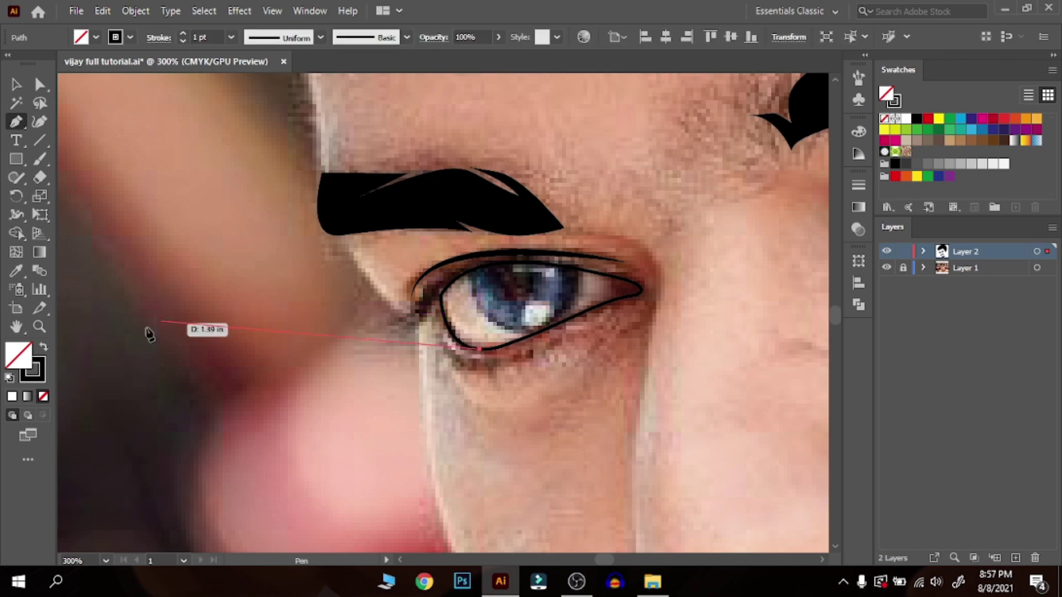
# - Trace a closed, black-filled shape without stroke along the left-hand upper lid, with pointed lash tips at the outer corner, and deselect it
pyautogui.click(44, 347)
pyautogui.moveTo(435, 313); pyautogui.dragTo(410, 337)
pyautogui.click(404, 337)
pyautogui.click(422, 315)
pyautogui.click(385, 324)
pyautogui.moveTo(432, 287); pyautogui.dragTo(453, 271)
pyautogui.moveTo(584, 271); pyautogui.dragTo(530, 263)
pyautogui.press('/')
pyautogui.moveTo(442, 291)
pyautogui.mouseDown()
pyautogui.moveTo(409, 329)
pyautogui.moveTo(435, 308)
pyautogui.mouseUp()
pyautogui.moveTo(480, 350); pyautogui.dragTo(510, 353)
pyautogui.click(12, 396)
pyautogui.press('v')
pyautogui.click(565, 117)
# - Trace a closed black shape along the right-hand eye's upper lid, thickening it and extending it into a pointed wing beyond the outer corner
pyautogui.moveTo(618, 148); pyautogui.dragTo(17, 263)
pyautogui.click(16, 122)
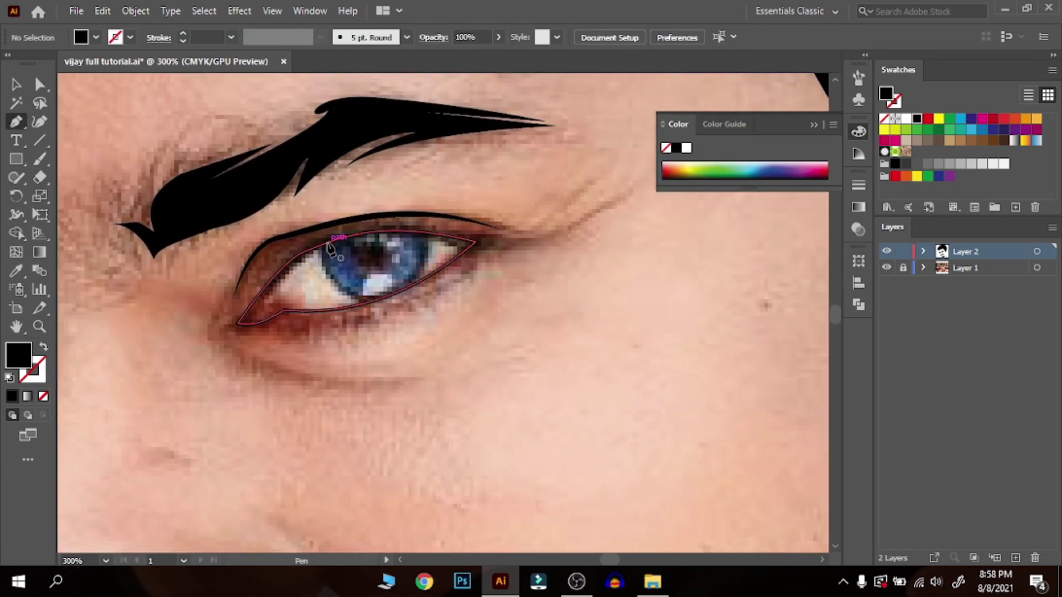
pyautogui.click(329, 242)
pyautogui.moveTo(465, 252)
pyautogui.mouseDown()
pyautogui.moveTo(483, 276)
pyautogui.moveTo(455, 259)
pyautogui.mouseUp()
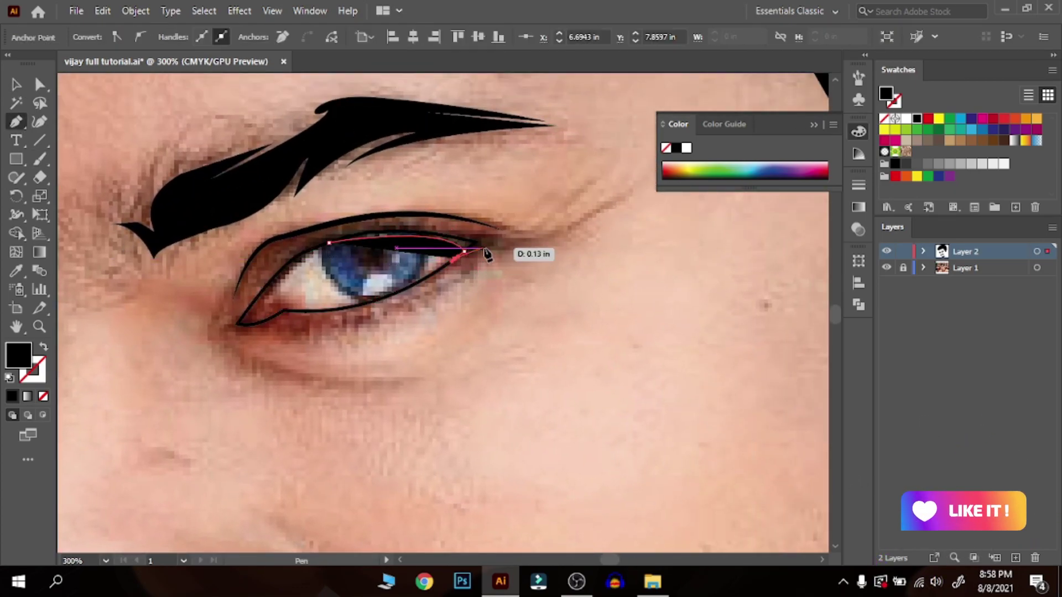
pyautogui.click(522, 242)
pyautogui.moveTo(328, 242); pyautogui.dragTo(271, 281)
pyautogui.click(239, 323)
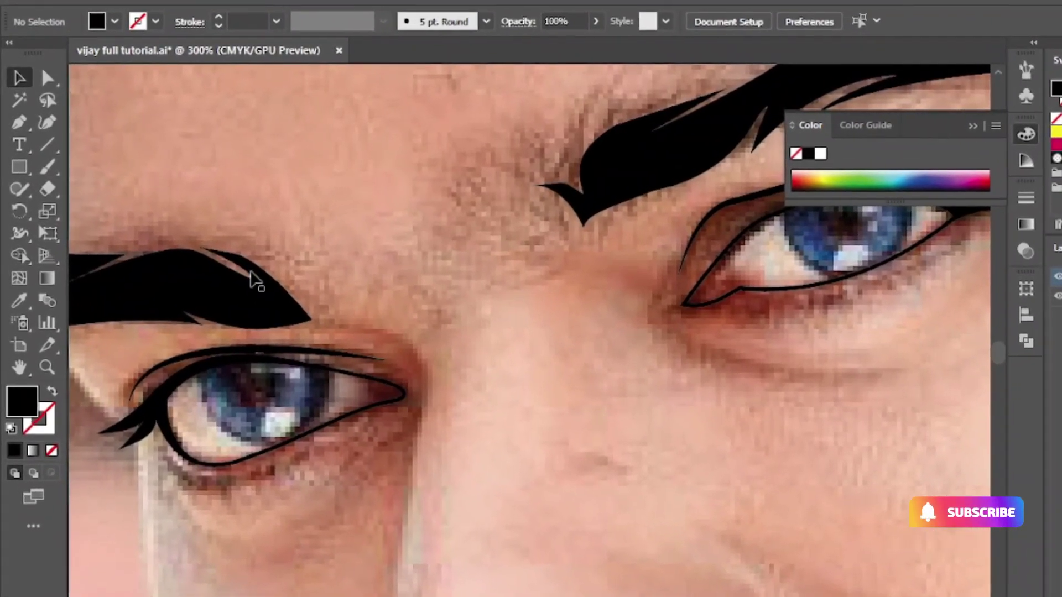
# - Draw a circle of about 0.46 in over the left-hand iris with the Ellipse tool
pyautogui.click(20, 167)
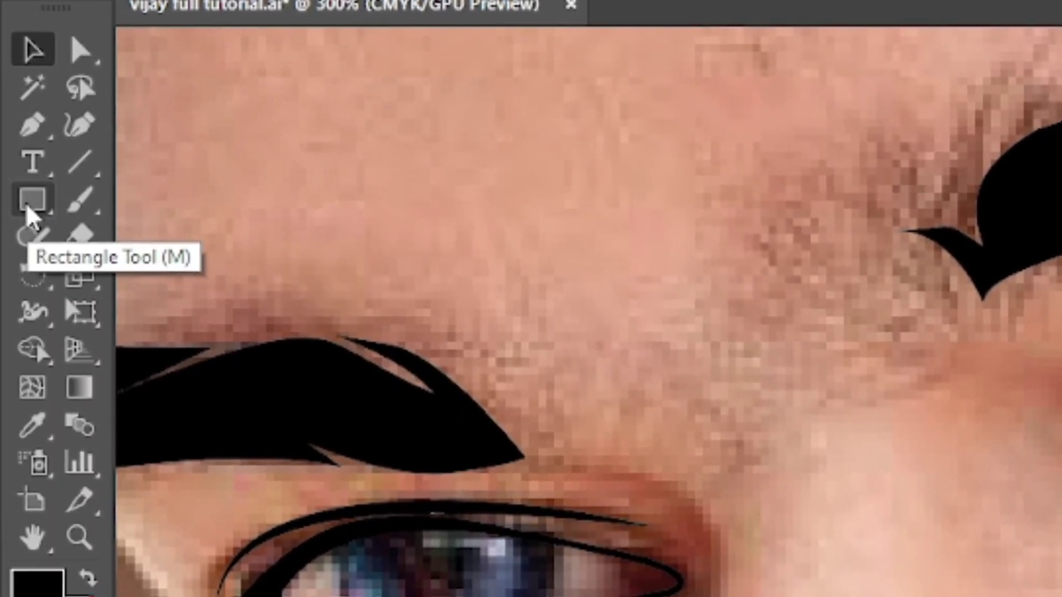
pyautogui.click(26, 184)
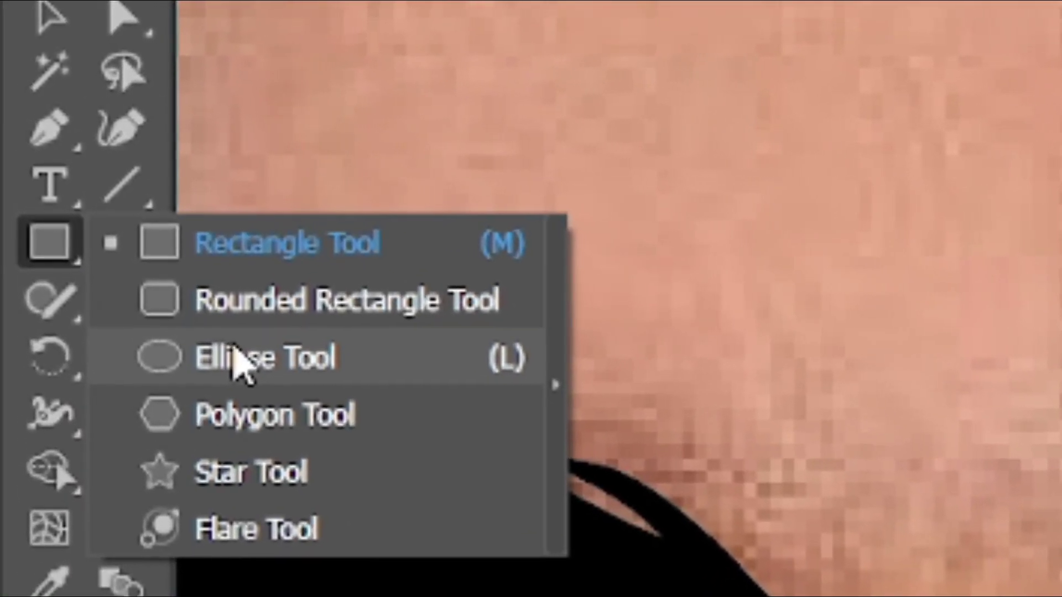
pyautogui.click(204, 320)
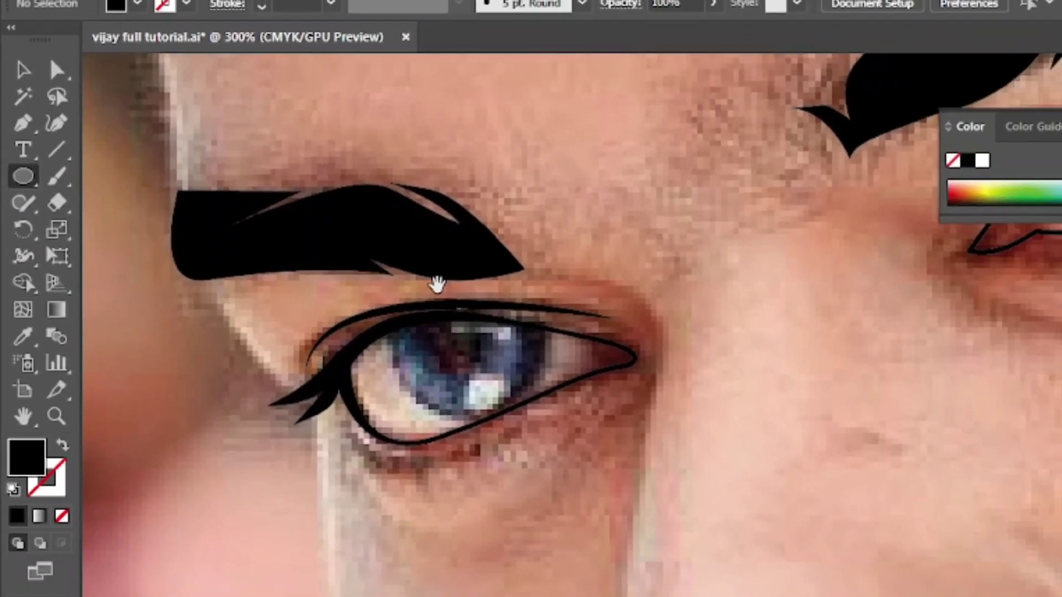
pyautogui.moveTo(387, 307); pyautogui.dragTo(540, 431)
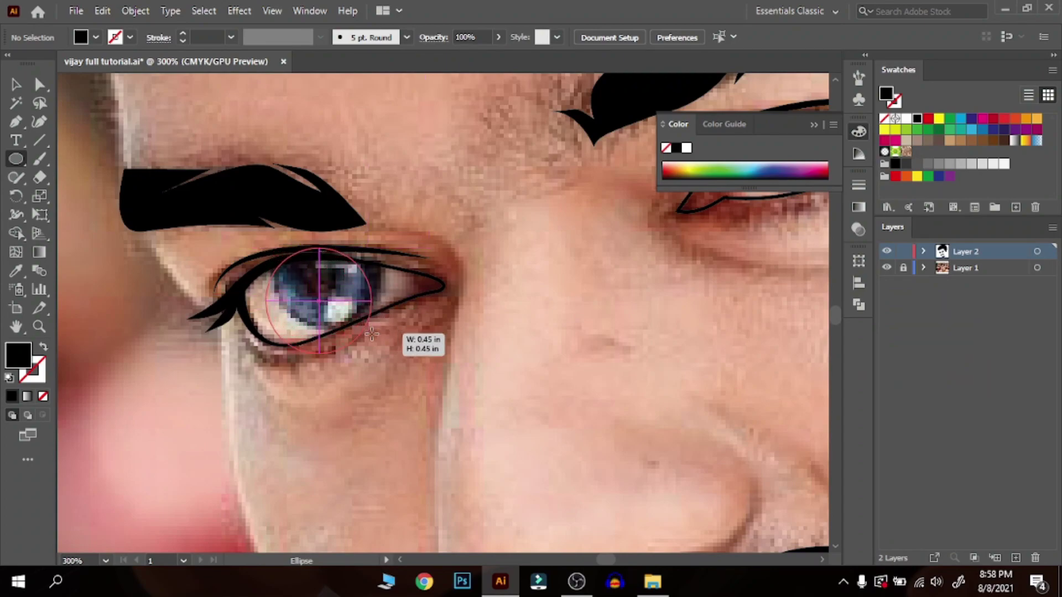
pyautogui.moveTo(371, 333); pyautogui.dragTo(371, 333)
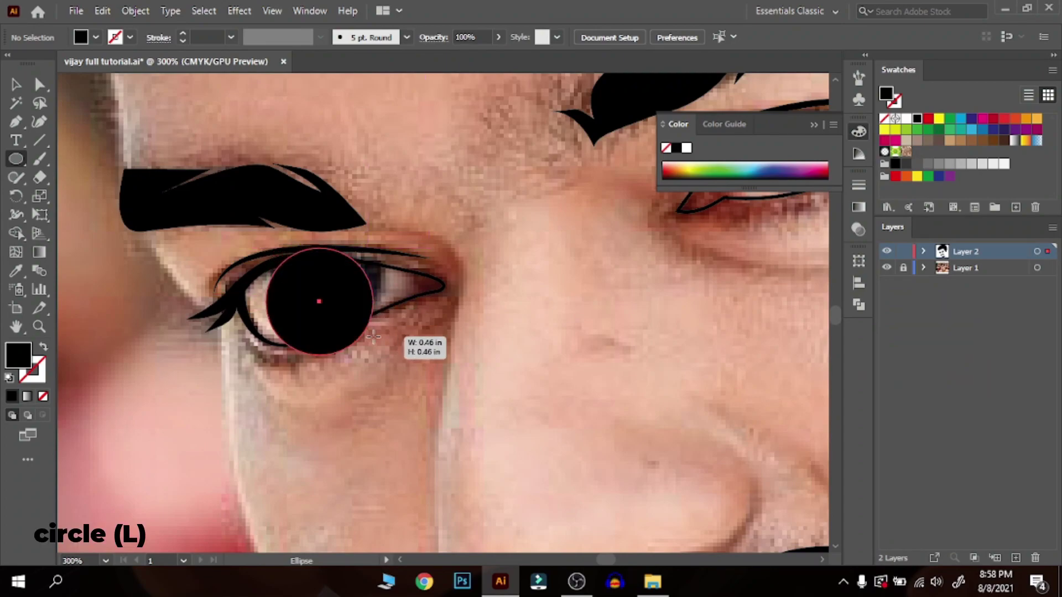
# - Clear the circle's fill to align it with the left-hand iris, fill it black and deselect it
pyautogui.click(43, 396)
pyautogui.click(18, 85)
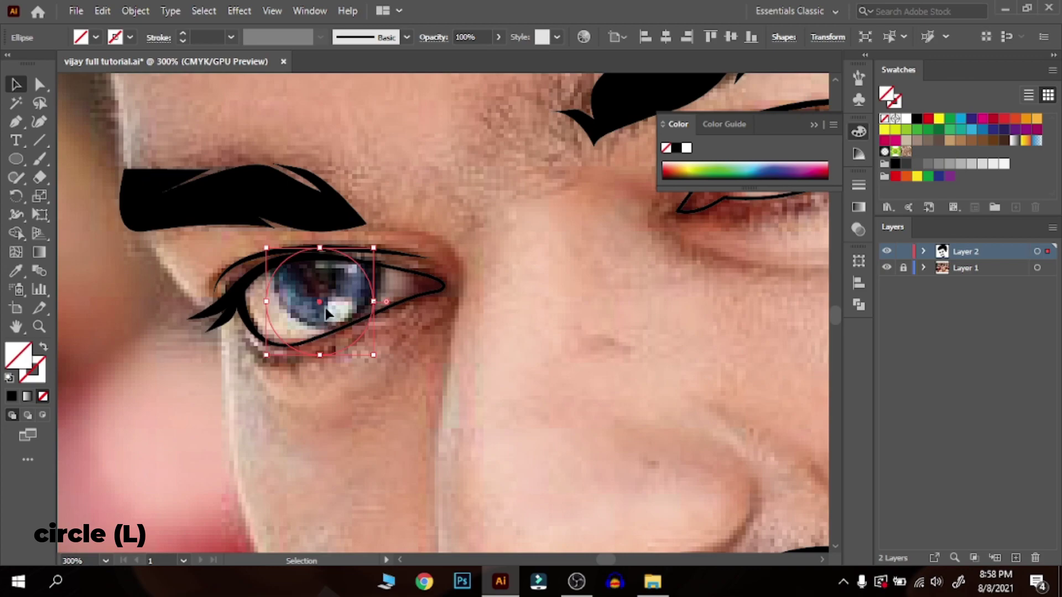
pyautogui.moveTo(321, 299); pyautogui.dragTo(330, 274)
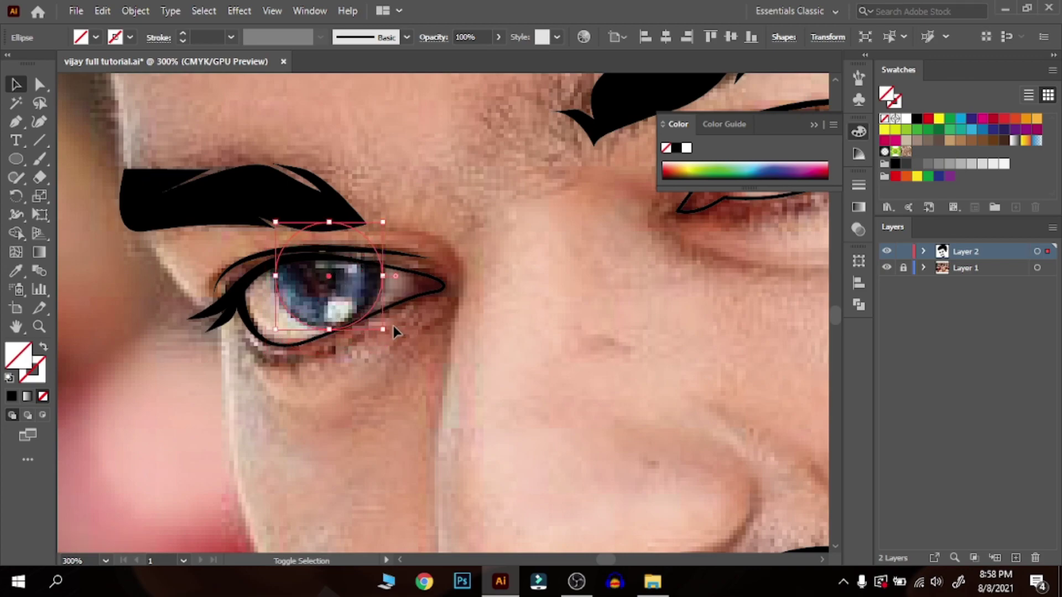
pyautogui.click(10, 396)
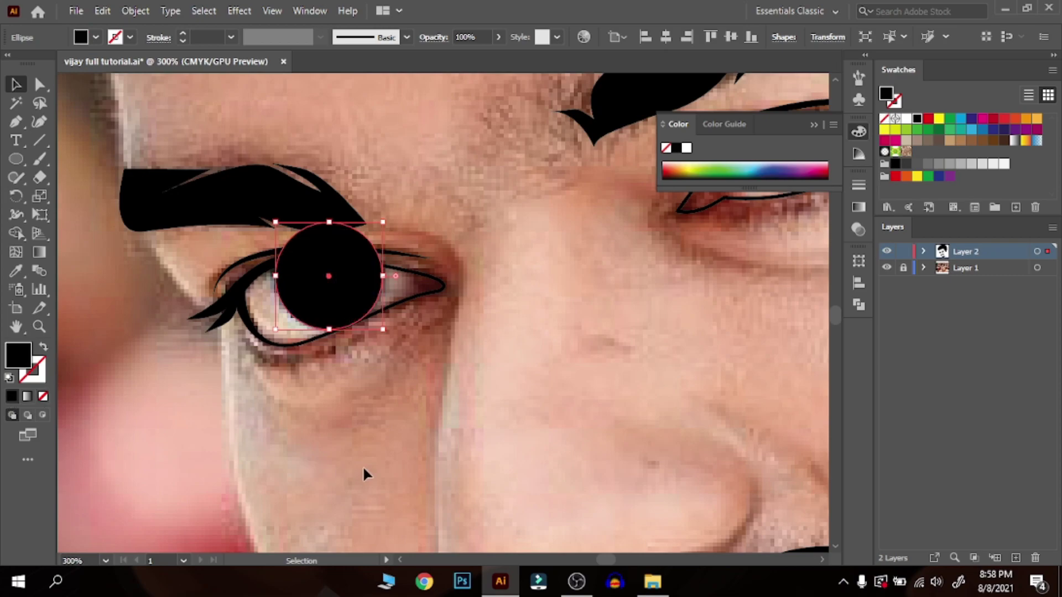
pyautogui.click(368, 417)
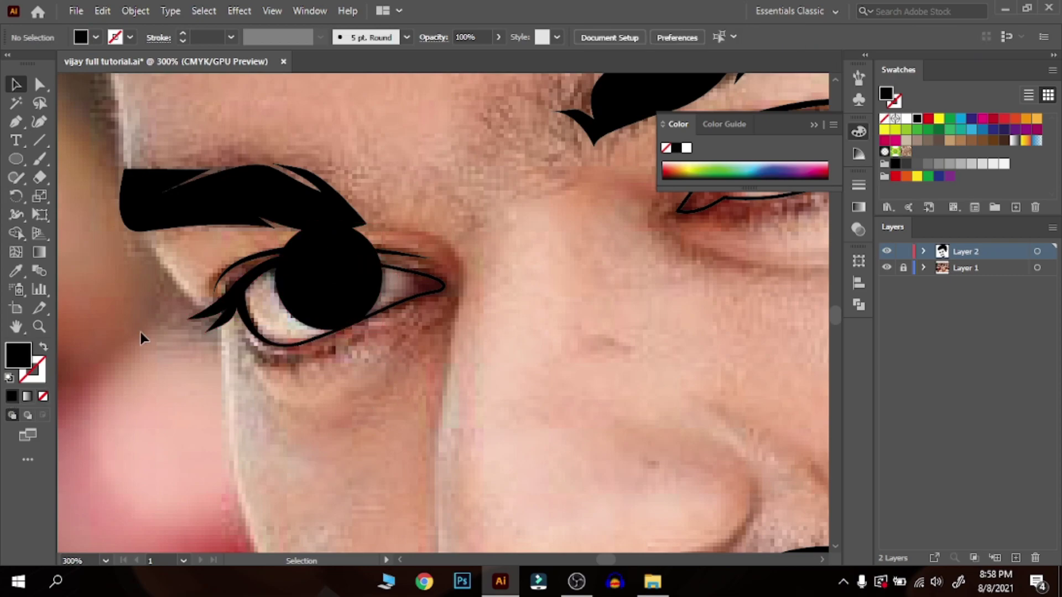
pyautogui.click(294, 309)
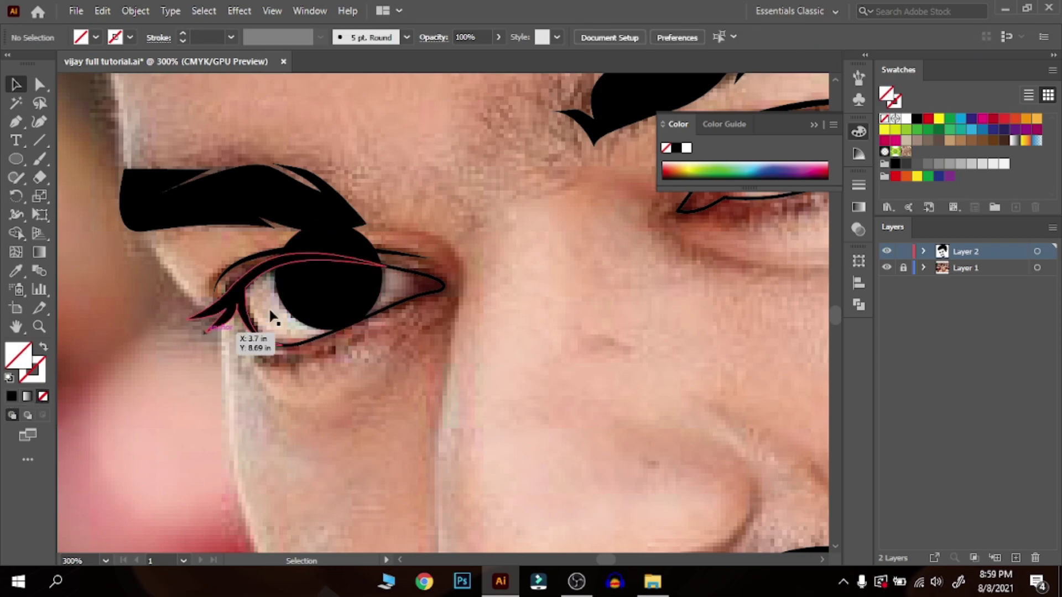
pyautogui.click(43, 395)
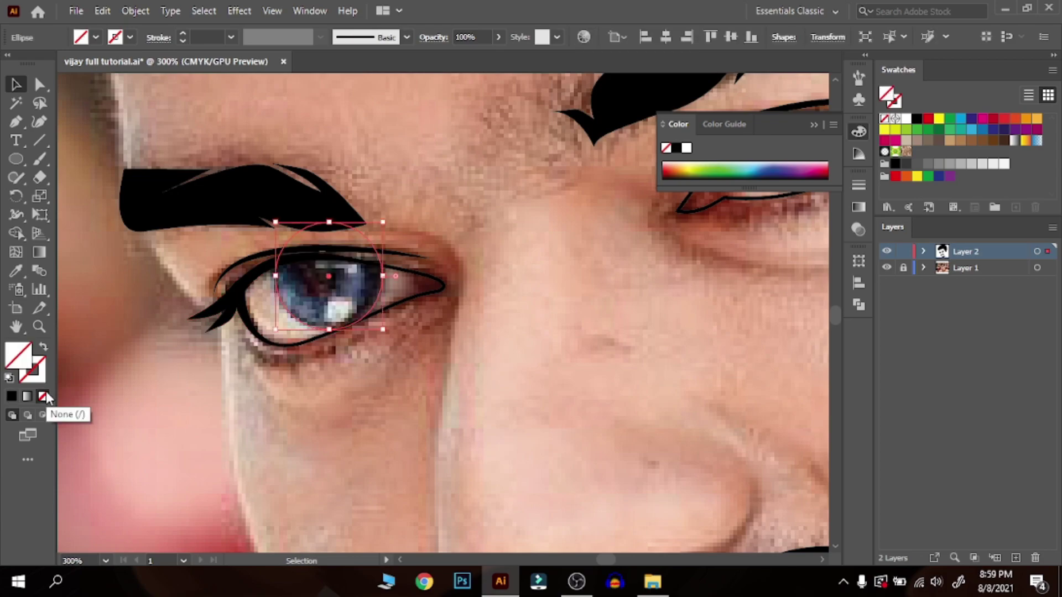
pyautogui.click(11, 396)
pyautogui.click(380, 387)
# - Trim the black iris circle to the left-hand eye opening with Shape Builder, removing the part above the upper lid, and deselect
pyautogui.click(308, 285)
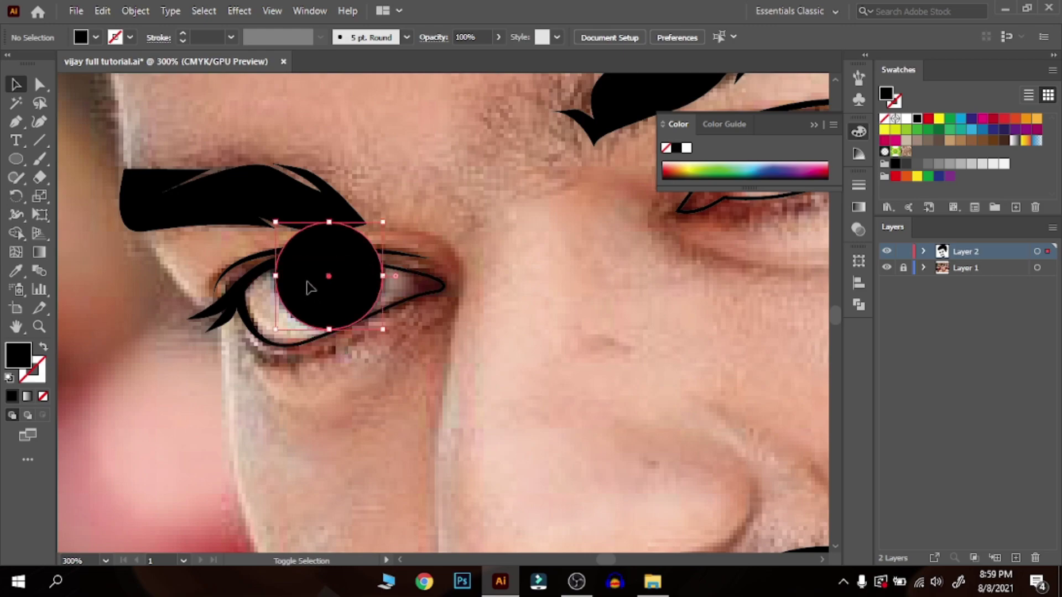
pyautogui.keyDown('shift'); pyautogui.click(262, 284); pyautogui.keyUp('shift')
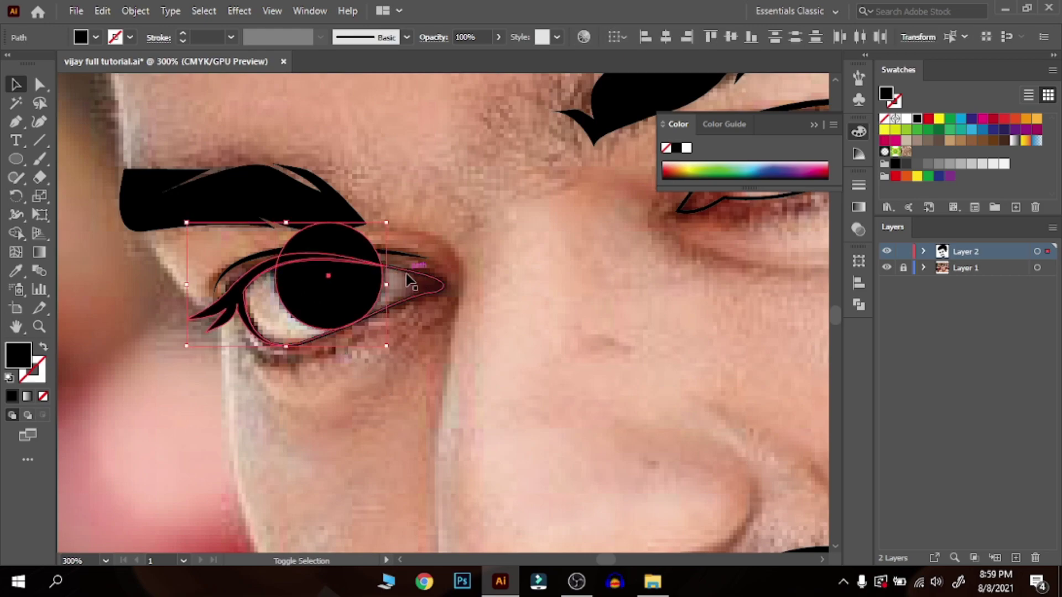
pyautogui.keyDown('shift'); pyautogui.click(406, 274); pyautogui.keyUp('shift')
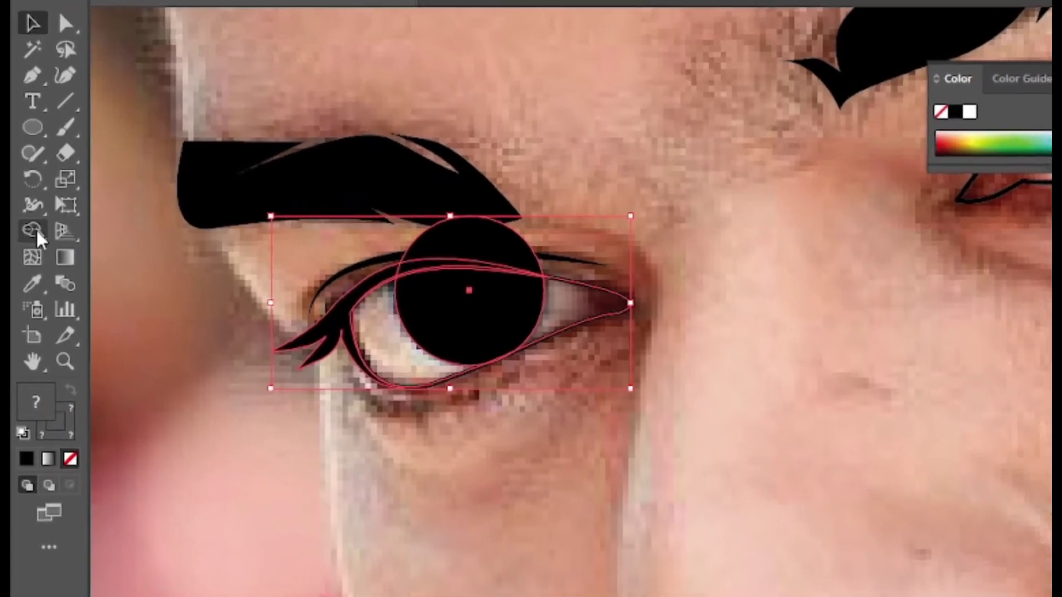
pyautogui.click(16, 234)
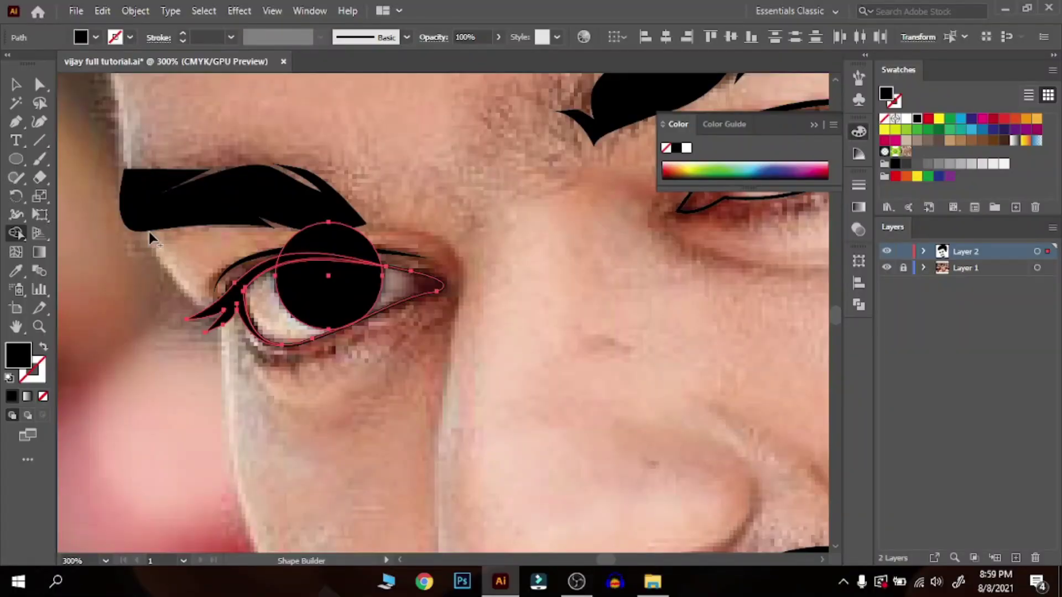
pyautogui.keyDown('alt'); pyautogui.click(360, 246); pyautogui.keyUp('alt')
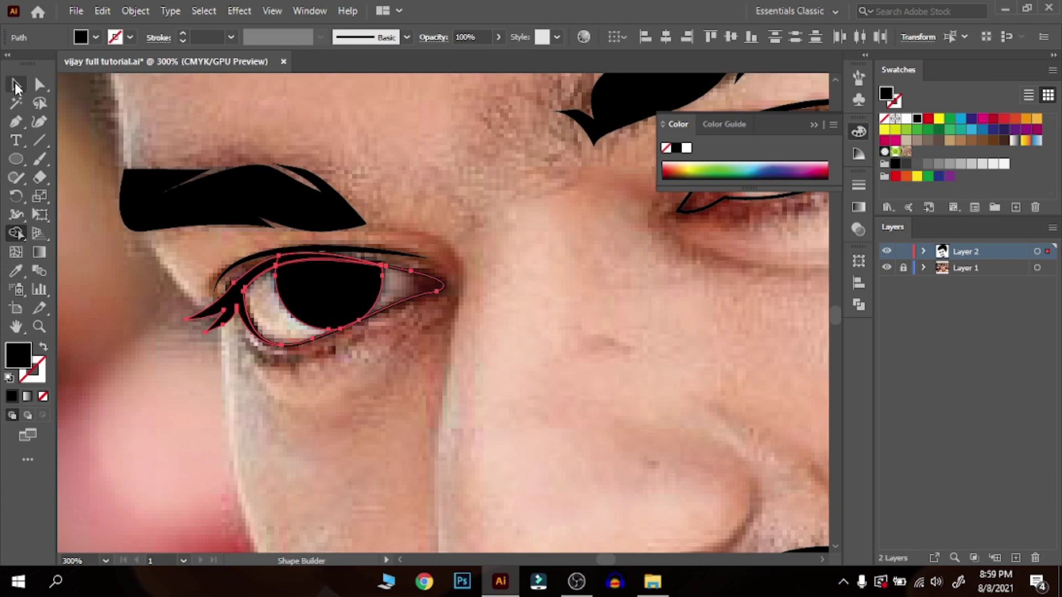
pyautogui.click(15, 86)
pyautogui.click(477, 407)
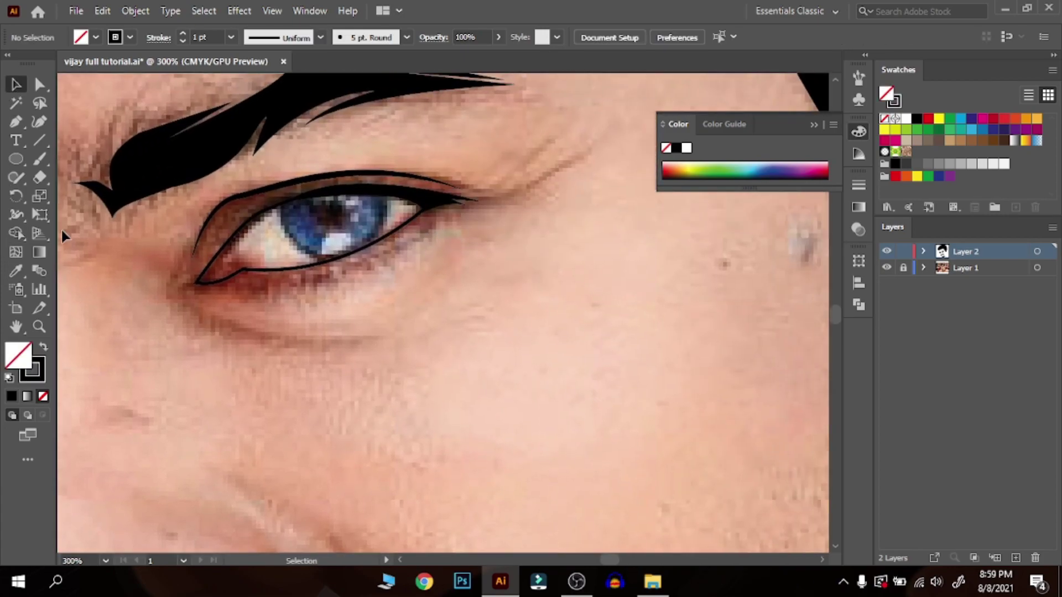
# - Draw a circle, align it with the right-hand iris and swap its fill and stroke so it is filled black
pyautogui.click(16, 159)
pyautogui.moveTo(326, 296); pyautogui.dragTo(429, 399)
pyautogui.click(14, 86)
pyautogui.moveTo(378, 349)
pyautogui.mouseDown()
pyautogui.moveTo(378, 302)
pyautogui.moveTo(329, 208)
pyautogui.mouseUp()
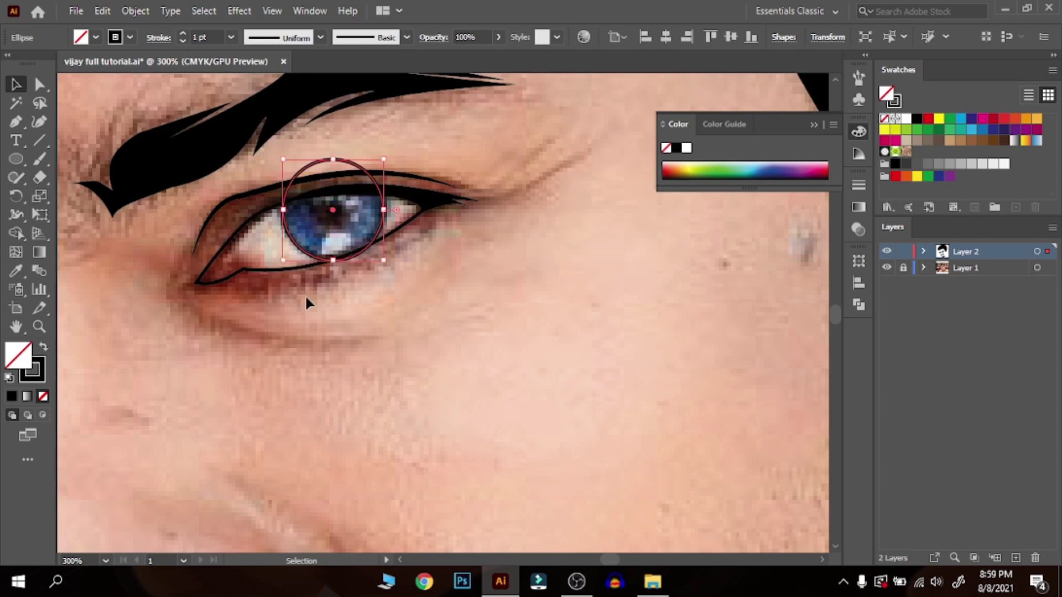
pyautogui.hotkey('shift', 'x')
pyautogui.moveTo(374, 321); pyautogui.dragTo(374, 321)
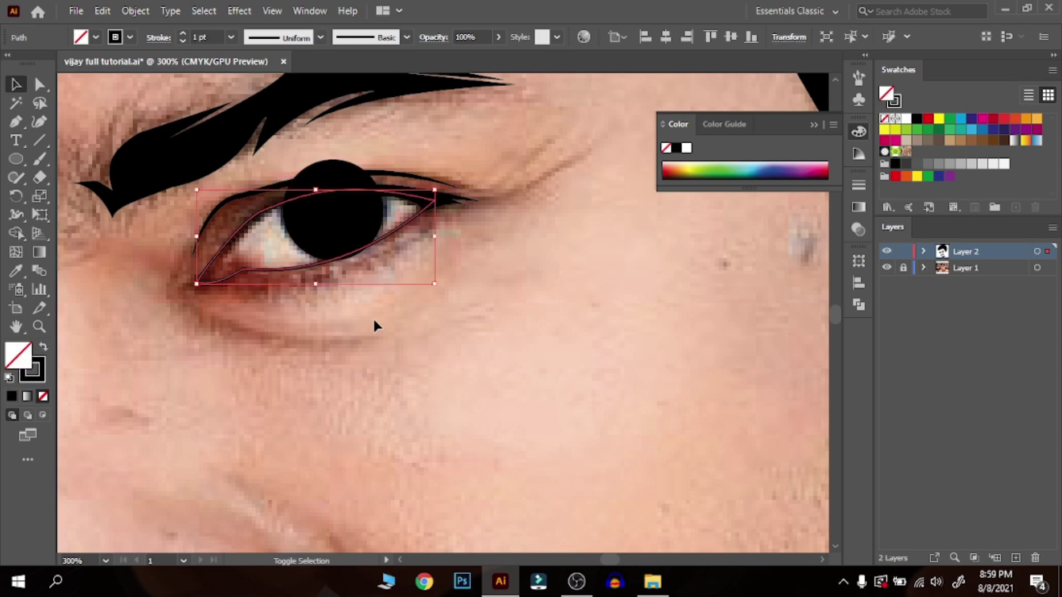
# - Trim the right-hand iris circle with Shape Builder, removing the parts above and below the eye outline, and deselect
pyautogui.keyDown('shift'); pyautogui.click(316, 233); pyautogui.keyUp('shift')
pyautogui.click(16, 234)
pyautogui.keyDown('alt'); pyautogui.click(335, 176); pyautogui.keyUp('alt')
pyautogui.keyDown('alt'); pyautogui.click(354, 255); pyautogui.keyUp('alt')
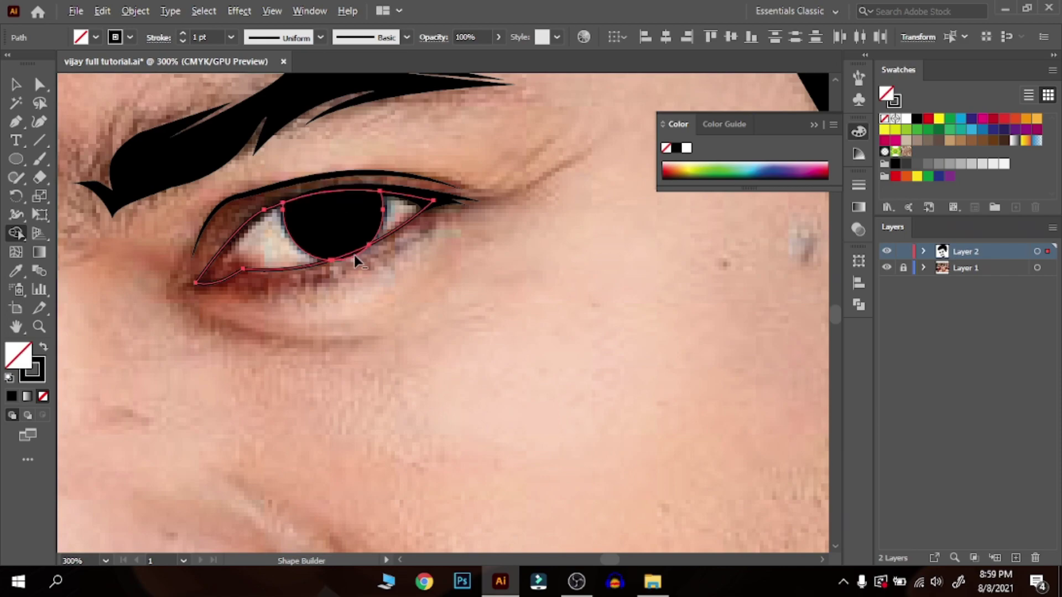
pyautogui.click(16, 85)
pyautogui.click(334, 321)
# - Add a new layer between Layer 2 and Layer 1, and lock Layer 2
pyautogui.moveTo(334, 321); pyautogui.dragTo(754, 293)
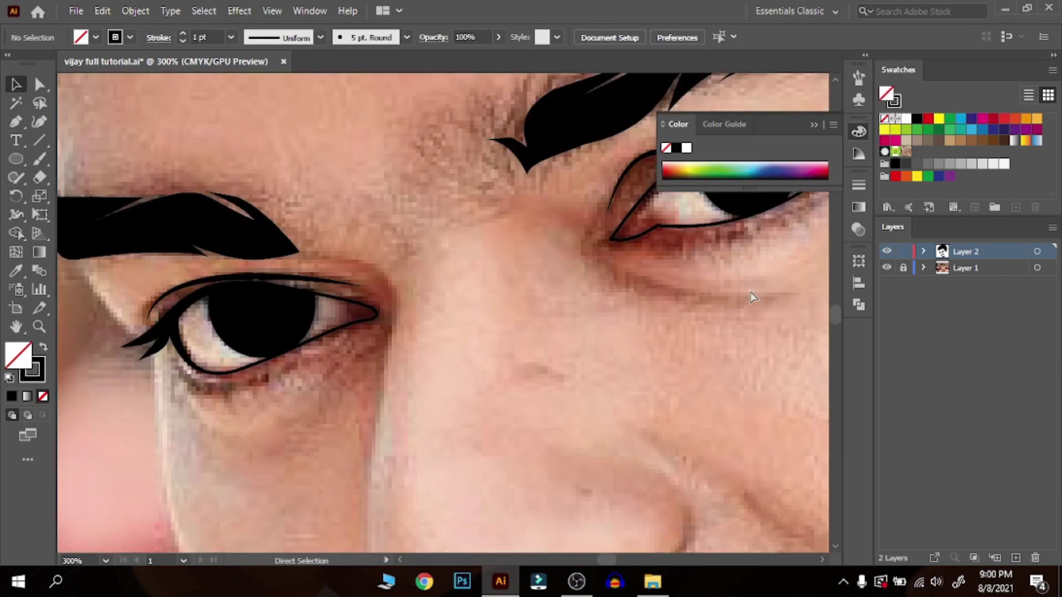
pyautogui.hotkey('ctrl', '0')
pyautogui.moveTo(585, 349); pyautogui.dragTo(617, 311)
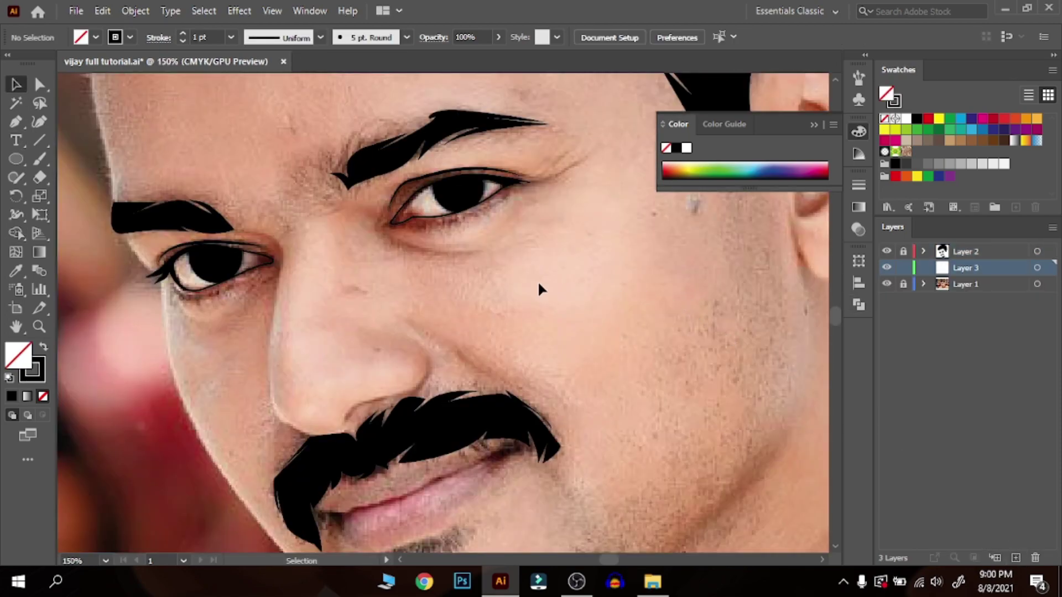
pyautogui.moveTo(527, 295); pyautogui.dragTo(546, 318)
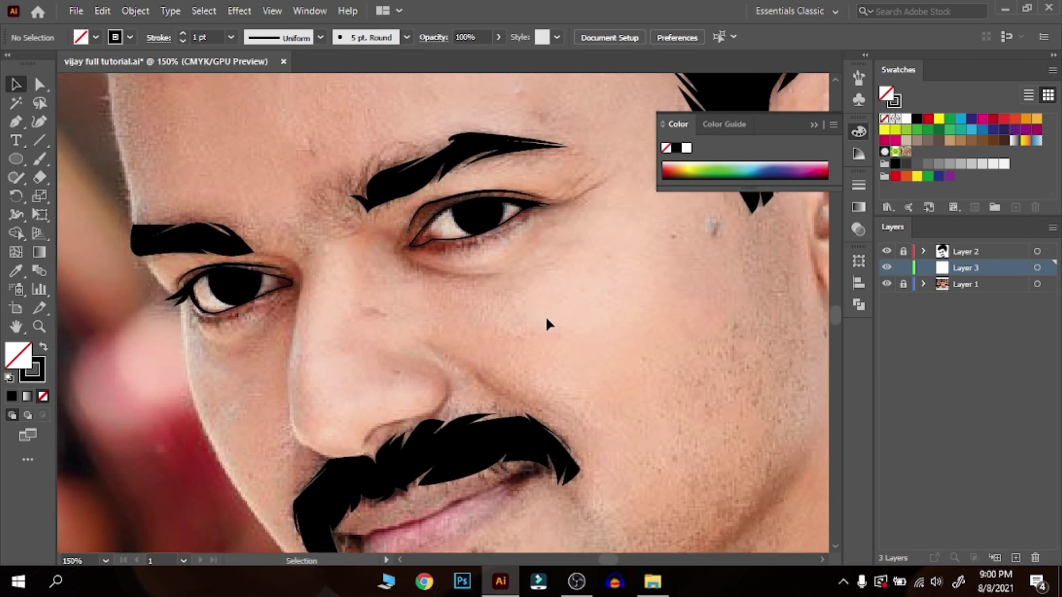
pyautogui.hotkey('ctrl', '+')
pyautogui.moveTo(420, 319); pyautogui.dragTo(512, 348)
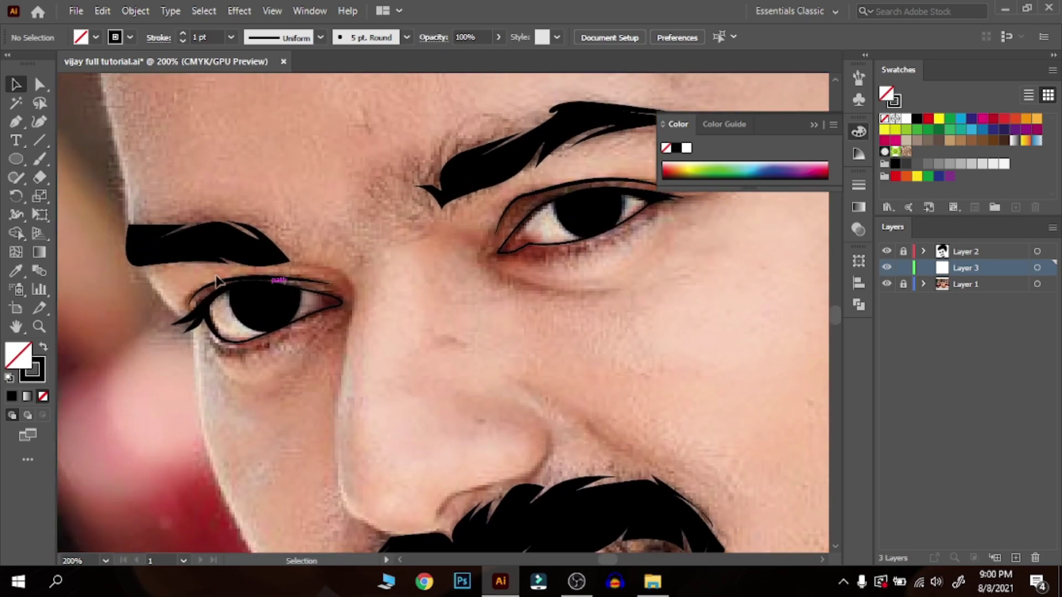
# - Trace a closed off-white Pen shape without stroke around the whole left-hand eye on Layer 3, and deselect it
pyautogui.click(16, 121)
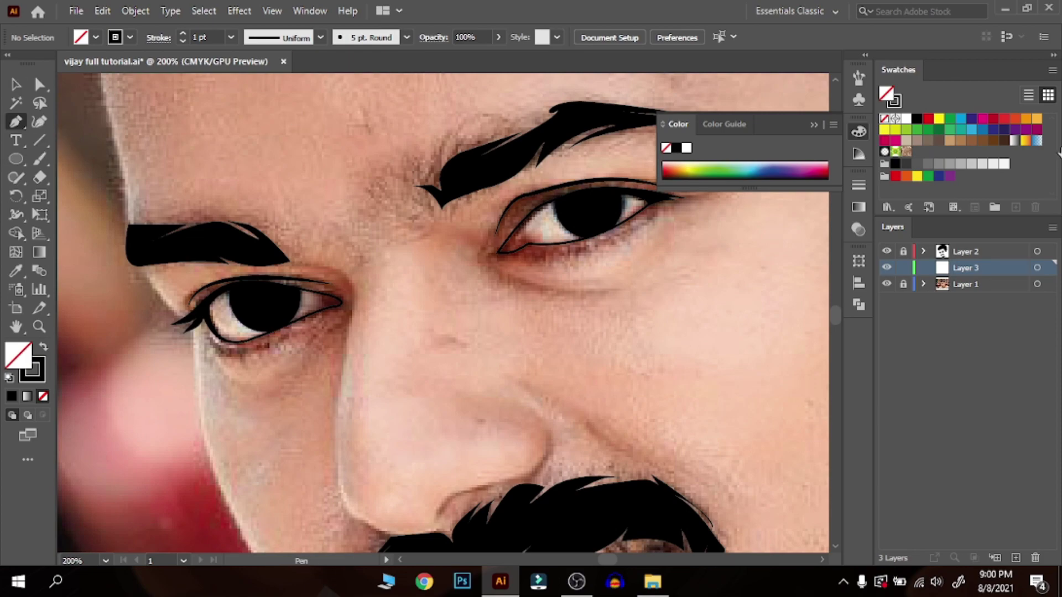
pyautogui.click(991, 166)
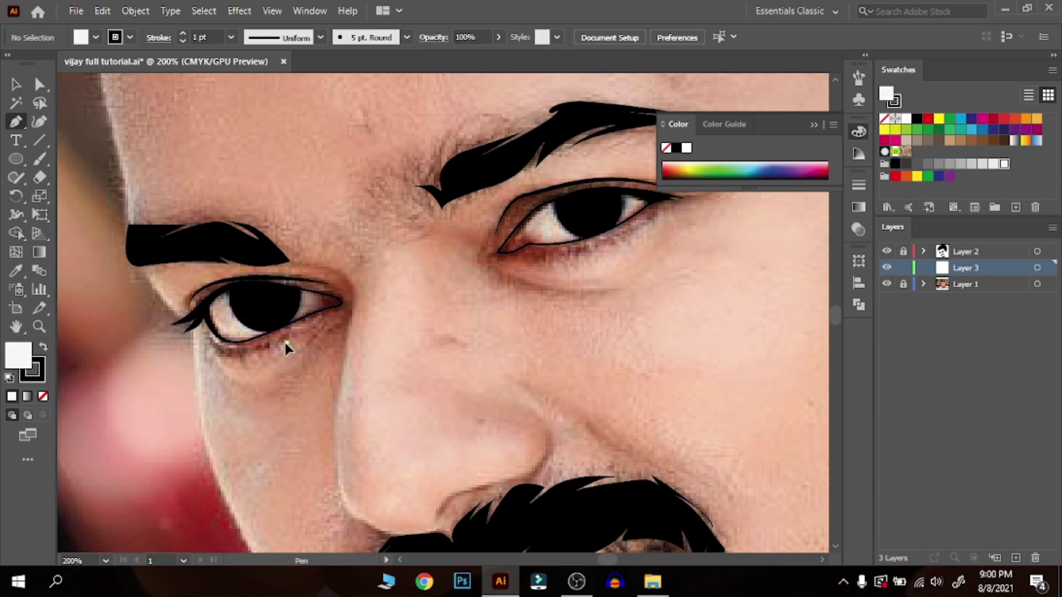
pyautogui.moveTo(163, 308); pyautogui.dragTo(223, 270)
pyautogui.moveTo(321, 267); pyautogui.dragTo(330, 275)
pyautogui.click(346, 294)
pyautogui.click(340, 332)
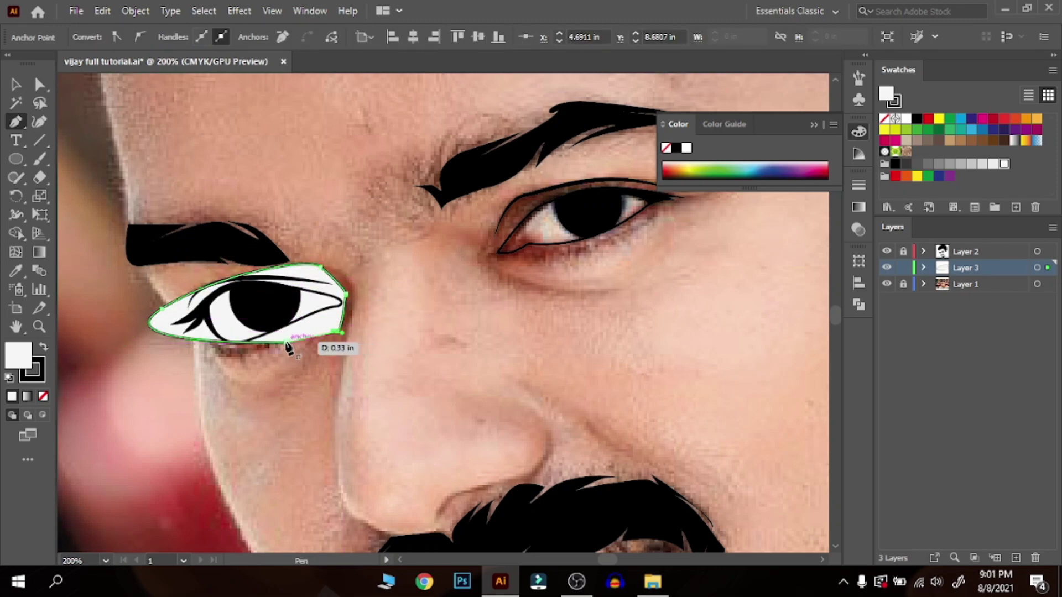
pyautogui.click(286, 344)
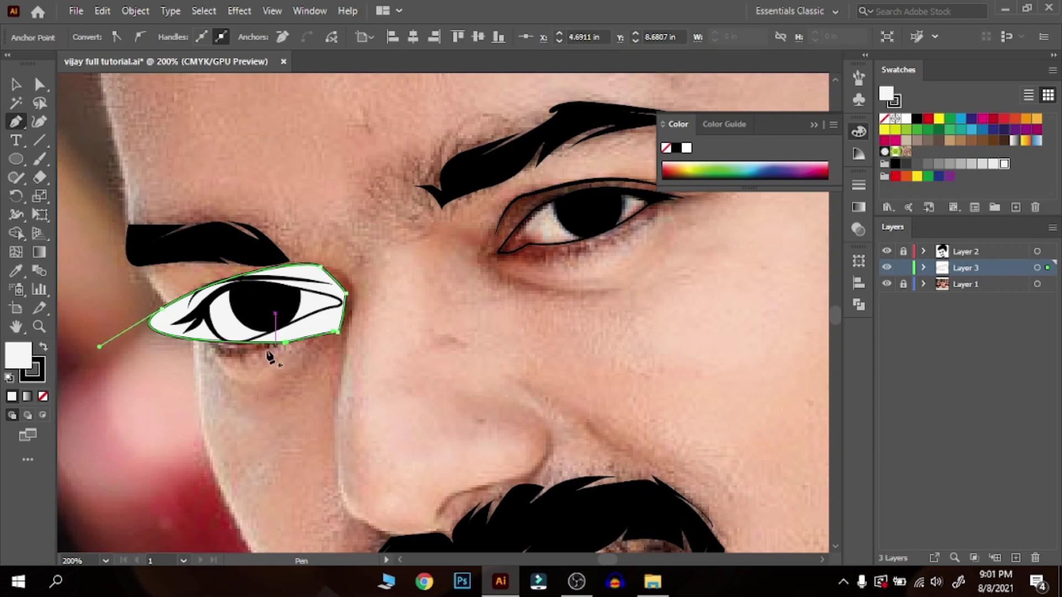
pyautogui.click(43, 397)
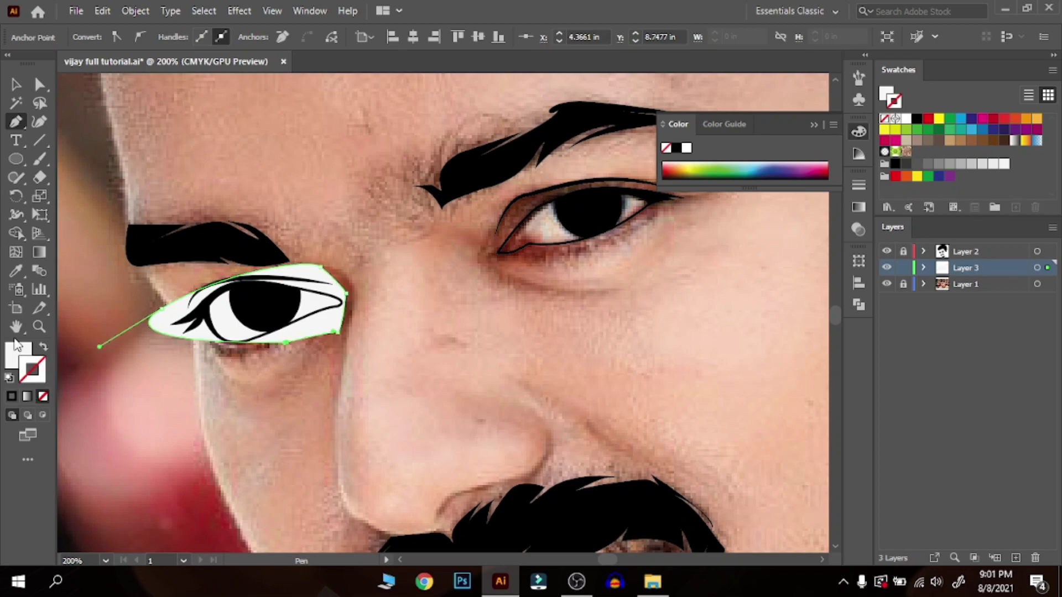
pyautogui.click(15, 85)
pyautogui.click(298, 448)
# - Unlock Layer 2 and trim the off-white shape to the left-hand eye outline with Shape Builder, removing the surrounding area
pyautogui.click(903, 255)
pyautogui.click(306, 319)
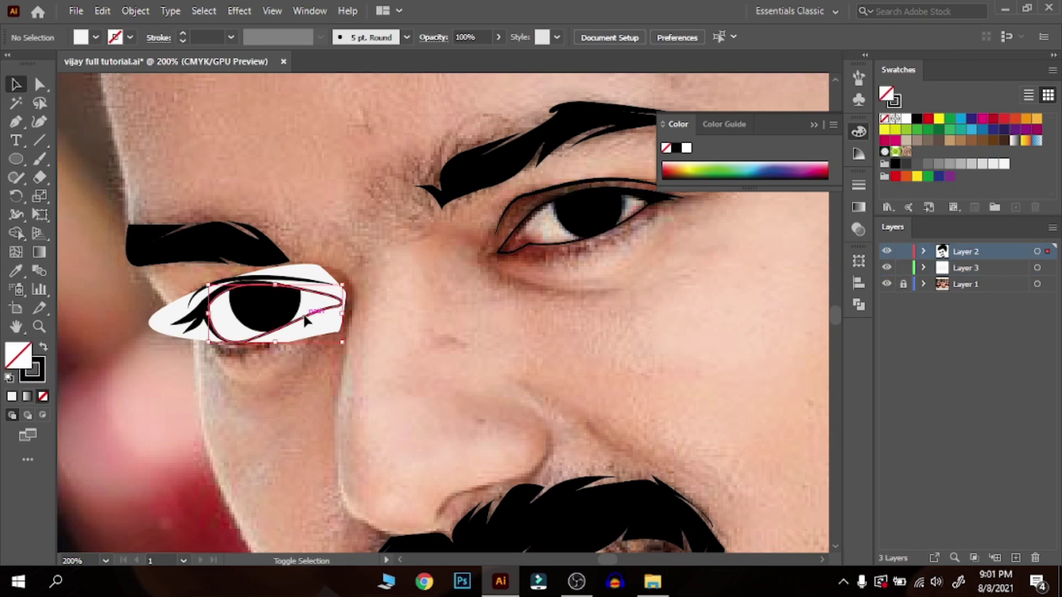
pyautogui.keyDown('shift'); pyautogui.click(322, 338); pyautogui.keyUp('shift')
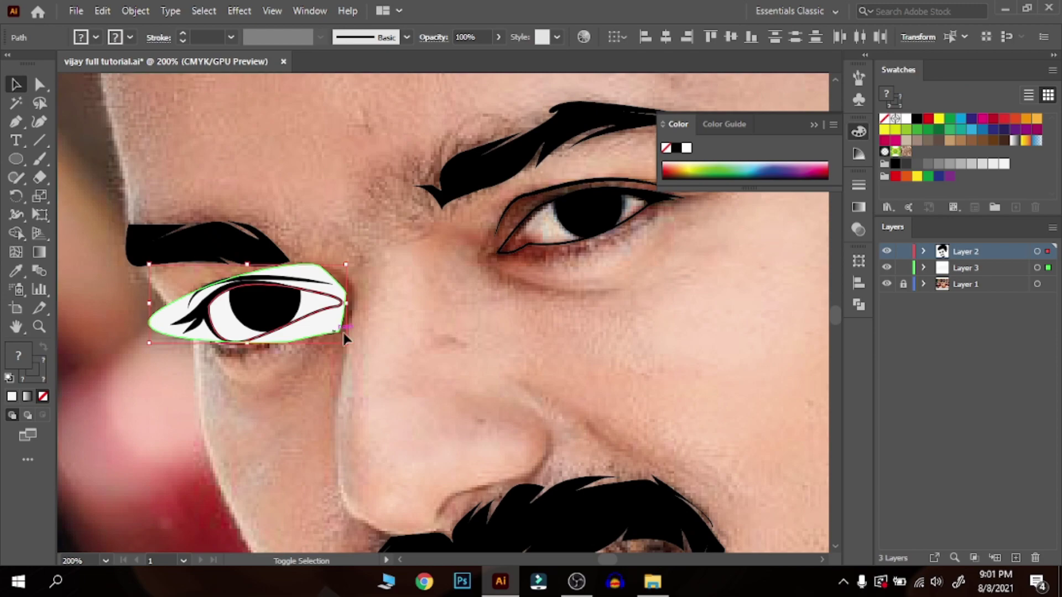
pyautogui.click(22, 233)
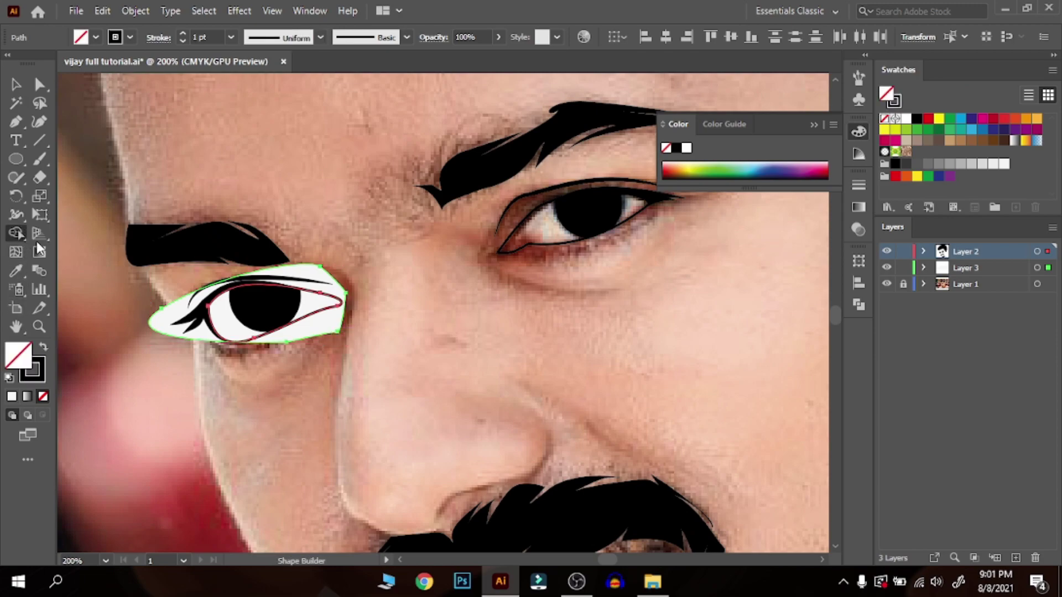
pyautogui.keyDown('alt'); pyautogui.click(301, 326); pyautogui.keyUp('alt')
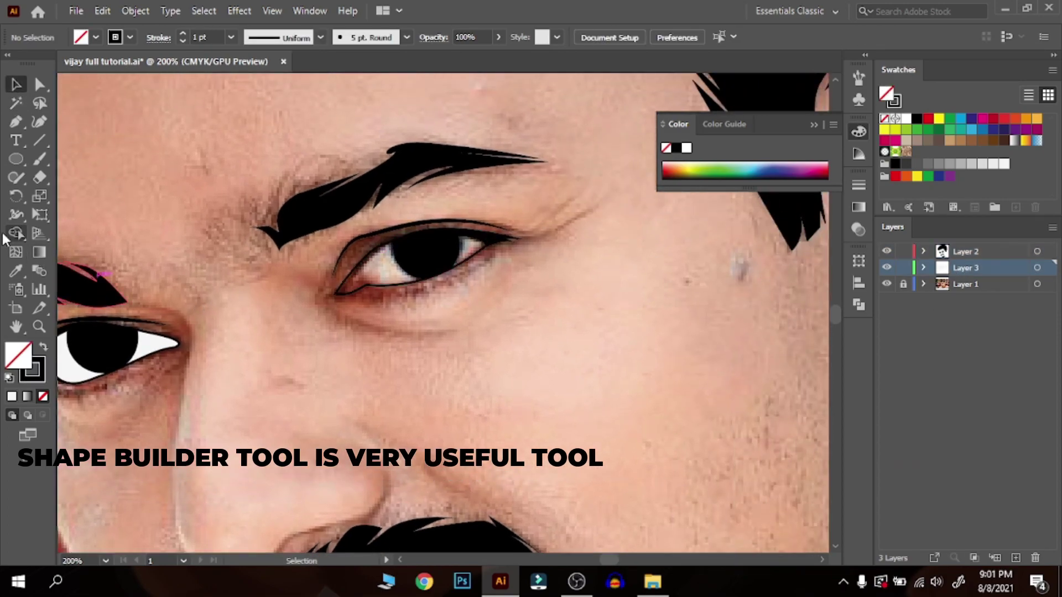
# - Trace a closed Pen shape around the whole right-hand eye on Layer 3 and give it an off-white fill without stroke
pyautogui.click(347, 256)
pyautogui.click(325, 303)
pyautogui.moveTo(440, 309); pyautogui.dragTo(465, 296)
pyautogui.click(513, 262)
pyautogui.moveTo(533, 221); pyautogui.dragTo(512, 215)
pyautogui.click(426, 210)
pyautogui.click(348, 256)
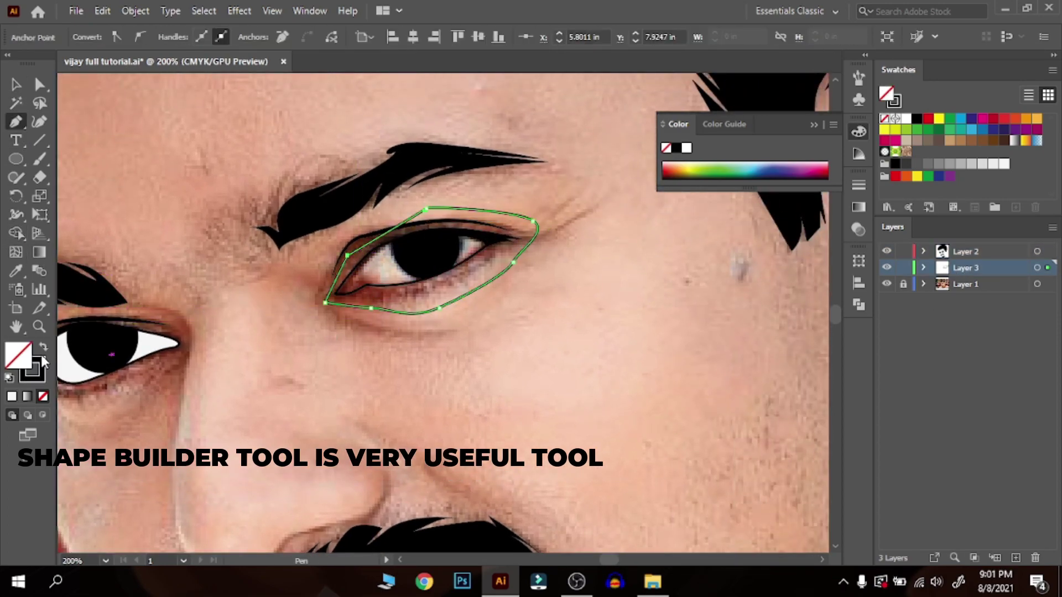
pyautogui.click(44, 348)
pyautogui.click(1004, 164)
# - Trim the off-white shape to the right-hand eye outline with Shape Builder, removing the area outside it
pyautogui.click(16, 85)
pyautogui.keyDown('shift'); pyautogui.click(384, 287); pyautogui.keyUp('shift')
pyautogui.click(16, 234)
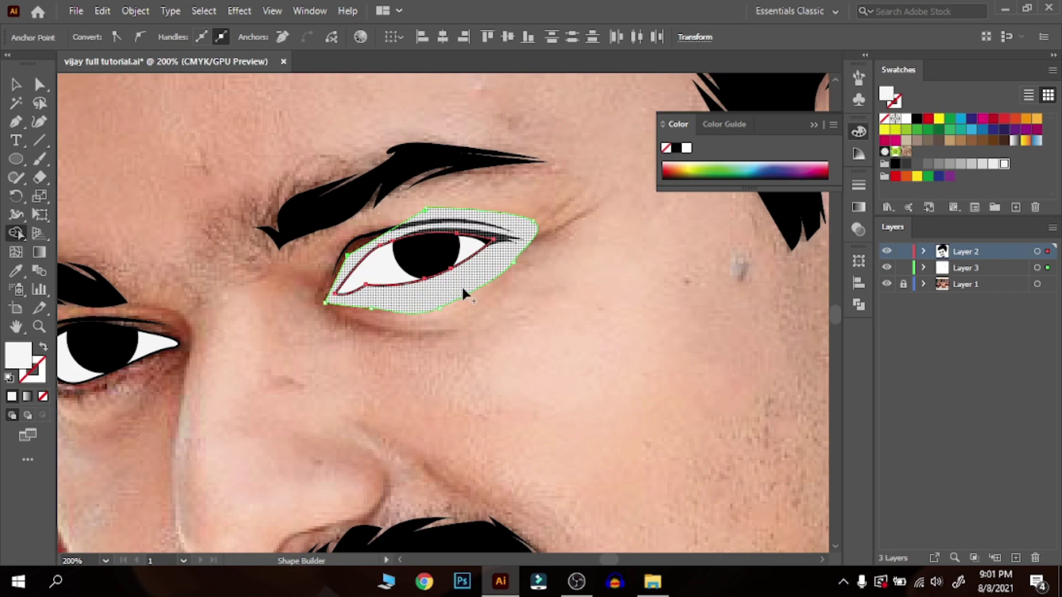
pyautogui.keyDown('alt'); pyautogui.click(461, 285); pyautogui.keyUp('alt')
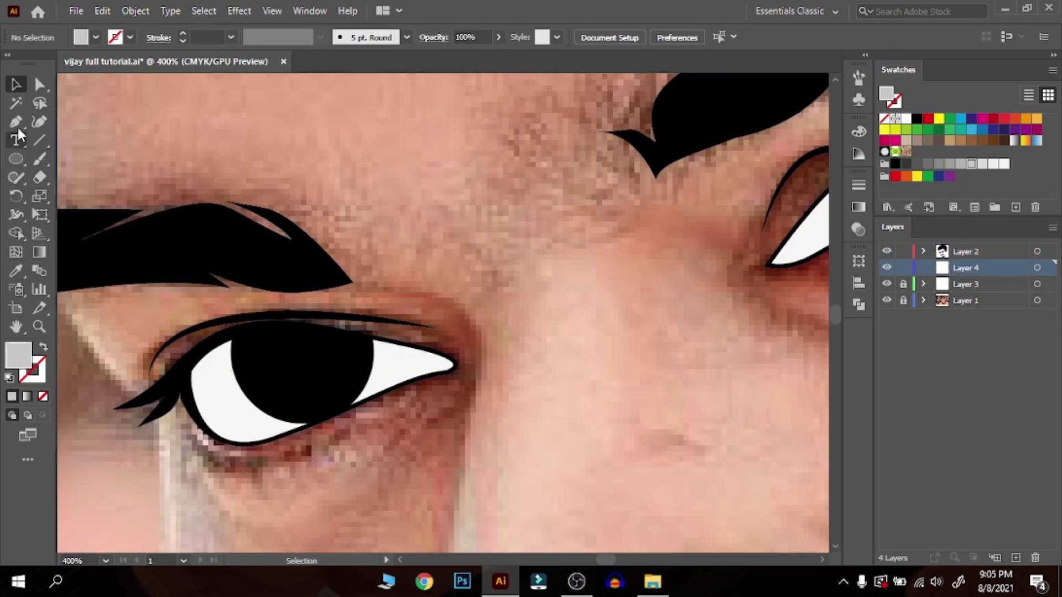
# - Trace a closed light grey Pen shadow shape on Layer 4 over the left-hand eye white, with pointed folds and a loop above the lid
pyautogui.click(17, 124)
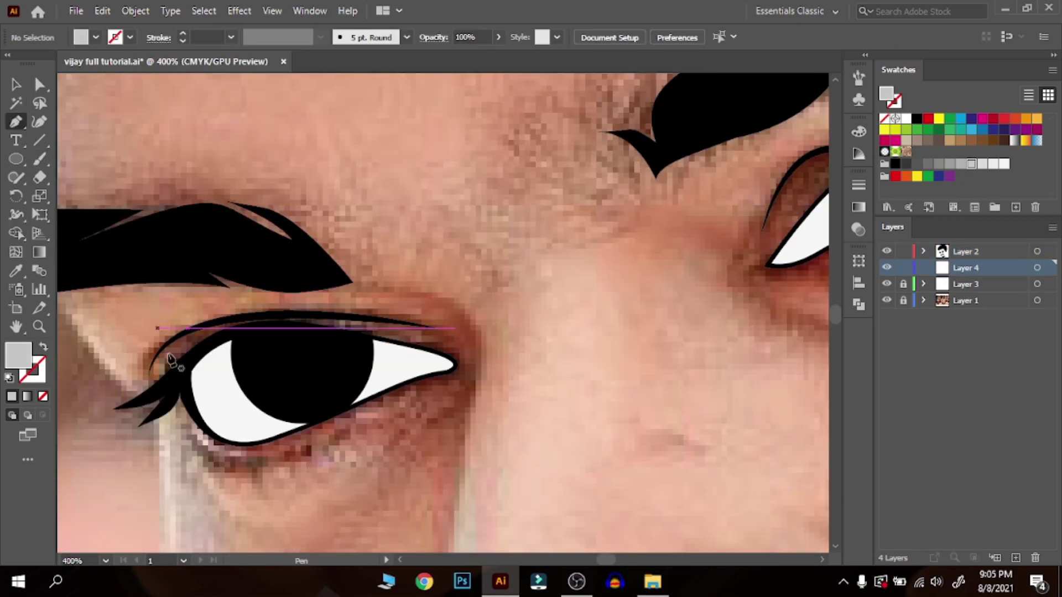
pyautogui.moveTo(209, 367); pyautogui.dragTo(208, 394)
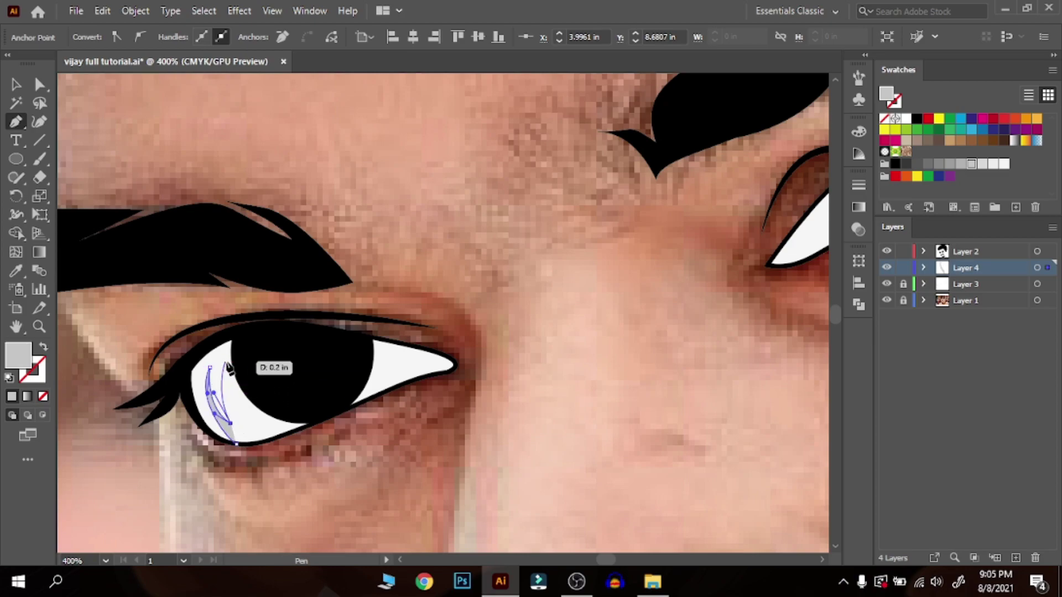
pyautogui.moveTo(231, 352); pyautogui.dragTo(243, 348)
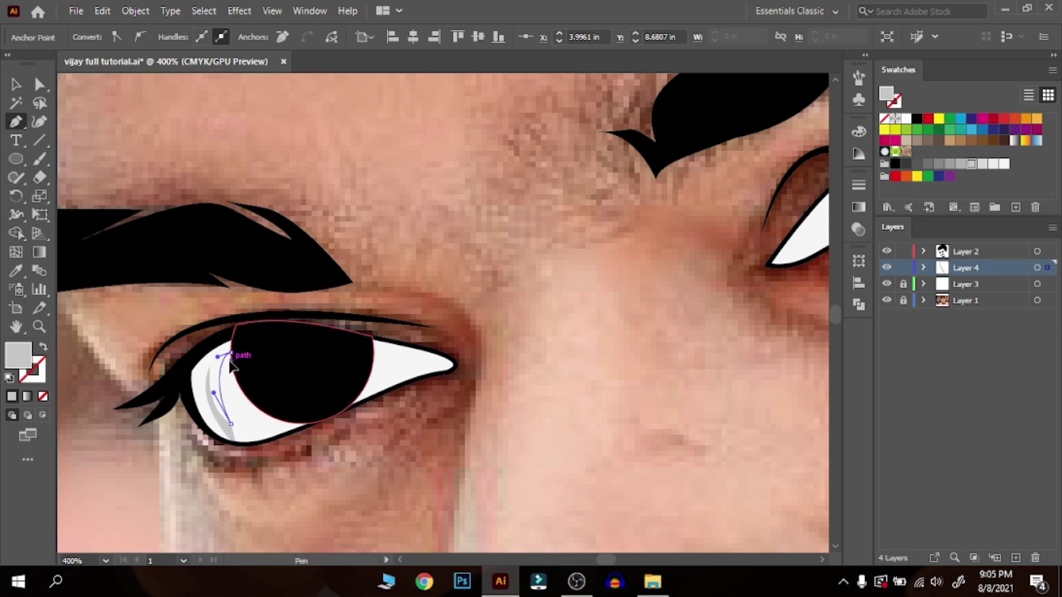
pyautogui.moveTo(286, 432); pyautogui.dragTo(320, 443)
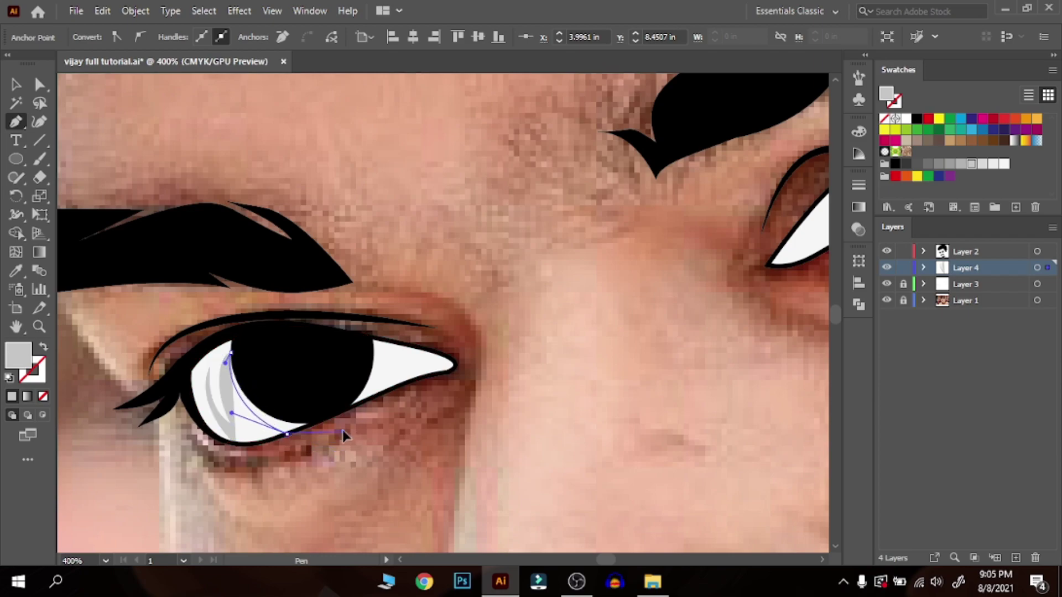
pyautogui.moveTo(348, 410); pyautogui.dragTo(349, 412)
pyautogui.click(365, 399)
pyautogui.moveTo(381, 363); pyautogui.dragTo(474, 377)
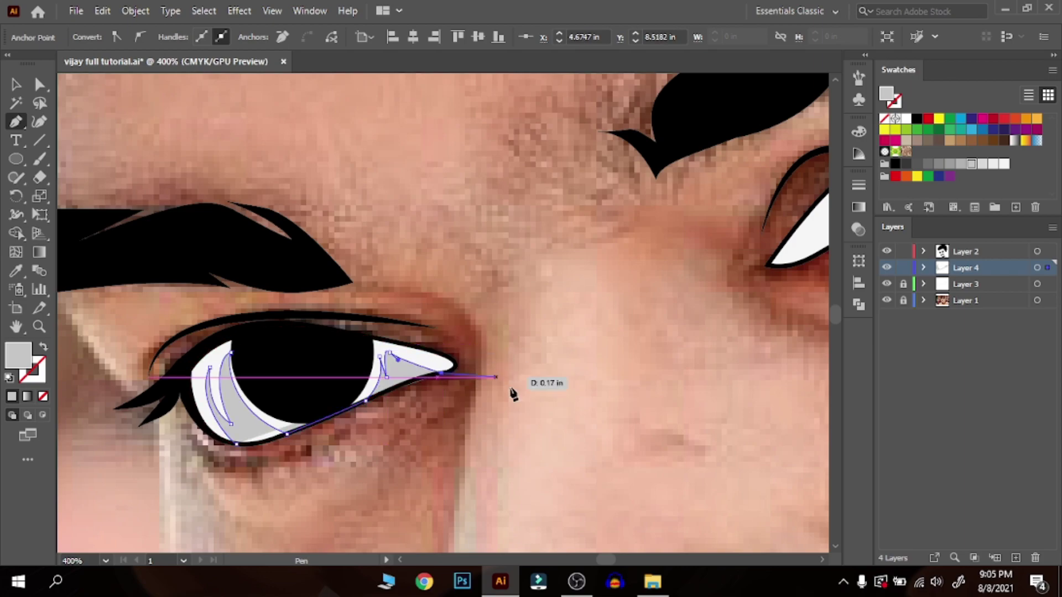
pyautogui.click(509, 373)
pyautogui.click(358, 267)
pyautogui.moveTo(126, 328); pyautogui.dragTo(202, 485)
pyautogui.click(238, 445)
pyautogui.moveTo(183, 419); pyautogui.dragTo(72, 373)
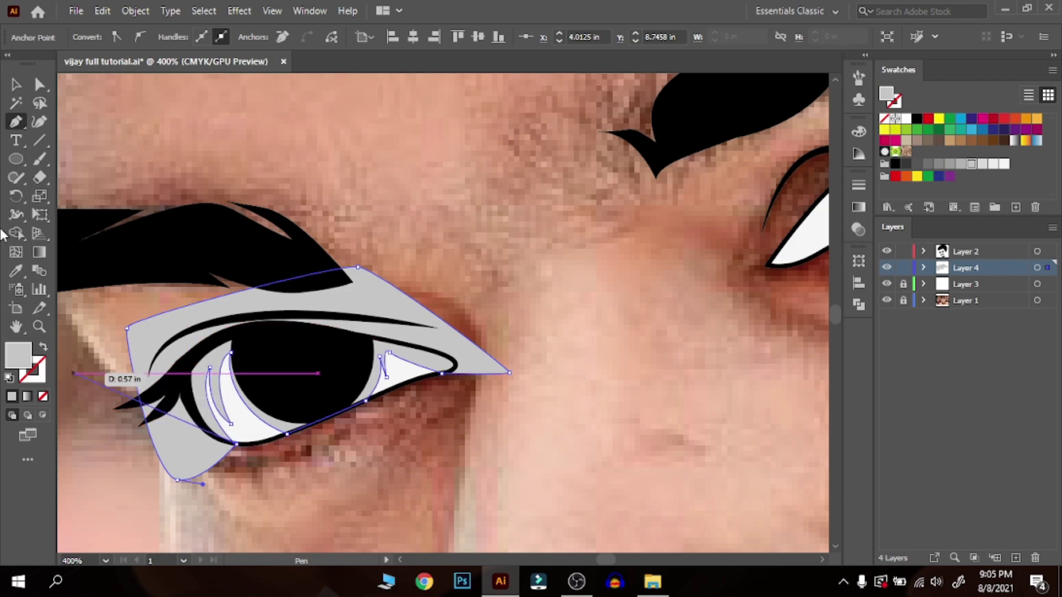
# - Trim the light grey shadow shape to the left-hand eye outline with Shape Builder and deselect it
pyautogui.click(15, 84)
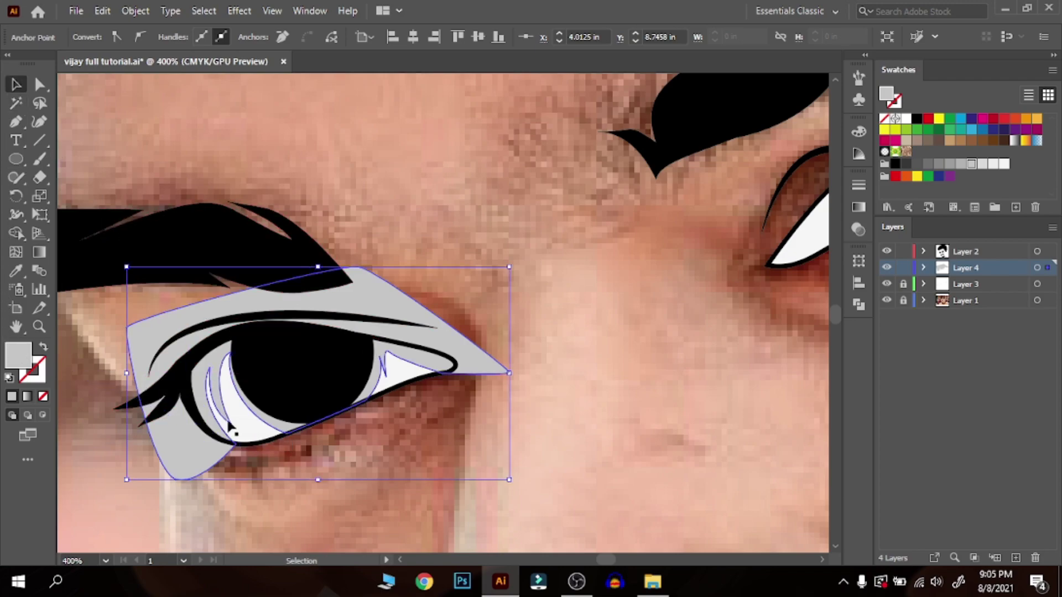
pyautogui.keyDown('shift'); pyautogui.click(257, 443); pyautogui.keyUp('shift')
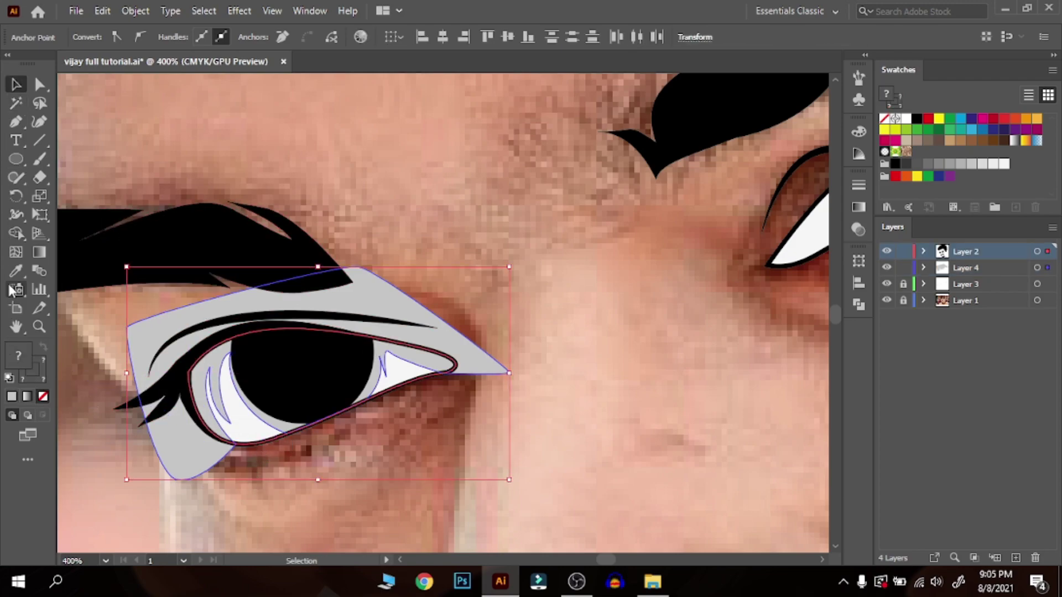
pyautogui.click(15, 234)
pyautogui.keyDown('alt'); pyautogui.click(156, 342); pyautogui.keyUp('alt')
pyautogui.click(16, 84)
pyautogui.click(564, 286)
# - Trace a closed light grey Pen shadow shape on Layer 4 over the right-hand eye white, with pointed folds and a loop above the lid
pyautogui.moveTo(566, 286); pyautogui.dragTo(120, 366)
pyautogui.click(966, 268)
pyautogui.click(405, 324)
pyautogui.moveTo(433, 264); pyautogui.dragTo(469, 230)
pyautogui.click(433, 264)
pyautogui.click(421, 284)
pyautogui.click(454, 251)
pyautogui.moveTo(523, 331); pyautogui.dragTo(525, 331)
pyautogui.click(490, 314)
pyautogui.moveTo(579, 288); pyautogui.dragTo(605, 276)
pyautogui.click(607, 272)
pyautogui.click(608, 233)
pyautogui.click(614, 252)
pyautogui.moveTo(614, 233); pyautogui.dragTo(618, 232)
pyautogui.click(654, 239)
pyautogui.click(658, 228)
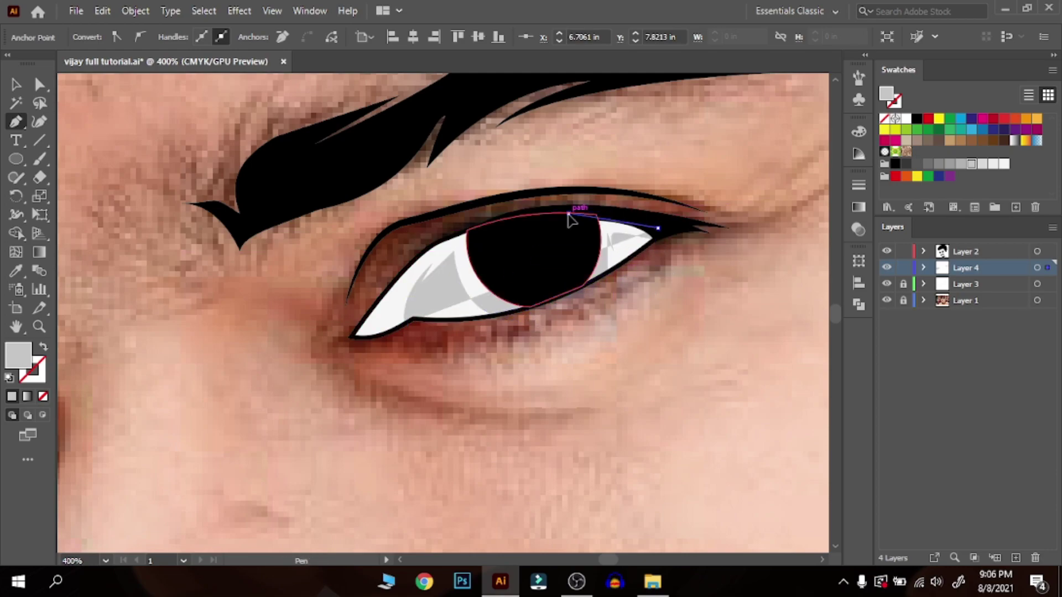
pyautogui.click(653, 166)
pyautogui.moveTo(315, 251); pyautogui.dragTo(304, 328)
pyautogui.moveTo(366, 363); pyautogui.dragTo(395, 368)
pyautogui.click(406, 326)
# - Trim the light grey shadow shape to the right-hand eye outline with Shape Builder, deselect it and show the whole artboard
pyautogui.press('v')
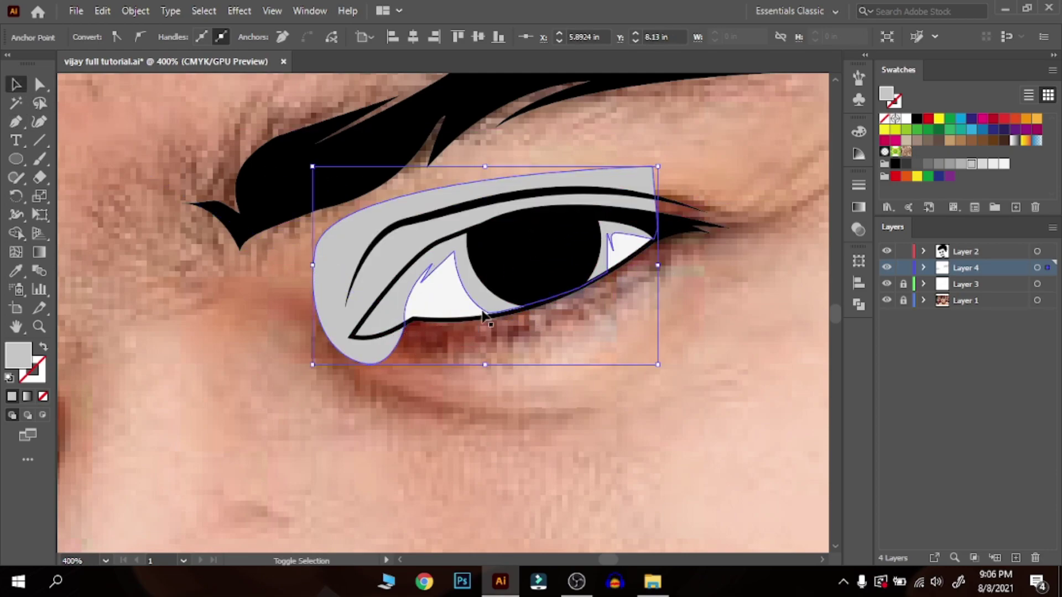
pyautogui.keyDown('shift'); pyautogui.click(429, 320); pyautogui.keyUp('shift')
pyautogui.click(15, 233)
pyautogui.keyDown('alt'); pyautogui.click(341, 280); pyautogui.keyUp('alt')
pyautogui.press('v')
pyautogui.click(245, 439)
pyautogui.hotkey('ctrl', '0')
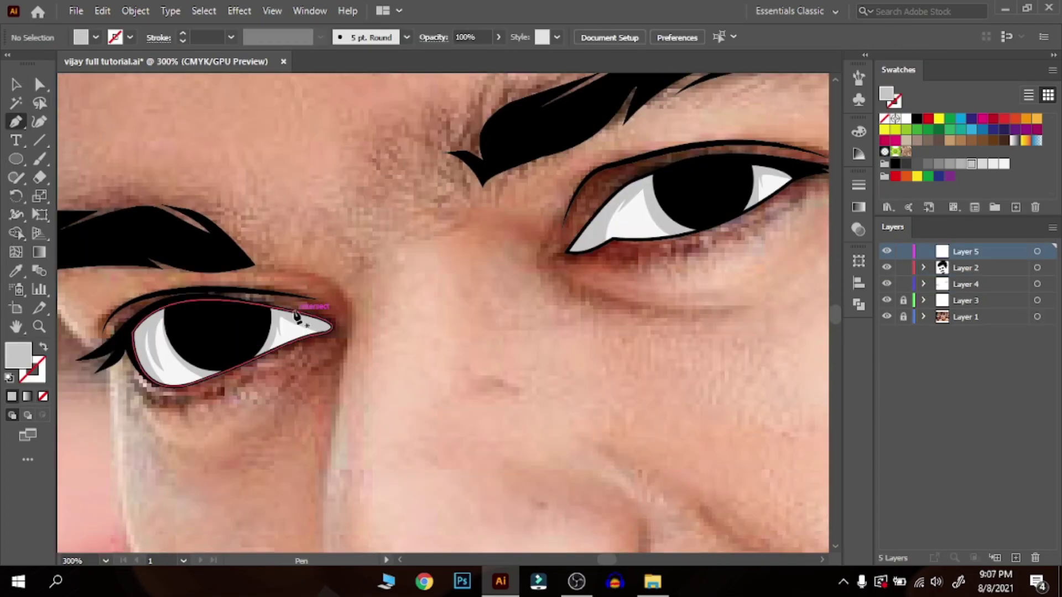
# - Trace the inner corners of both eyes with the Pen, placing the shapes on Layer 4 with a muted maroon fill
pyautogui.moveTo(299, 335); pyautogui.dragTo(305, 346)
pyautogui.click(337, 322)
pyautogui.click(302, 311)
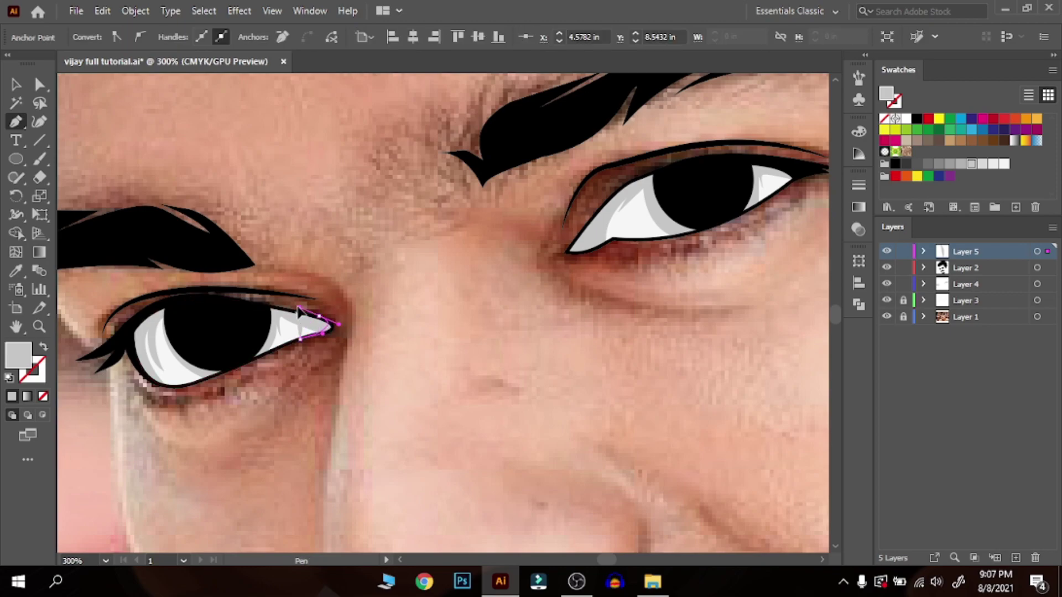
pyautogui.moveTo(1050, 251); pyautogui.dragTo(1047, 284)
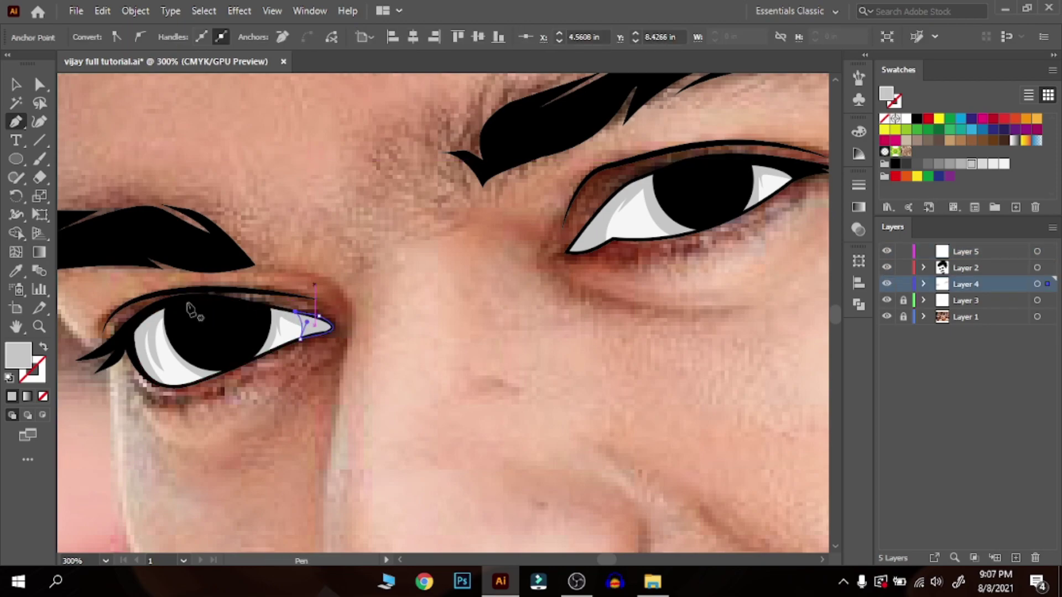
pyautogui.doubleClick(18, 355)
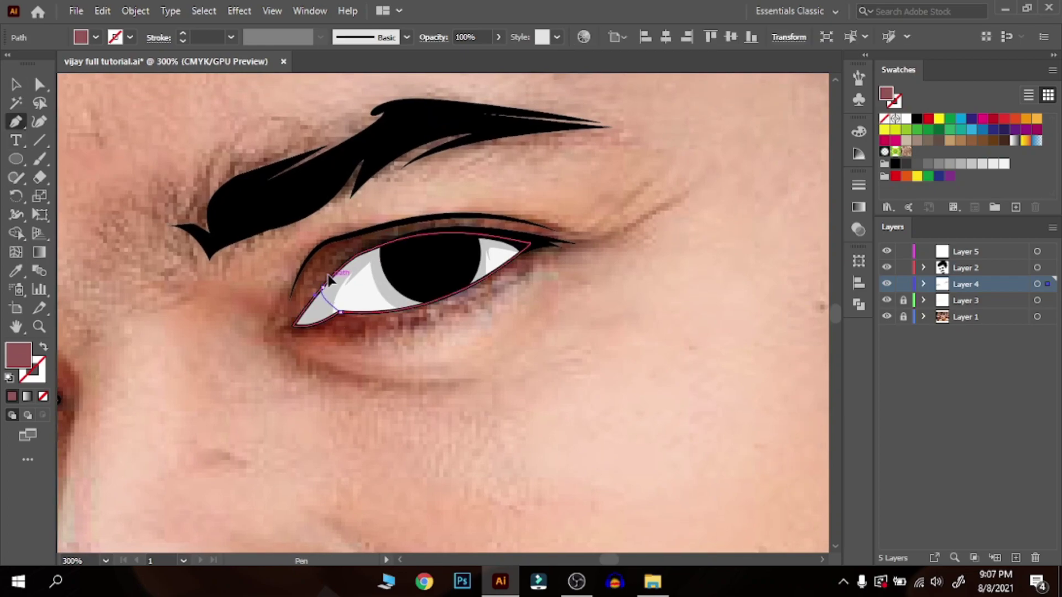
pyautogui.click(332, 318)
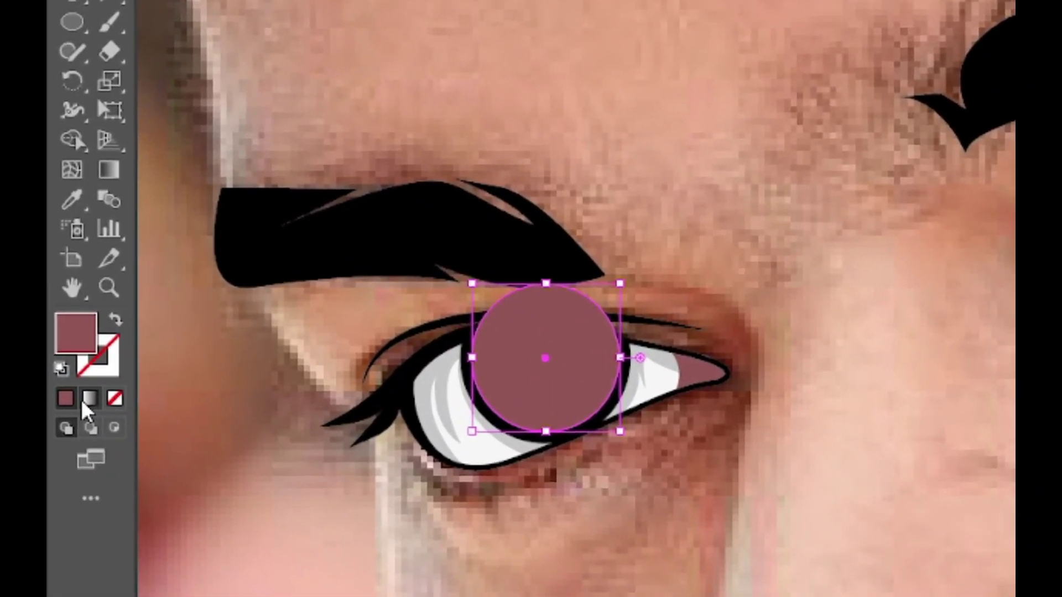
# - Fill the left-hand iris circle with a linear gradient from blue (C=85 M=50 Y=0 K=0) to dark indigo
pyautogui.click(49, 398)
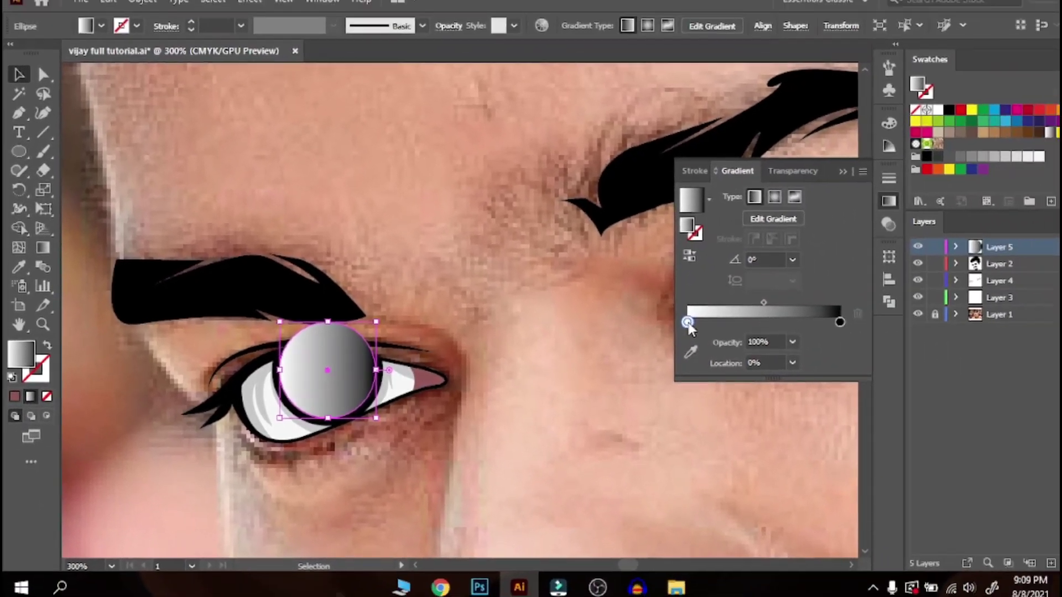
pyautogui.doubleClick(687, 323)
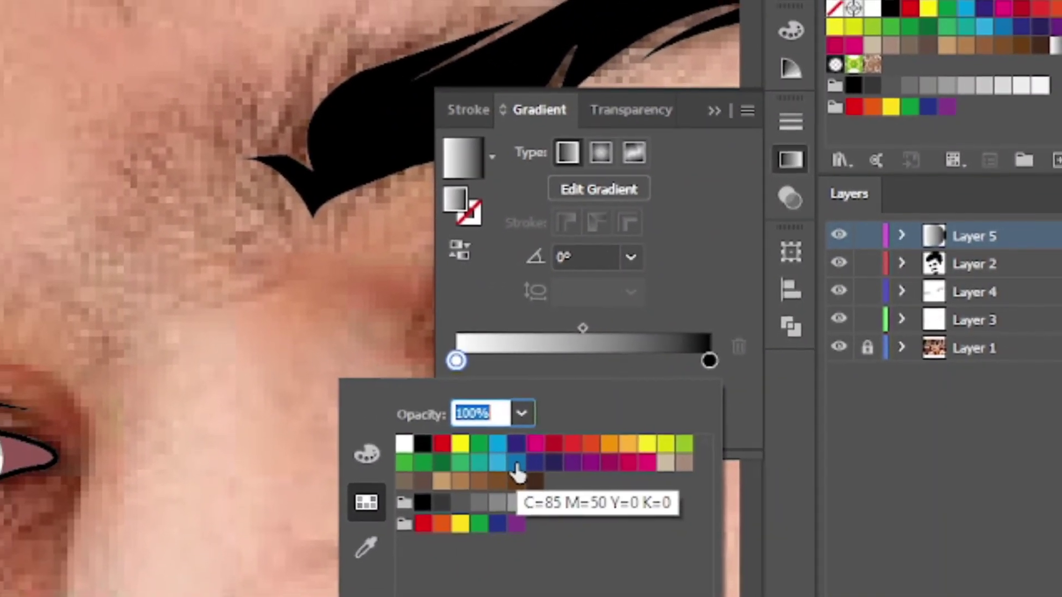
pyautogui.click(481, 479)
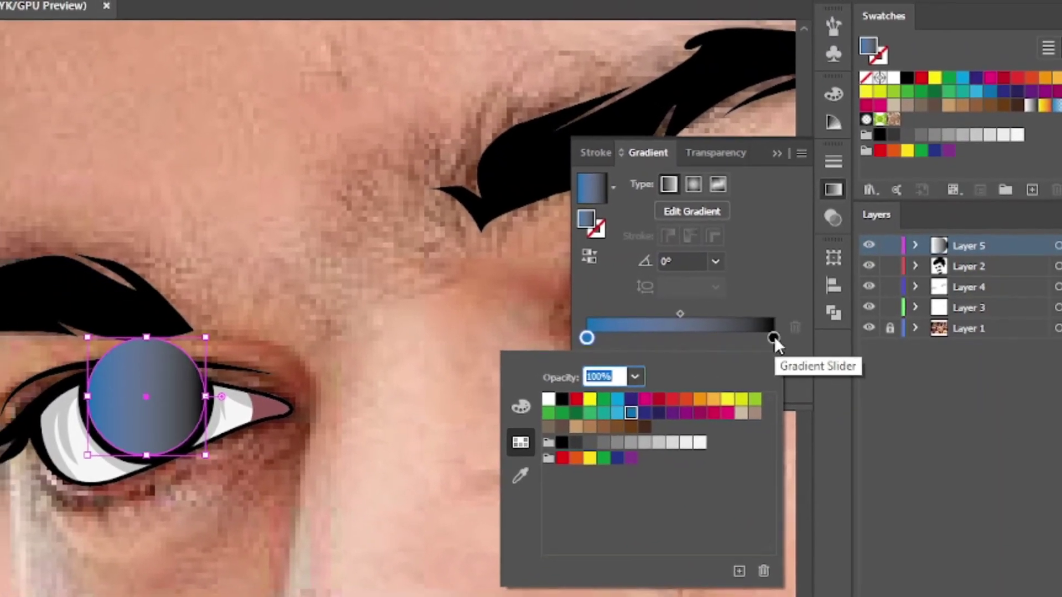
pyautogui.click(752, 345)
pyautogui.doubleClick(752, 345)
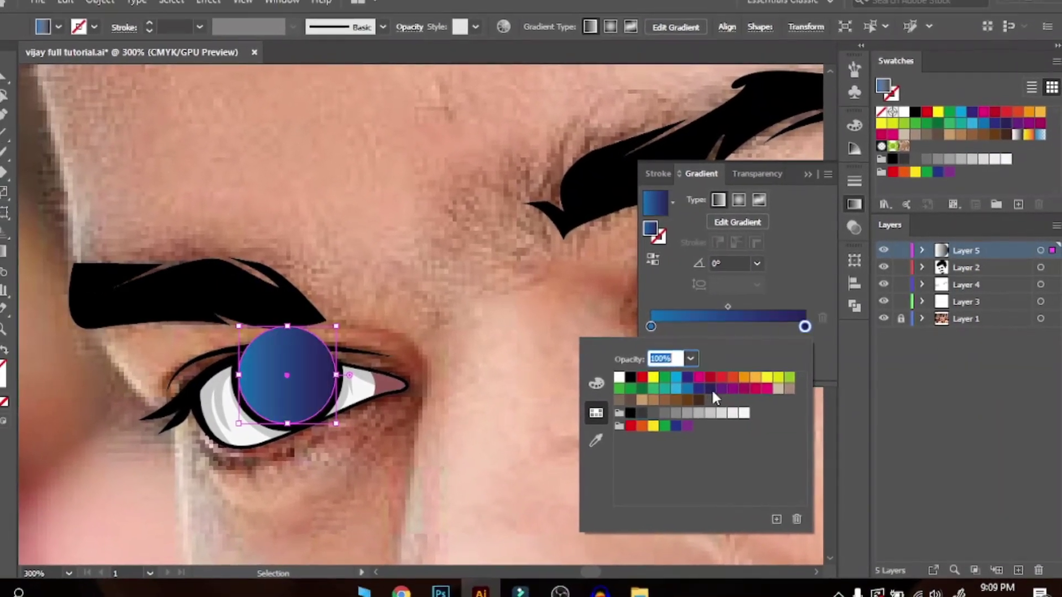
pyautogui.click(675, 398)
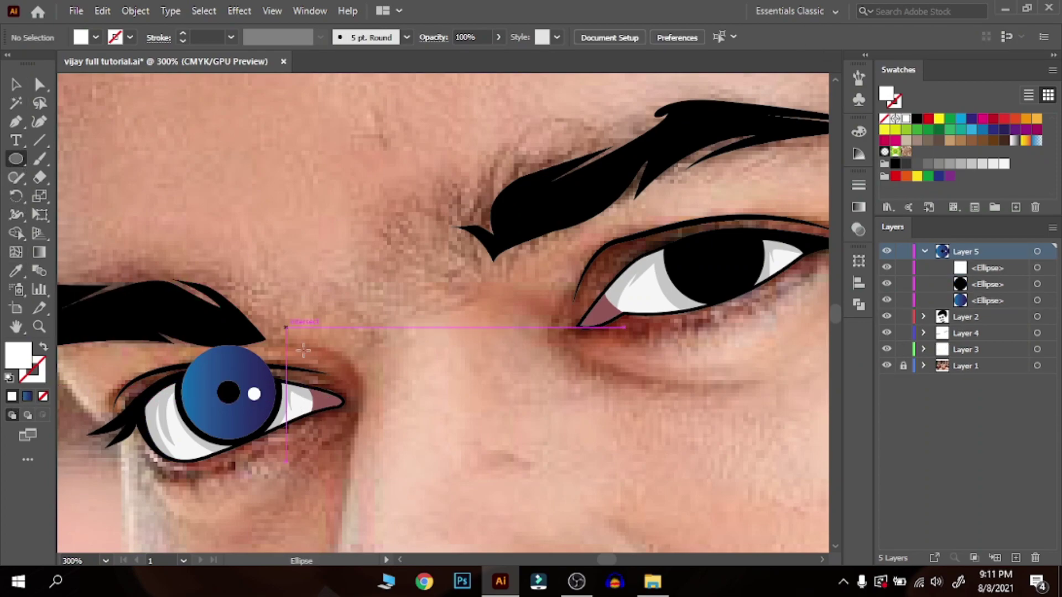
# - Draw a second, smaller white highlight circle below the first on the blue iris, and group all the circles on Layer 5
pyautogui.moveTo(253, 411); pyautogui.dragTo(253, 413)
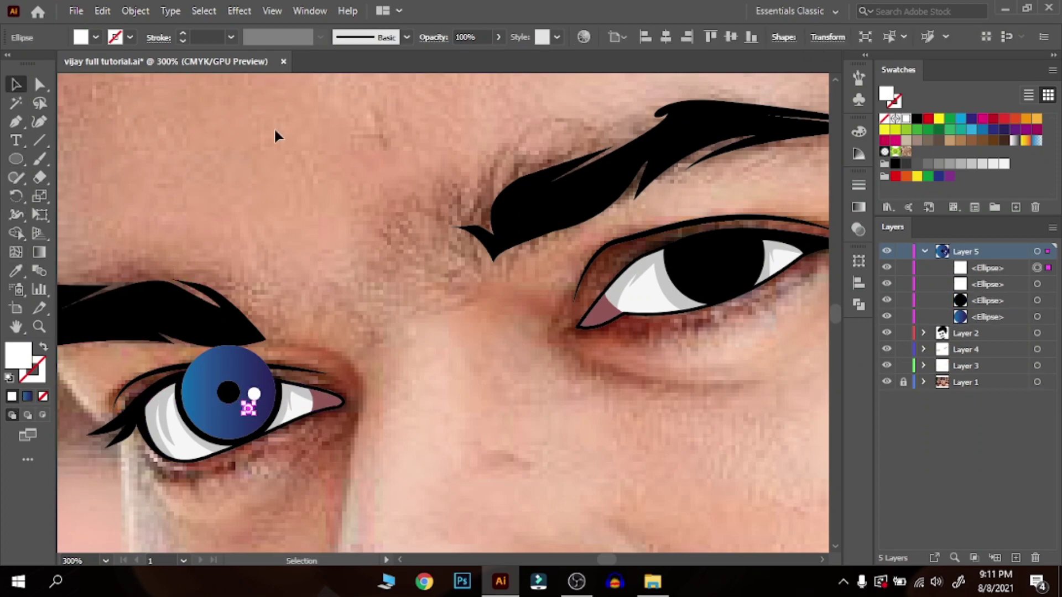
pyautogui.moveTo(325, 291); pyautogui.dragTo(399, 242)
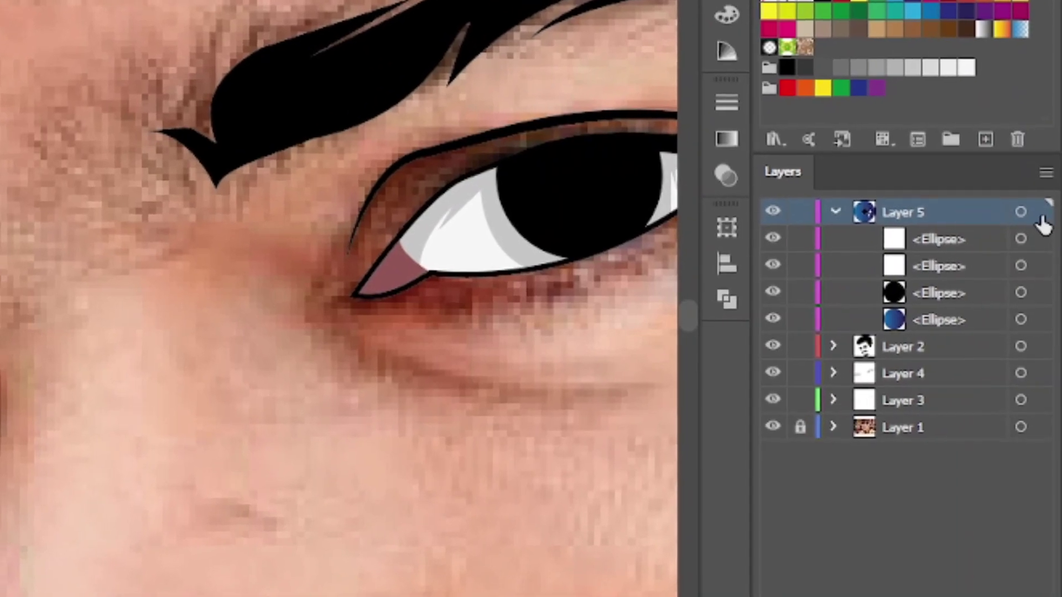
pyautogui.click(1043, 227)
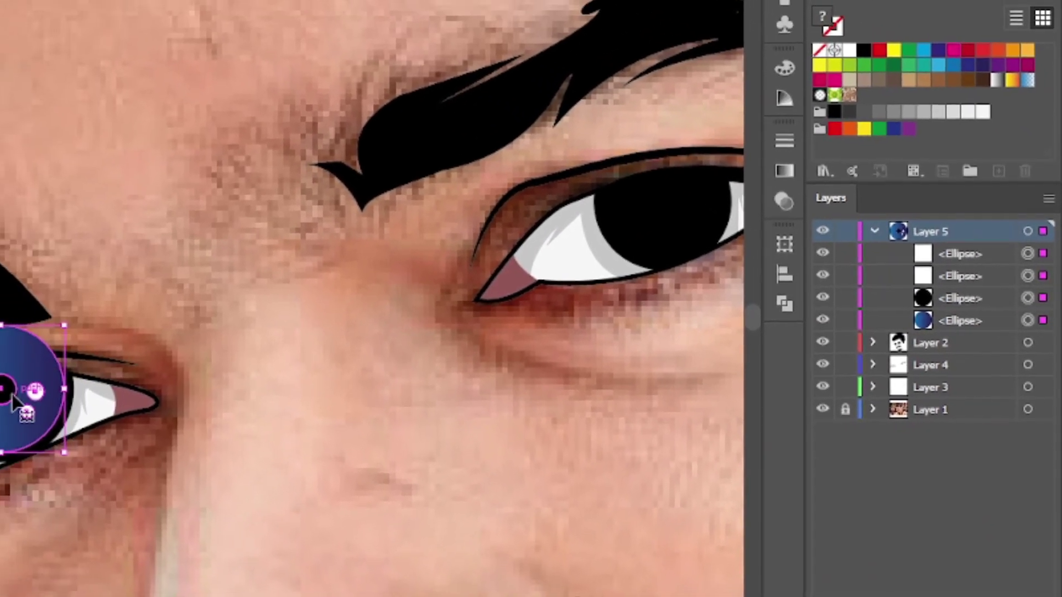
pyautogui.rightClick(13, 398)
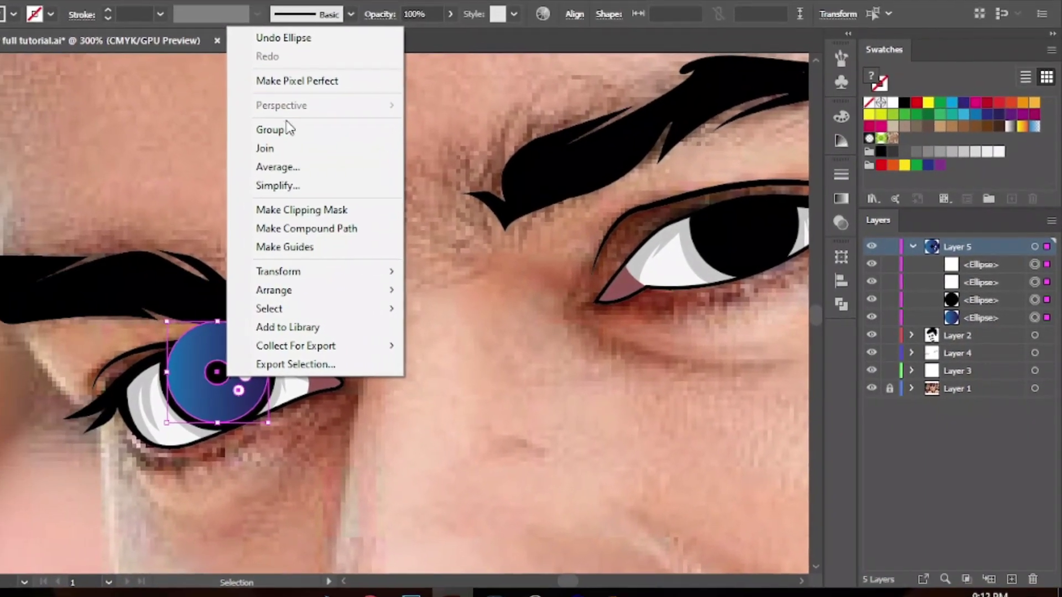
pyautogui.click(83, 83)
# - Duplicate the blue iris group within Layer 5, move the copy onto the right-hand iris and deselect it
pyautogui.press('space')
pyautogui.moveTo(493, 362); pyautogui.dragTo(407, 369)
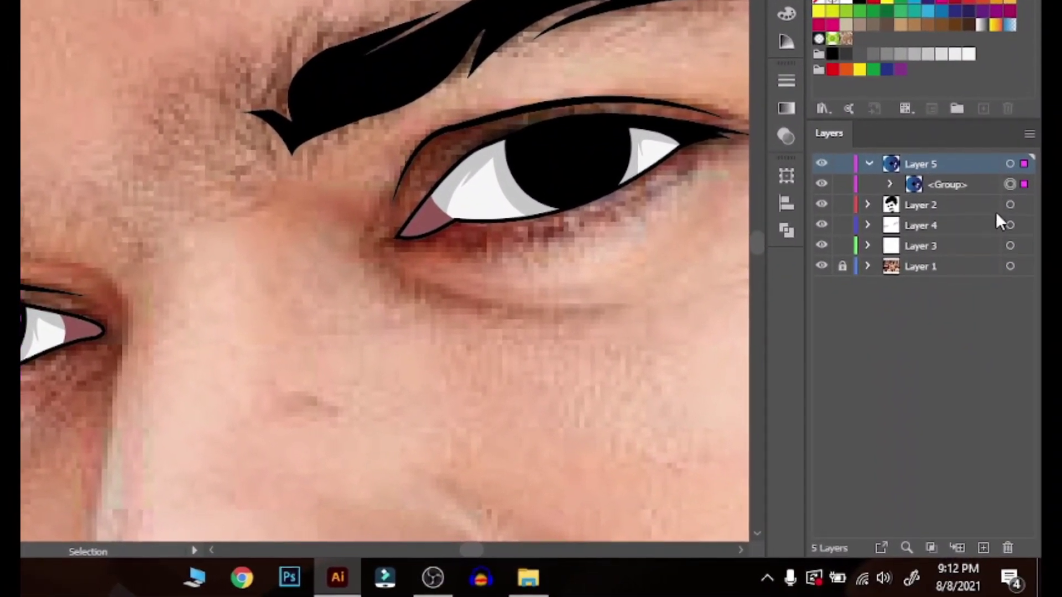
pyautogui.moveTo(998, 220); pyautogui.dragTo(968, 544)
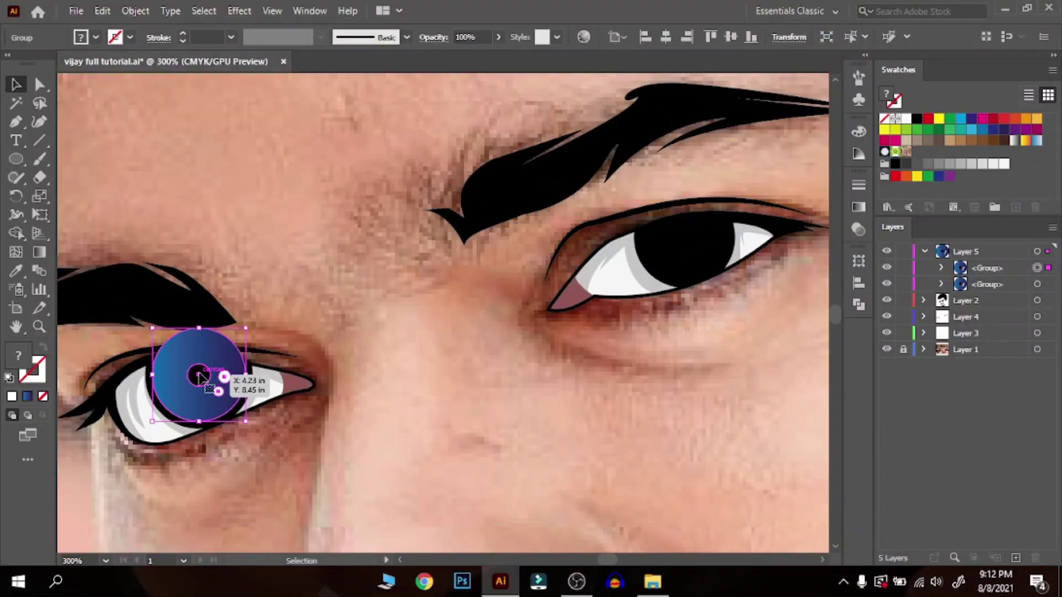
pyautogui.moveTo(199, 375); pyautogui.dragTo(685, 234)
pyautogui.click(721, 337)
pyautogui.press('space')
pyautogui.moveTo(721, 337); pyautogui.dragTo(761, 322)
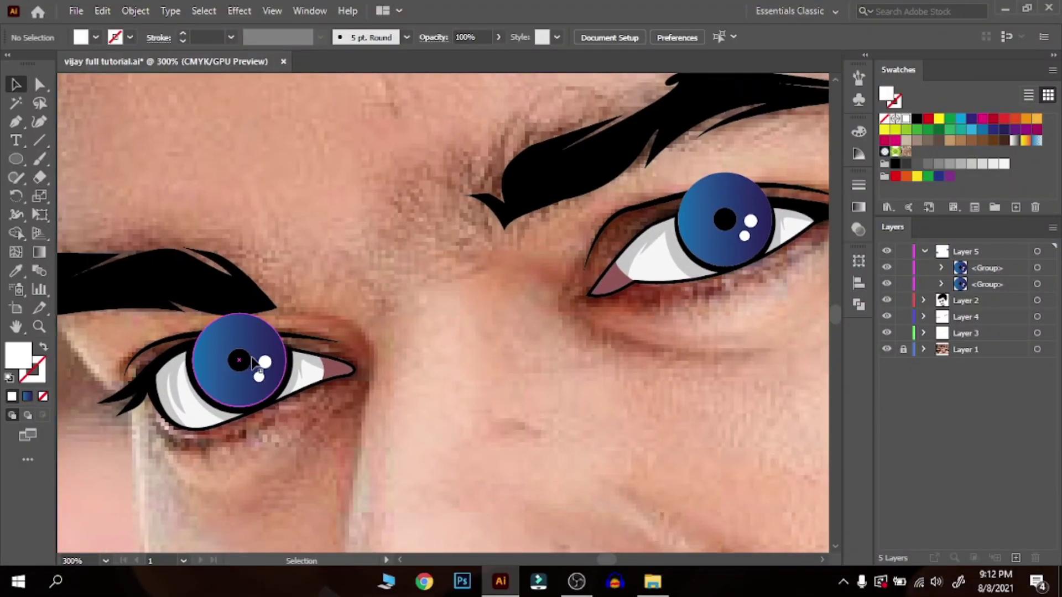
# - Trim the left-hand blue iris to the eye outline with Shape Builder, removing the part above the upper lid
pyautogui.click(262, 366)
pyautogui.keyDown('shift'); pyautogui.click(221, 425); pyautogui.keyUp('shift')
pyautogui.hotkey('shift', 'm')
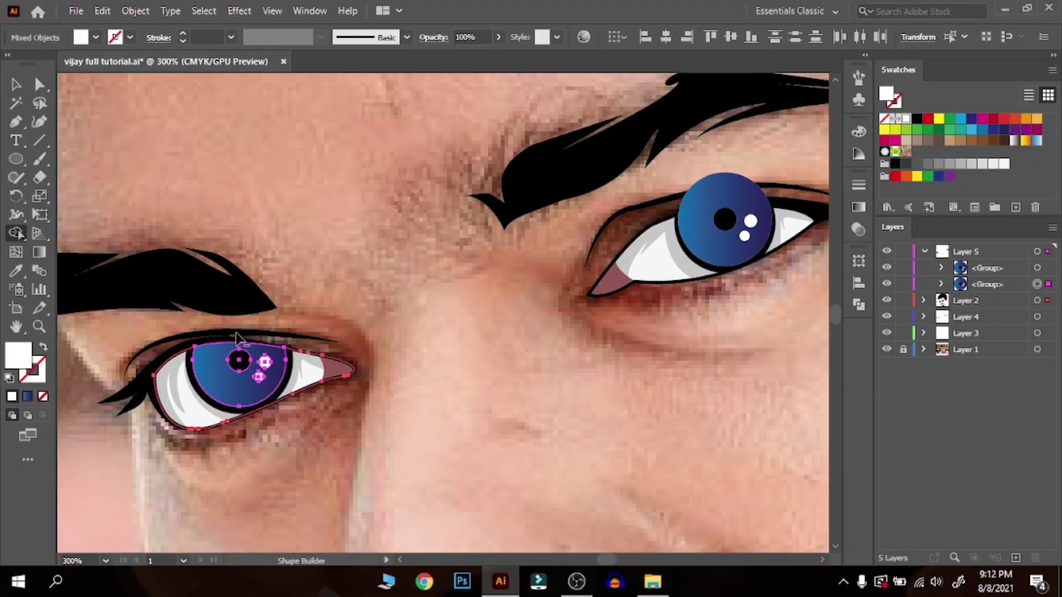
# - Finish trimming the left-hand iris and trim the right-hand iris to its eye outline with Shape Builder, removing the part above the upper lid
pyautogui.keyDown('alt'); pyautogui.click(236, 334); pyautogui.keyUp('alt')
pyautogui.press('v')
pyautogui.click(387, 199)
pyautogui.press('space')
pyautogui.moveTo(389, 201); pyautogui.dragTo(343, 178)
pyautogui.click(712, 222)
pyautogui.keyDown('shift'); pyautogui.click(634, 258); pyautogui.keyUp('shift')
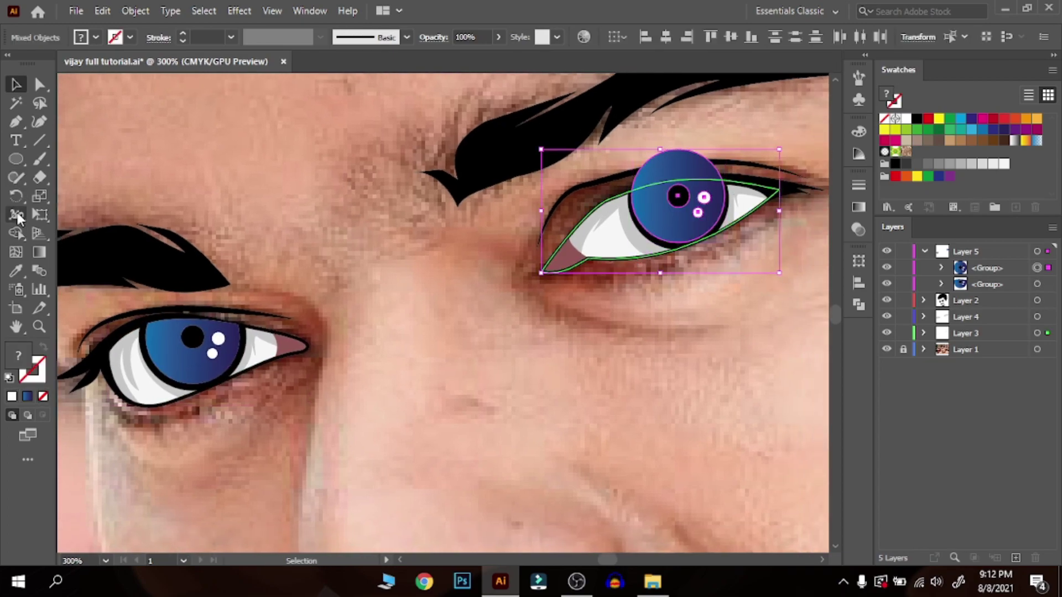
pyautogui.click(15, 234)
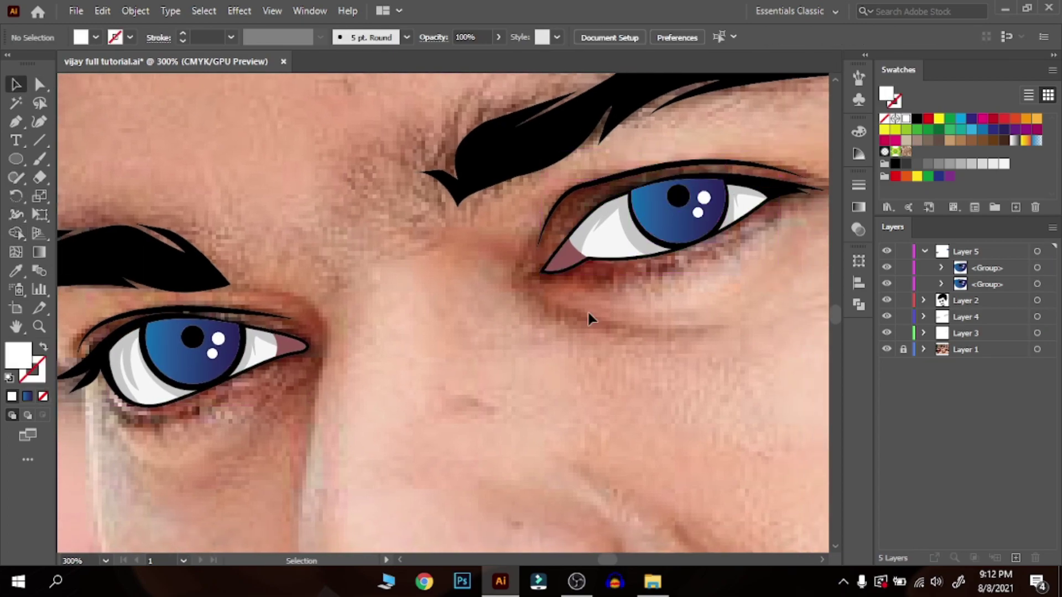
pyautogui.scroll(-5, 587, 310)
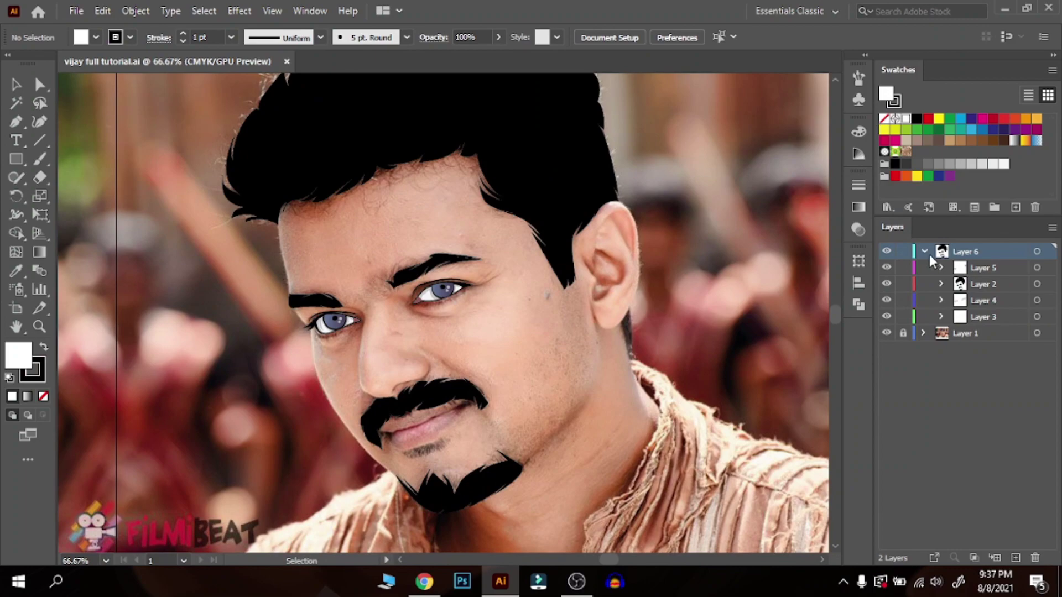
pyautogui.click(924, 251)
pyautogui.click(903, 251)
pyautogui.click(955, 268)
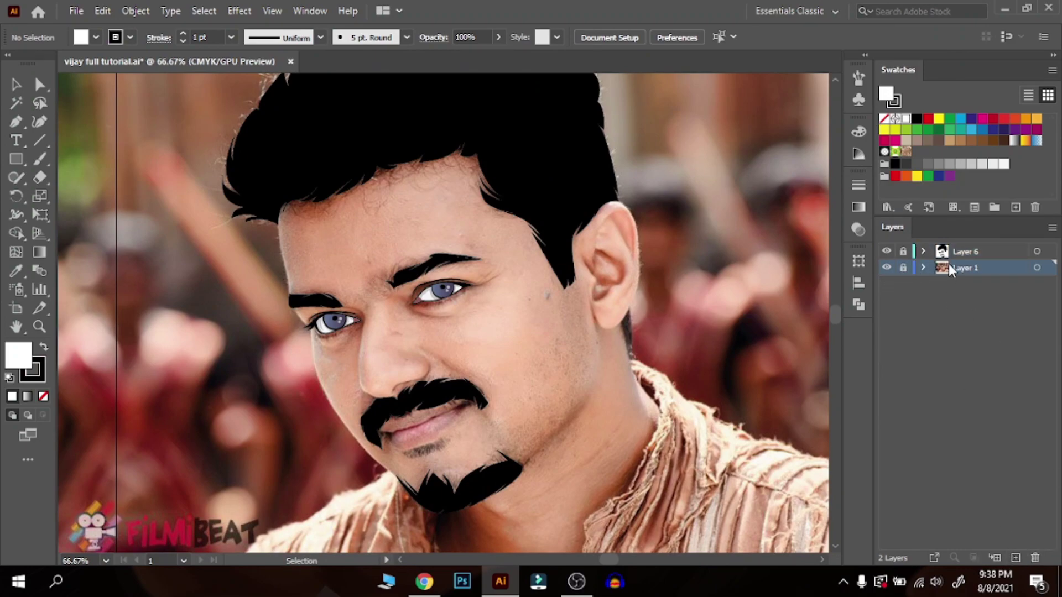
pyautogui.click(904, 252)
pyautogui.click(925, 250)
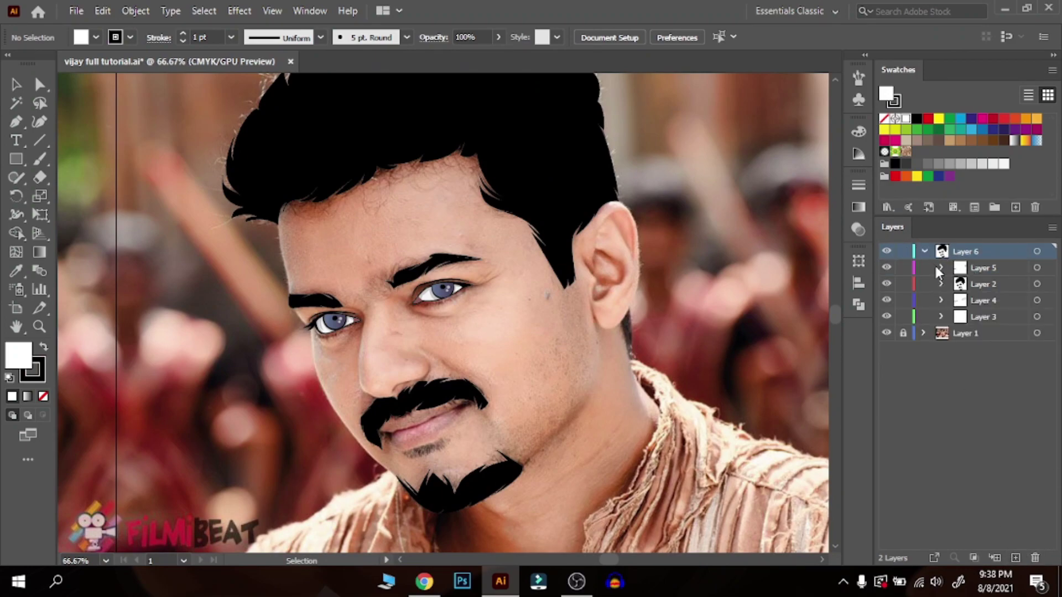
# - On Layer 2, trace the nose contour with the Pen tool from the moustache up the bridge to the inner eye, unfilled with a 1 pt black stroke
pyautogui.click(963, 286)
pyautogui.hotkey('ctrl', '=')
pyautogui.hotkey('ctrl', '=')
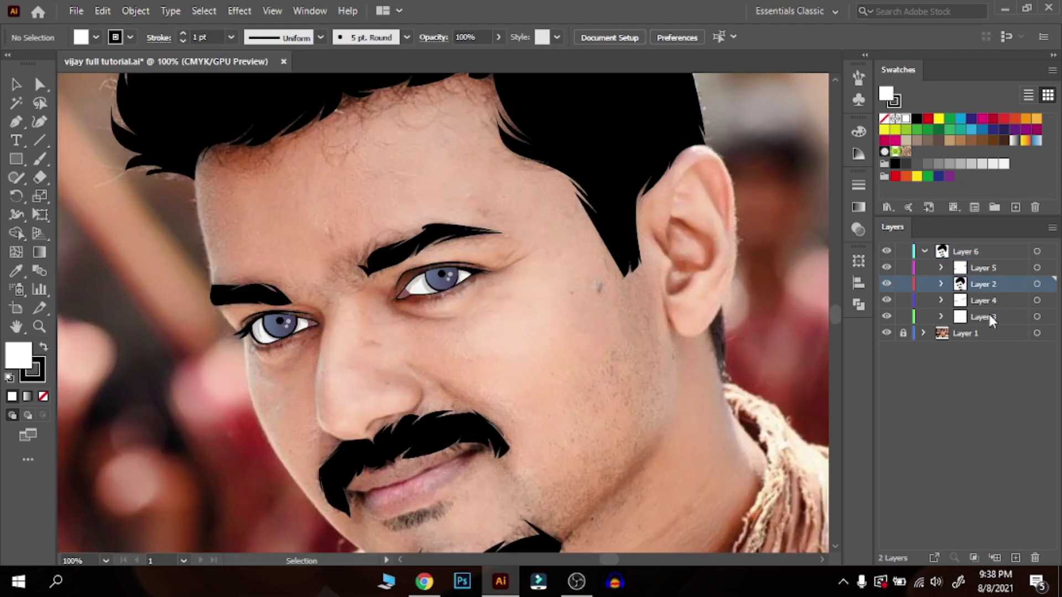
pyautogui.moveTo(530, 326); pyautogui.dragTo(631, 306)
pyautogui.click(16, 122)
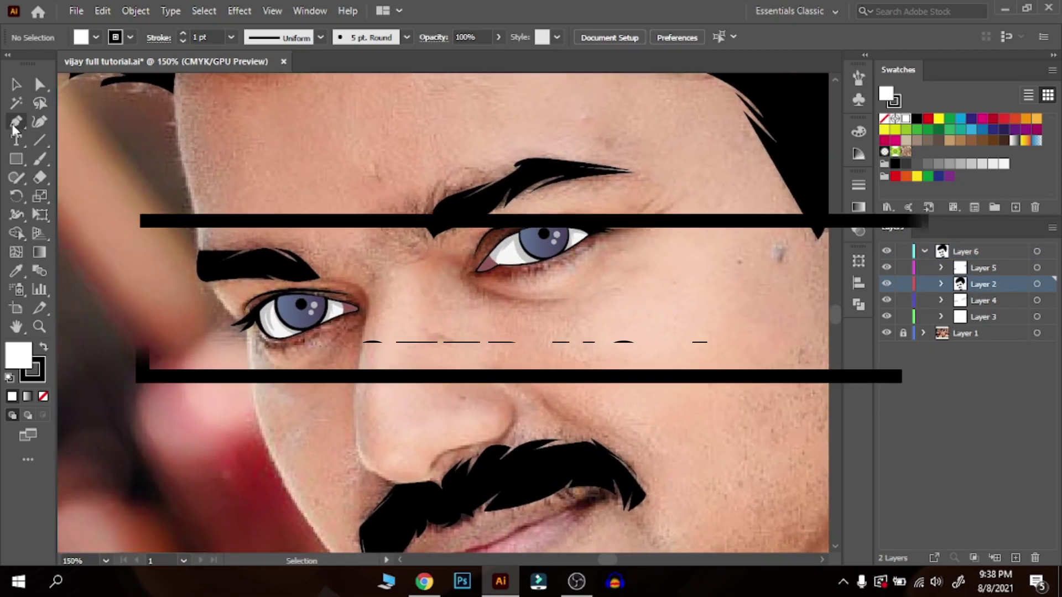
pyautogui.click(43, 396)
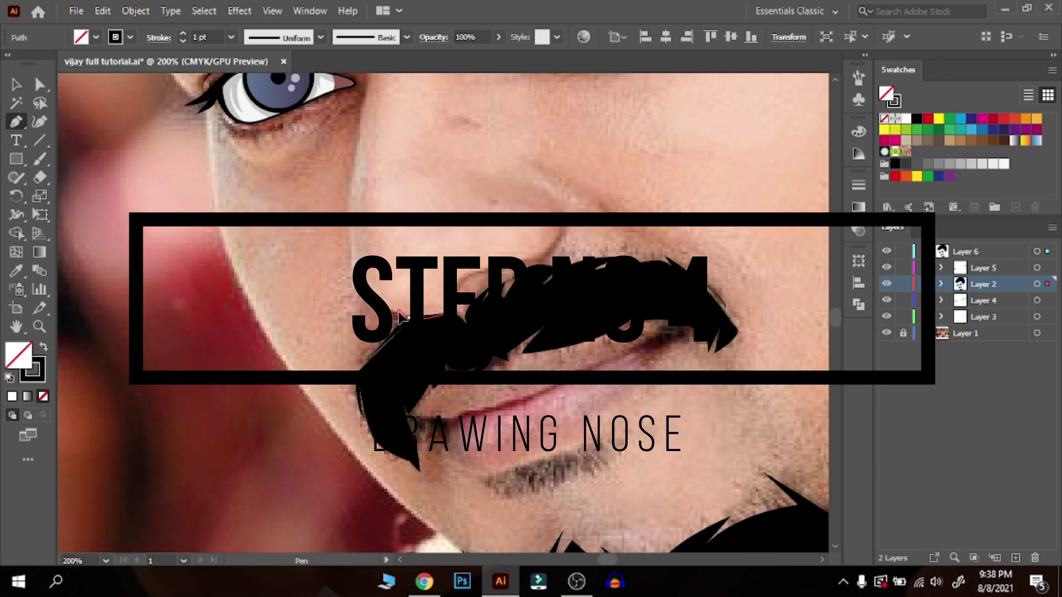
pyautogui.moveTo(407, 317); pyautogui.dragTo(399, 315)
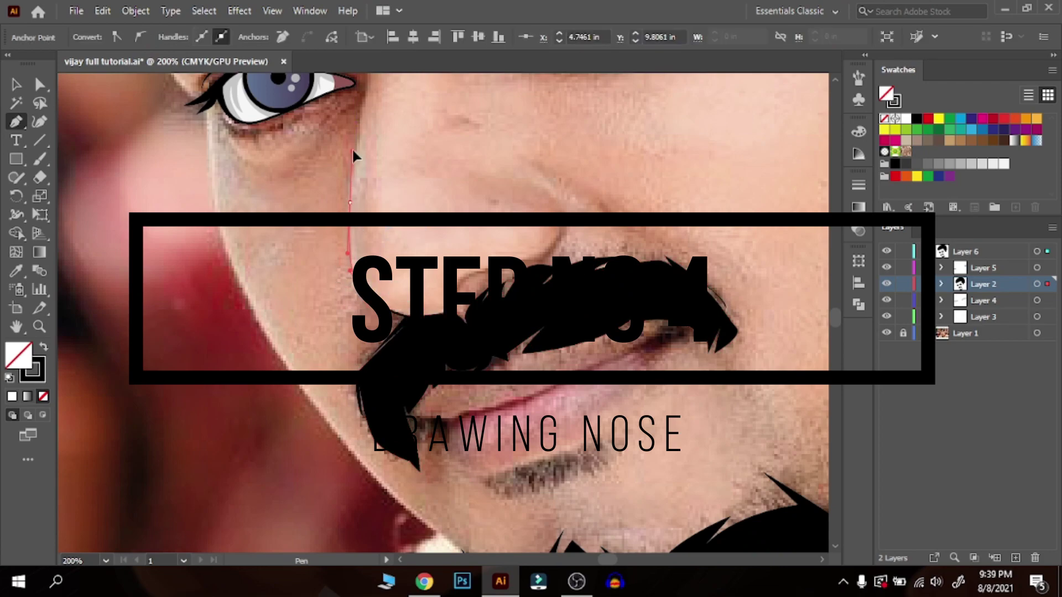
pyautogui.moveTo(353, 150); pyautogui.dragTo(355, 150)
pyautogui.moveTo(357, 132); pyautogui.dragTo(365, 243)
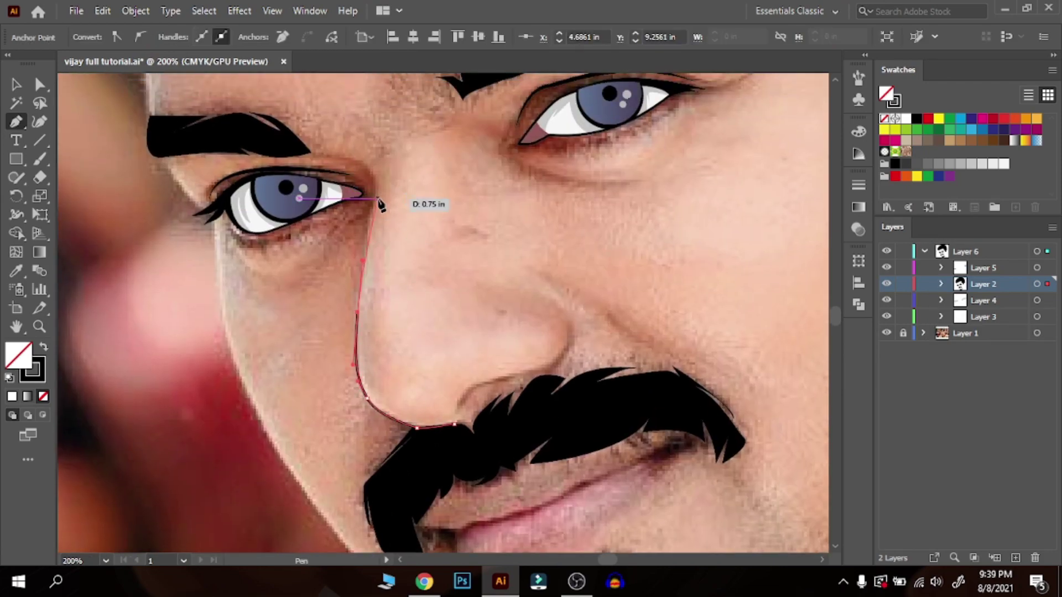
pyautogui.moveTo(311, 158); pyautogui.dragTo(281, 161)
# - Apply the width profile tapered at both ends to the nose contour and deselect it
pyautogui.press('v')
pyautogui.click(406, 221)
pyautogui.click(374, 209)
pyautogui.click(320, 37)
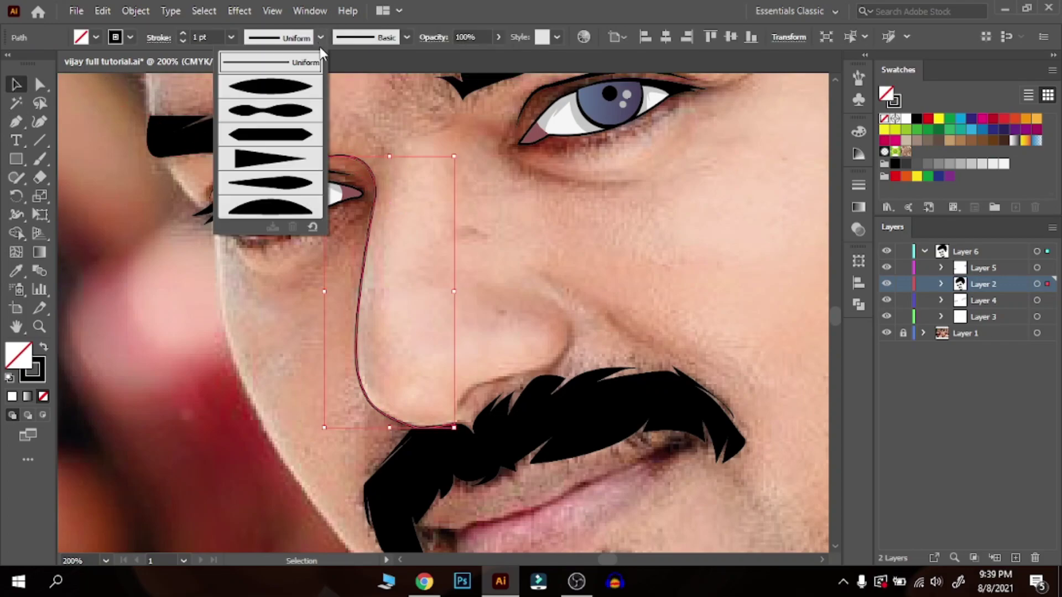
pyautogui.click(272, 84)
pyautogui.click(459, 310)
# - Trace the outer curve of the right-hand nostril wing with the Pen tool
pyautogui.press('space')
pyautogui.moveTo(466, 324); pyautogui.dragTo(429, 284)
pyautogui.click(16, 121)
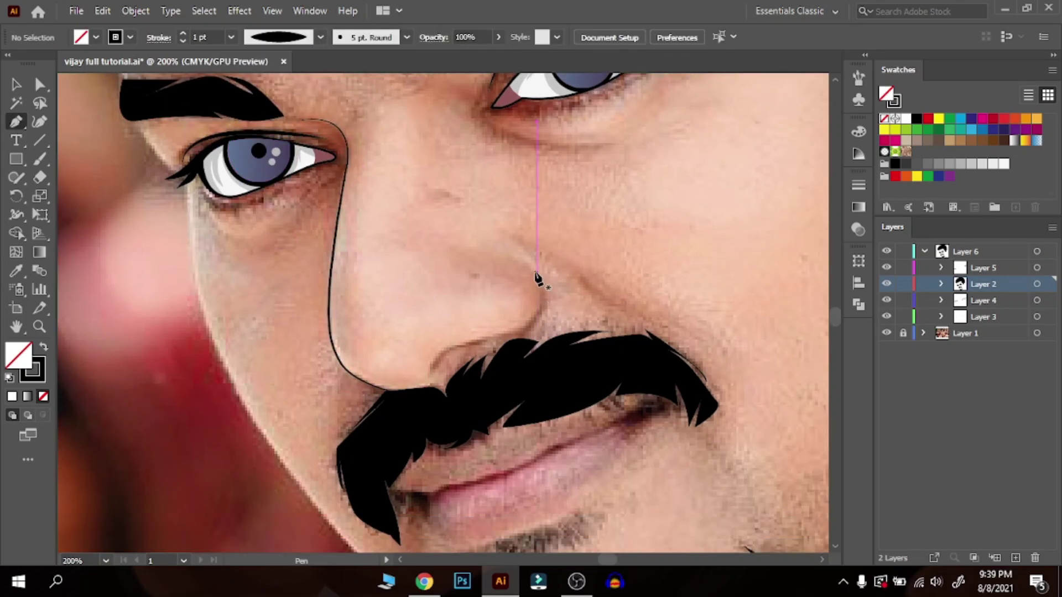
pyautogui.click(526, 264)
pyautogui.moveTo(529, 330); pyautogui.dragTo(487, 356)
pyautogui.click(15, 84)
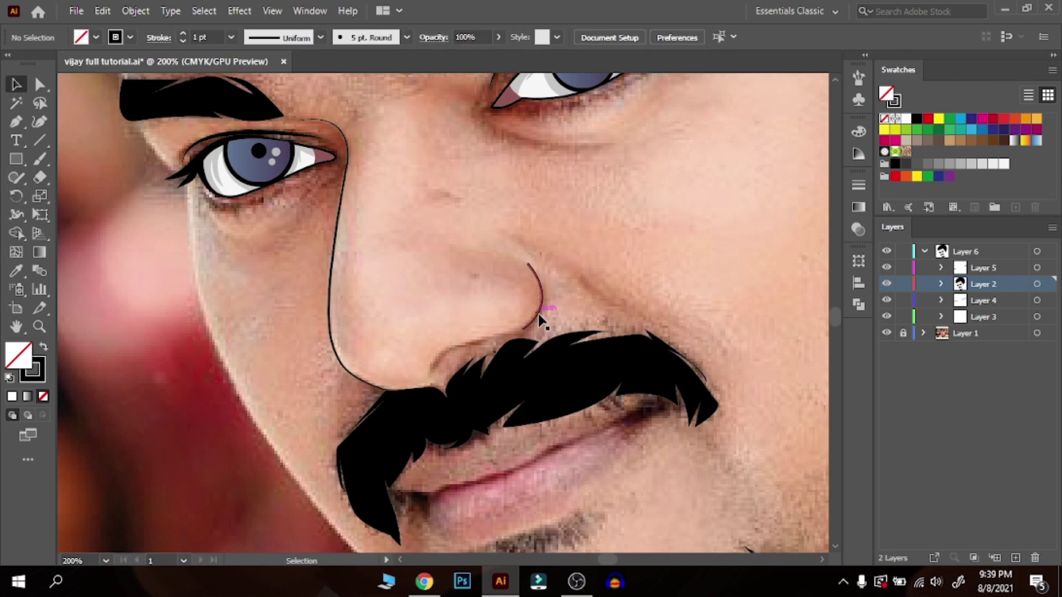
# - Give the nostril wing curve a 2 pt stroke with the width profile tapered at both ends
pyautogui.click(231, 37)
pyautogui.click(249, 122)
pyautogui.click(320, 37)
pyautogui.click(271, 83)
pyautogui.click(575, 145)
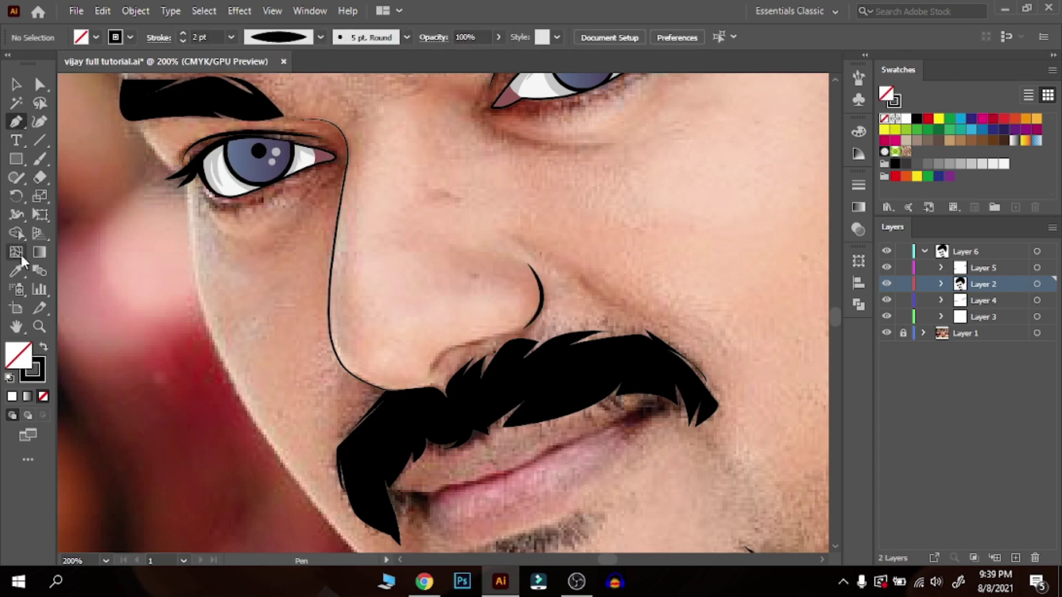
# - Draw a thin curved nostril shape above the moustache with the Pen tool, filled black without a stroke
pyautogui.click(43, 347)
pyautogui.hotkey('ctrl', '+')
pyautogui.click(423, 397)
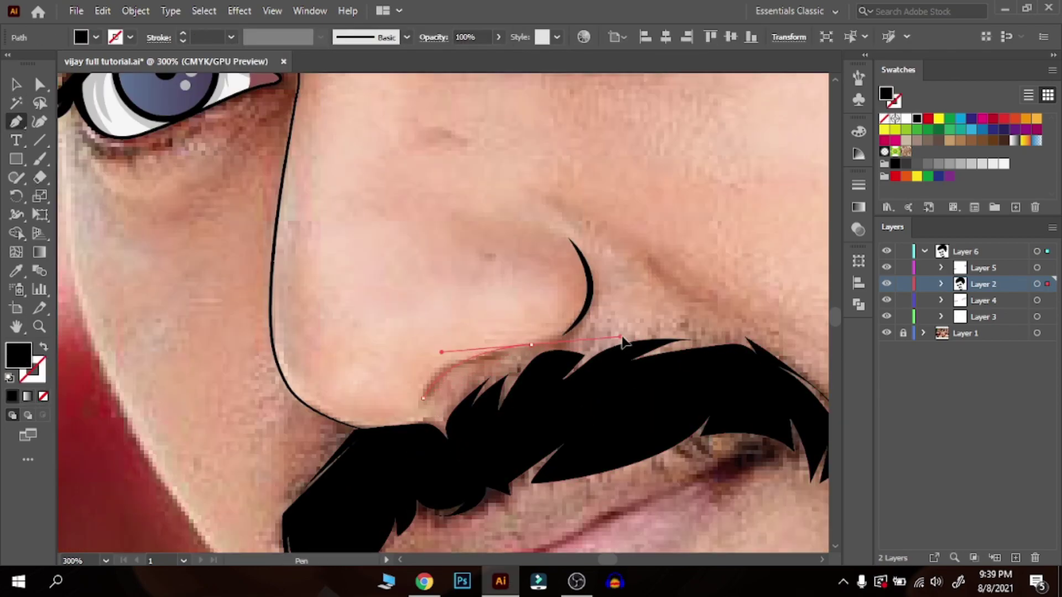
pyautogui.moveTo(537, 344); pyautogui.dragTo(460, 362)
pyautogui.click(44, 396)
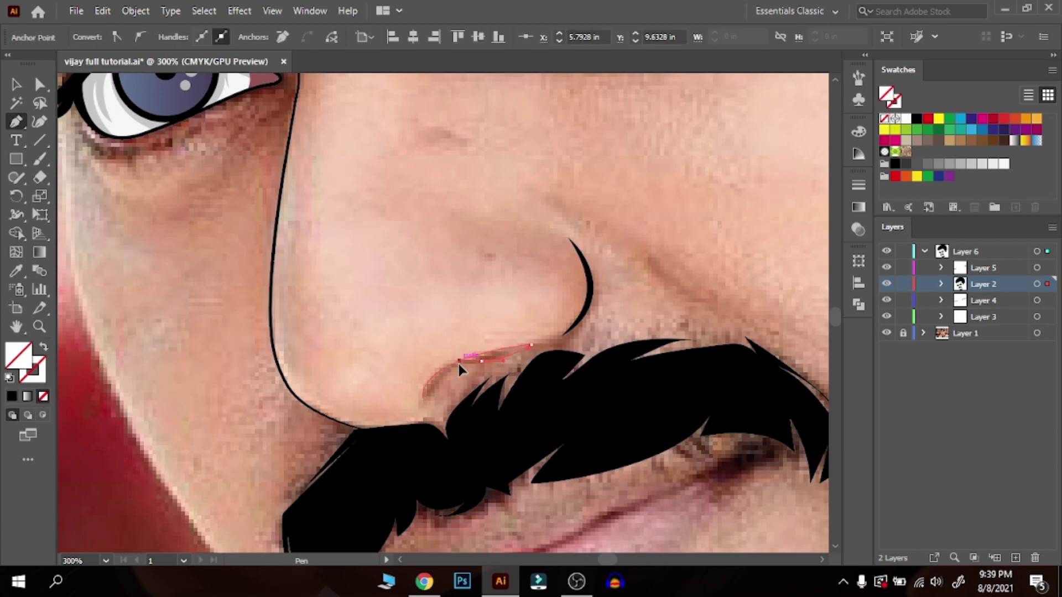
pyautogui.click(12, 397)
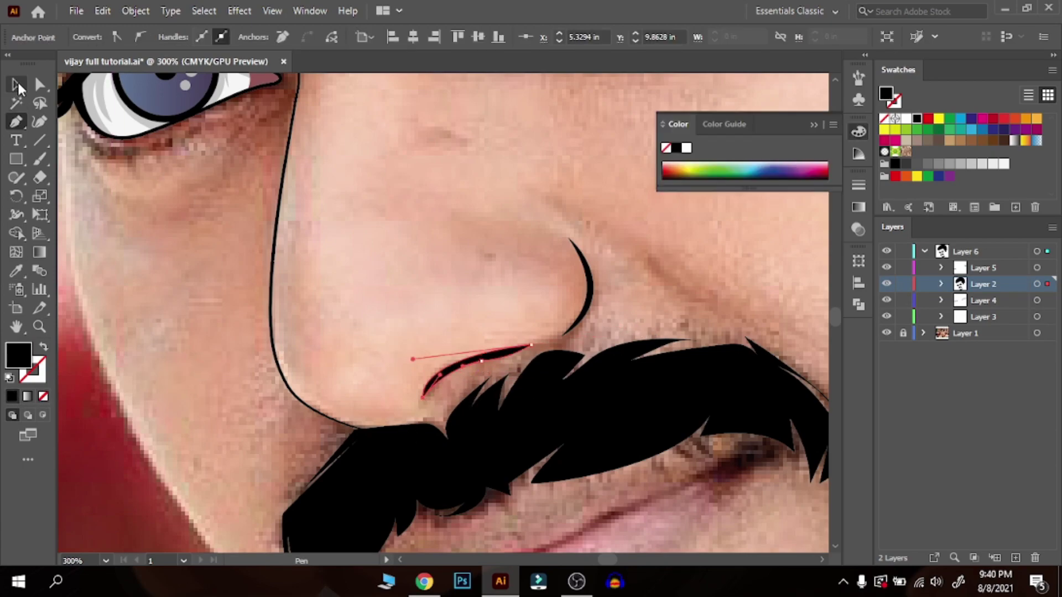
pyautogui.click(17, 85)
pyautogui.click(463, 205)
# - Collapse Layer 6 and toggle the Layer 1 photo's visibility to review the nose linework
pyautogui.hotkey('ctrl', '-')
pyautogui.hotkey('ctrl', '-')
pyautogui.hotkey('ctrl', '-')
pyautogui.click(815, 126)
pyautogui.click(923, 251)
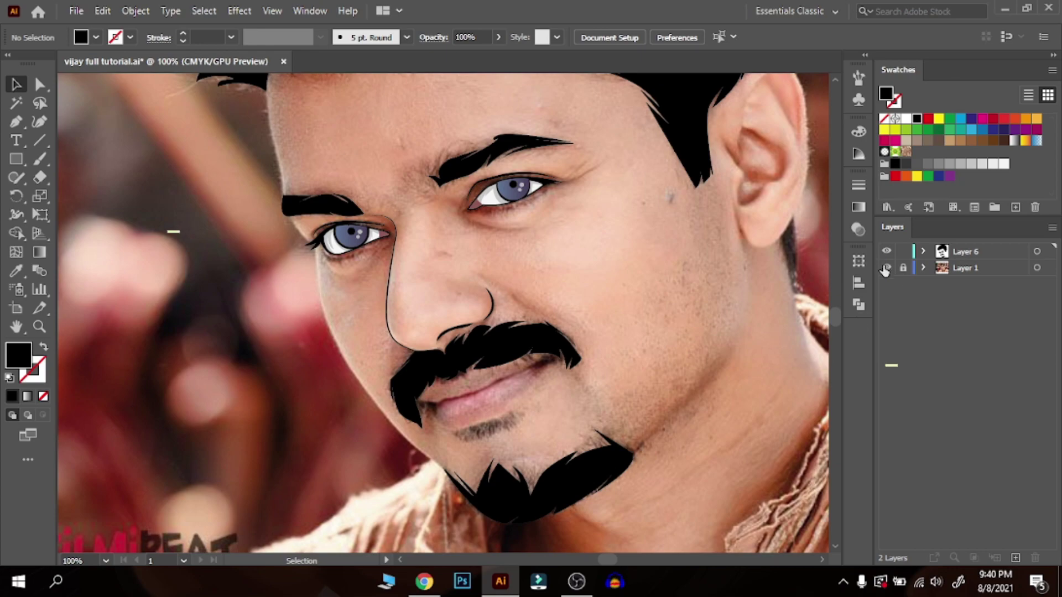
pyautogui.click(886, 268)
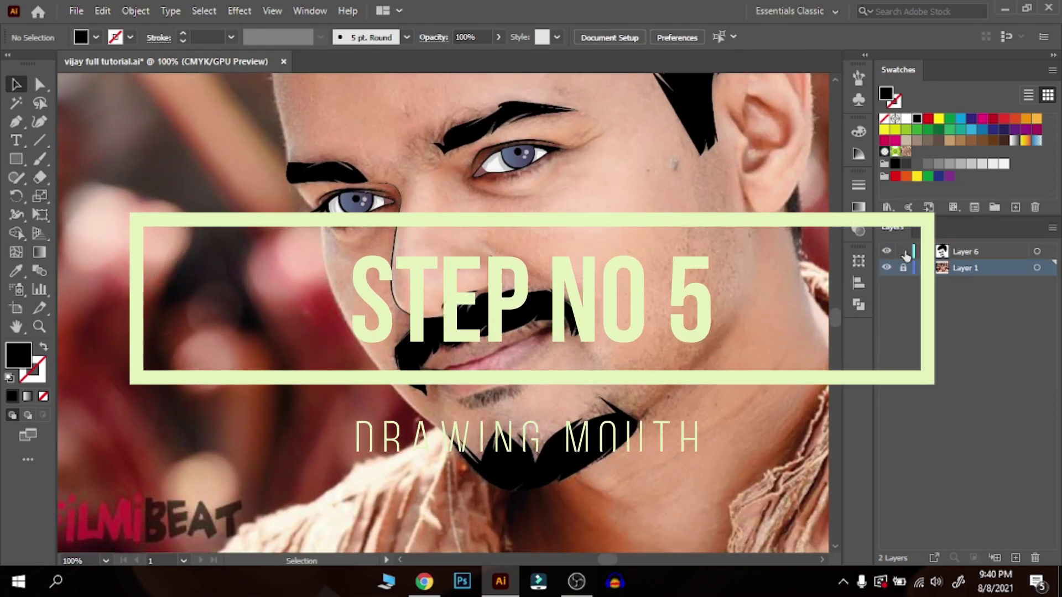
# - On Layer 2, trace a closed outline around both lips with the Pen tool, following the photo from corner to corner
pyautogui.click(923, 252)
pyautogui.click(952, 287)
pyautogui.hotkey('ctrl', '+')
pyautogui.hotkey('ctrl', '+')
pyautogui.hotkey('ctrl', '+')
pyautogui.moveTo(806, 293); pyautogui.dragTo(741, 224)
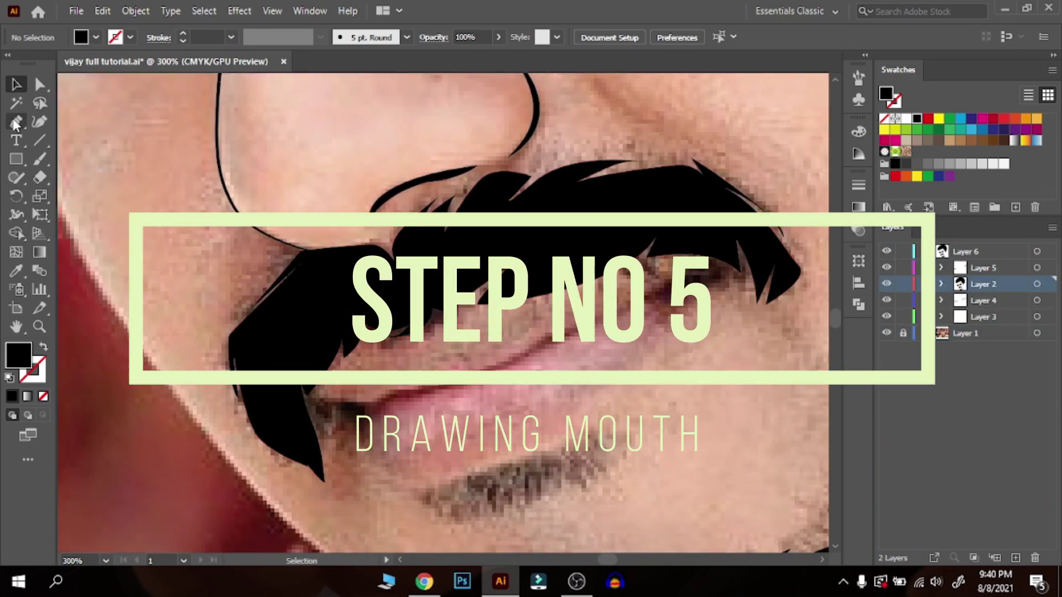
pyautogui.click(412, 477)
pyautogui.moveTo(369, 440)
pyautogui.mouseDown()
pyautogui.moveTo(365, 411)
pyautogui.moveTo(379, 427)
pyautogui.mouseUp()
pyautogui.click(319, 400)
pyautogui.moveTo(458, 331); pyautogui.dragTo(509, 285)
pyautogui.moveTo(713, 264); pyautogui.dragTo(794, 252)
pyautogui.moveTo(414, 476); pyautogui.dragTo(371, 477)
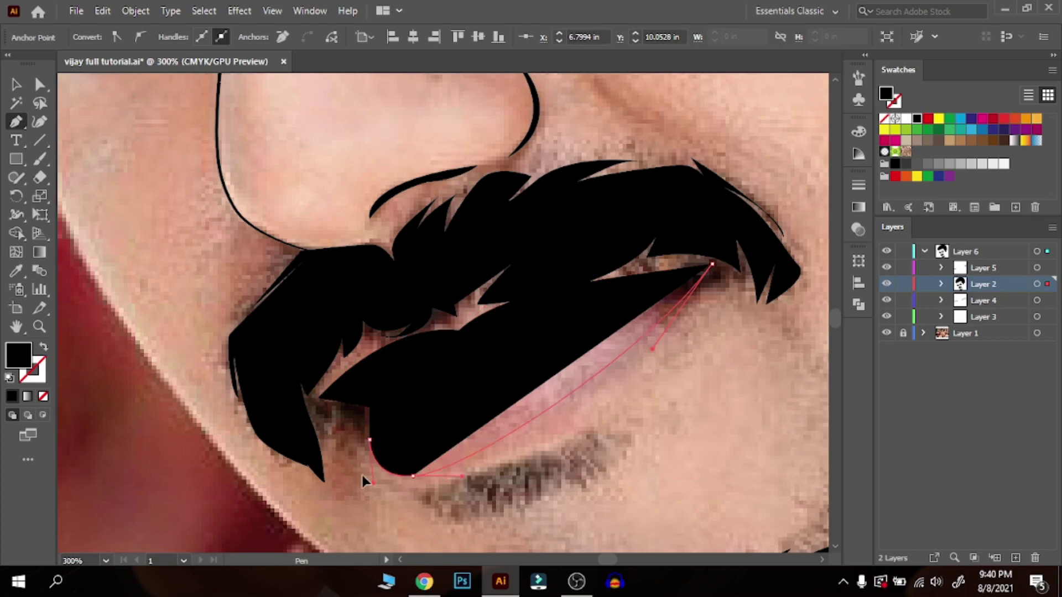
pyautogui.moveTo(264, 482); pyautogui.dragTo(264, 481)
# - Remove the fill from the lip outline and give it a black stroke
pyautogui.click(45, 396)
pyautogui.press('v')
pyautogui.click(595, 405)
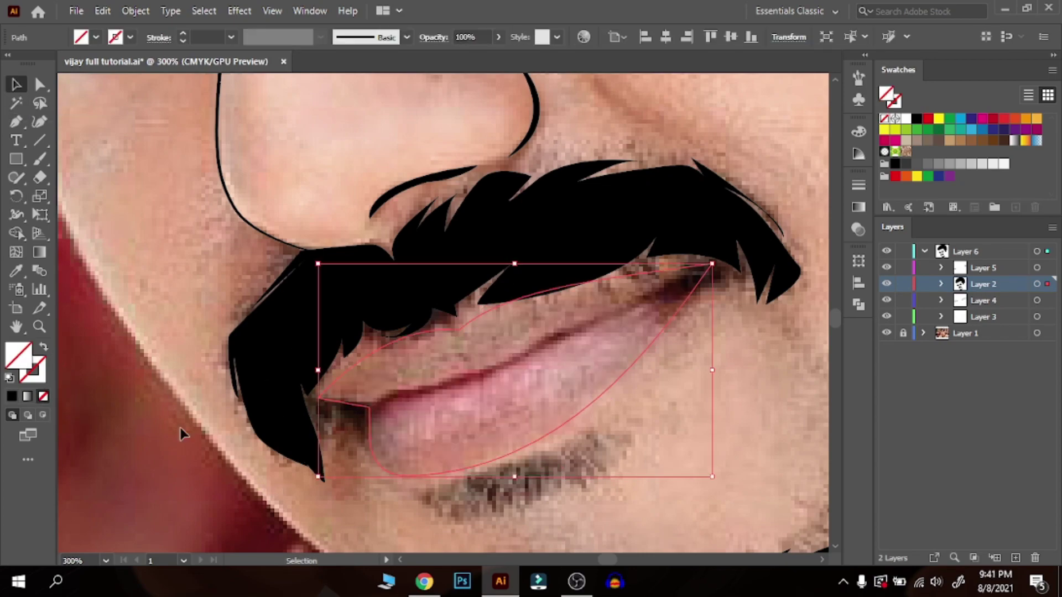
pyautogui.click(42, 376)
pyautogui.click(14, 398)
pyautogui.click(769, 105)
pyautogui.click(769, 105)
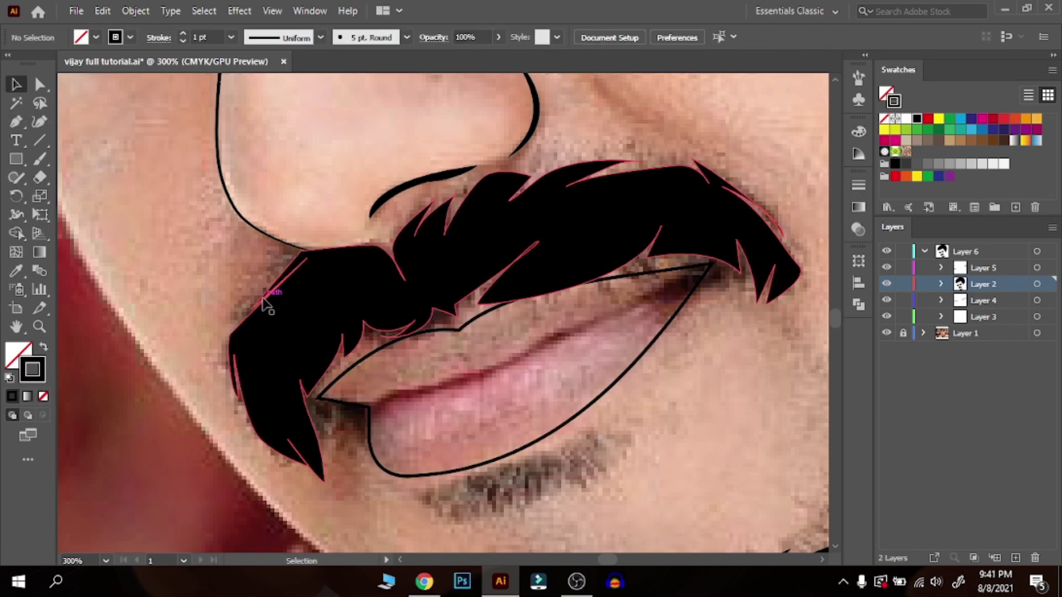
# - Draw a small closed shadow shape at the left-hand mouth corner and fill it black without a stroke
pyautogui.moveTo(372, 459); pyautogui.dragTo(330, 408)
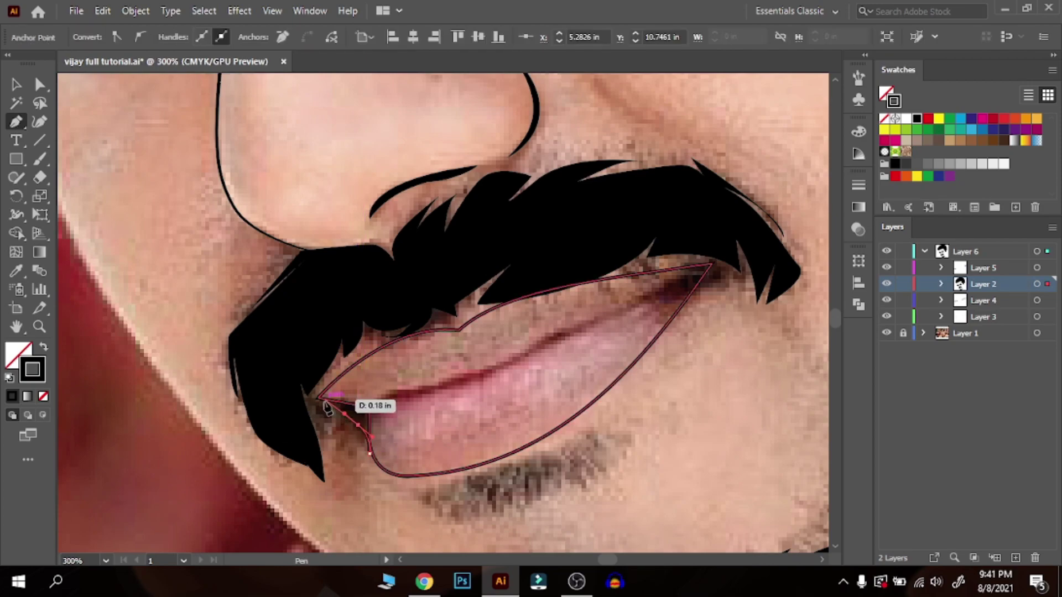
pyautogui.click(371, 459)
pyautogui.click(44, 347)
pyautogui.press('v')
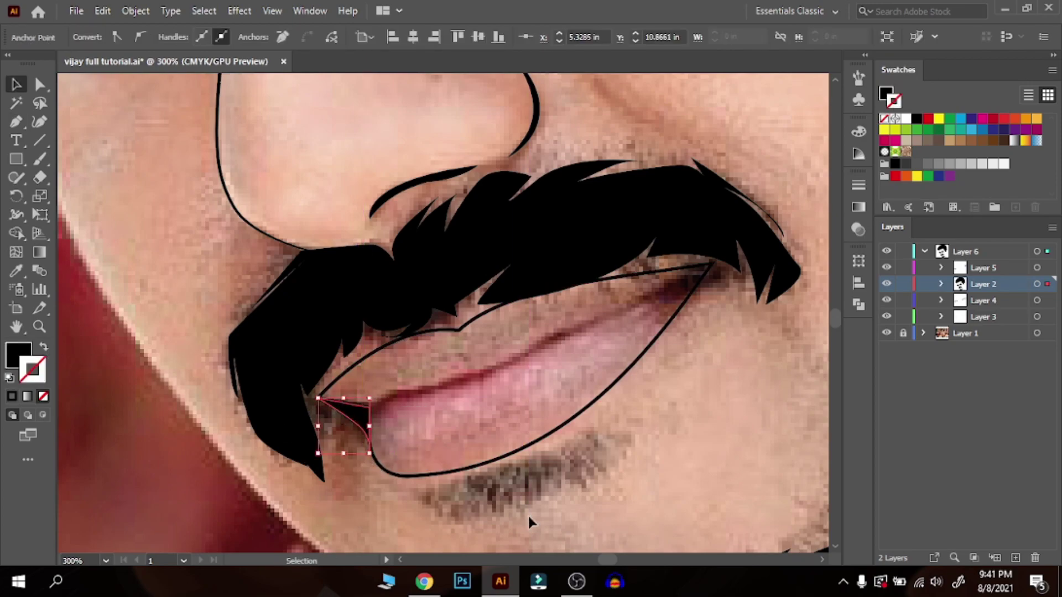
pyautogui.click(528, 513)
# - Trace the lower edge of the parting line between the lips from the left-hand mouth corner to the right-hand corner
pyautogui.hotkey('ctrl', '+')
pyautogui.click(43, 345)
pyautogui.press('p')
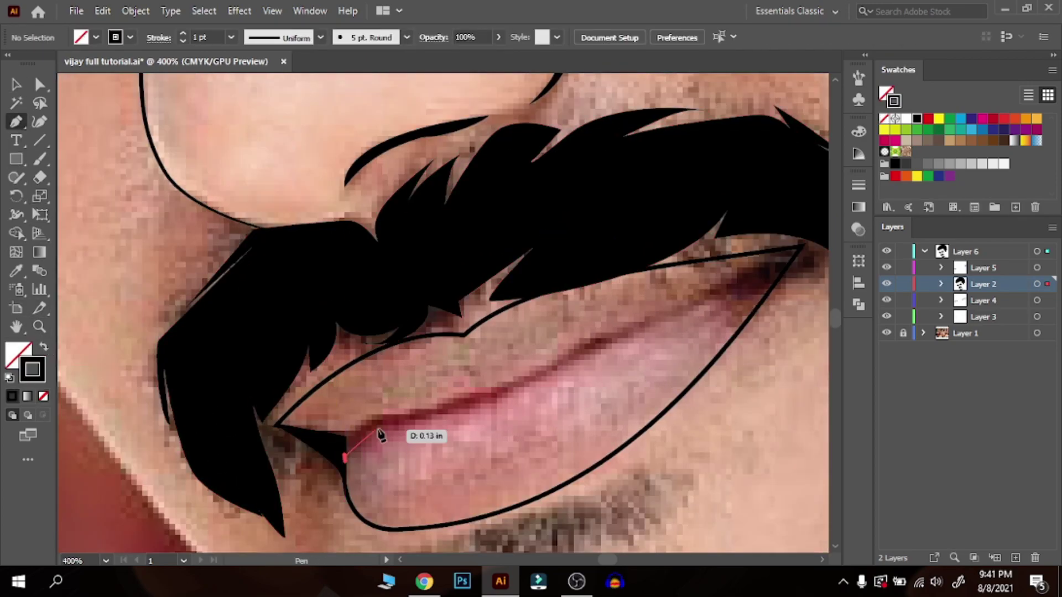
pyautogui.moveTo(388, 426); pyautogui.dragTo(413, 425)
pyautogui.moveTo(489, 404); pyautogui.dragTo(528, 386)
pyautogui.click(621, 339)
pyautogui.click(742, 287)
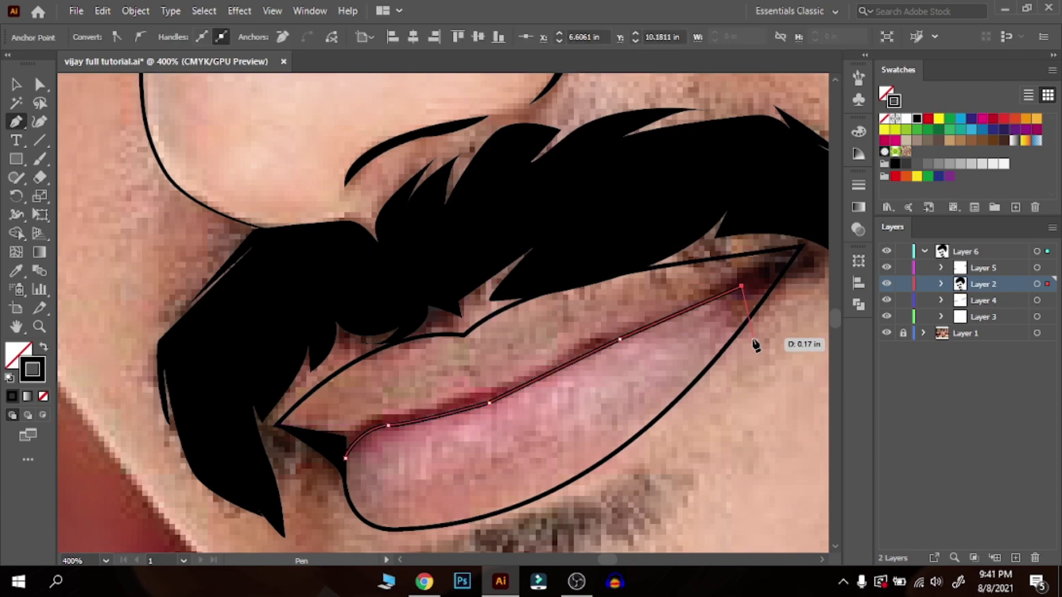
pyautogui.click(769, 293)
pyautogui.press('Escape')
pyautogui.click(769, 293)
pyautogui.click(802, 246)
pyautogui.click(803, 248)
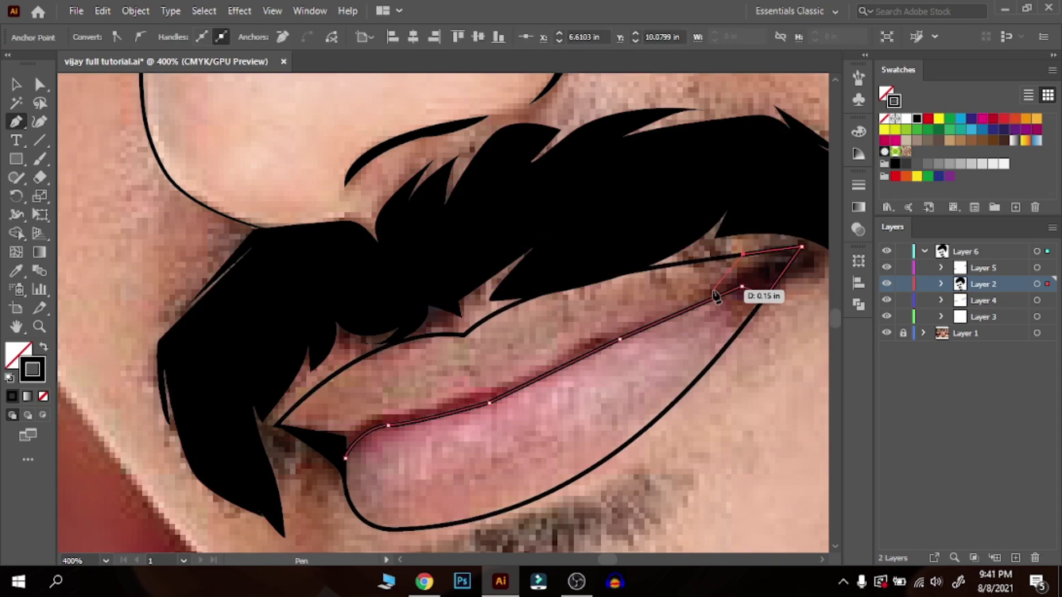
# - Close the lip parting shape along its upper edge, fill it black without a stroke and deselect it
pyautogui.moveTo(623, 337); pyautogui.dragTo(685, 306)
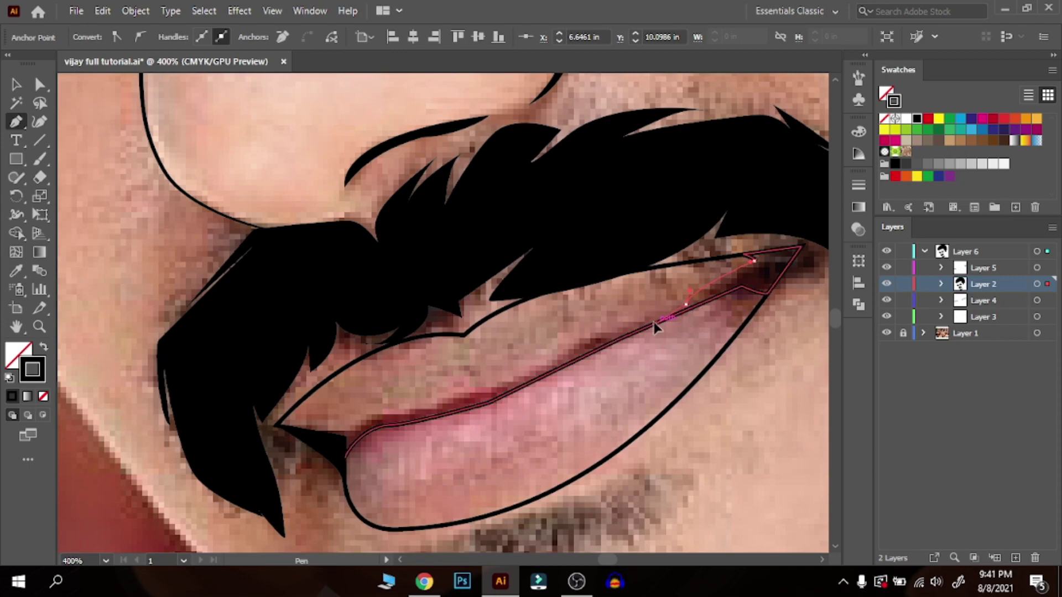
pyautogui.moveTo(561, 367); pyautogui.dragTo(532, 371)
pyautogui.moveTo(444, 408); pyautogui.dragTo(409, 413)
pyautogui.moveTo(346, 460); pyautogui.dragTo(358, 510)
pyautogui.click(44, 347)
pyautogui.click(16, 85)
pyautogui.click(99, 172)
# - Hide the Layer 1 photo to review the portrait linework on its own
pyautogui.hotkey('ctrl', '-')
pyautogui.hotkey('ctrl', '-')
pyautogui.hotkey('ctrl', '-')
pyautogui.hotkey('ctrl', '-')
pyautogui.scroll(2, 693, 292)
pyautogui.click(887, 333)
pyautogui.hotkey('ctrl', '-')
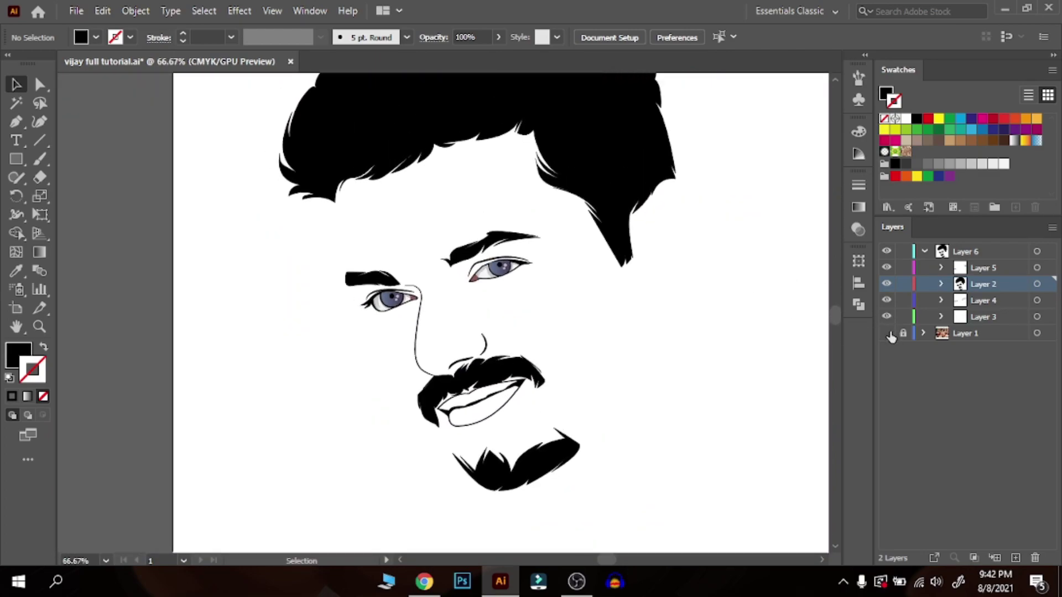
# - Show the Layer 1 photo again and add a new layer between Layer 6 and Layer 1, with Layer 6 locked
pyautogui.click(887, 333)
pyautogui.click(925, 251)
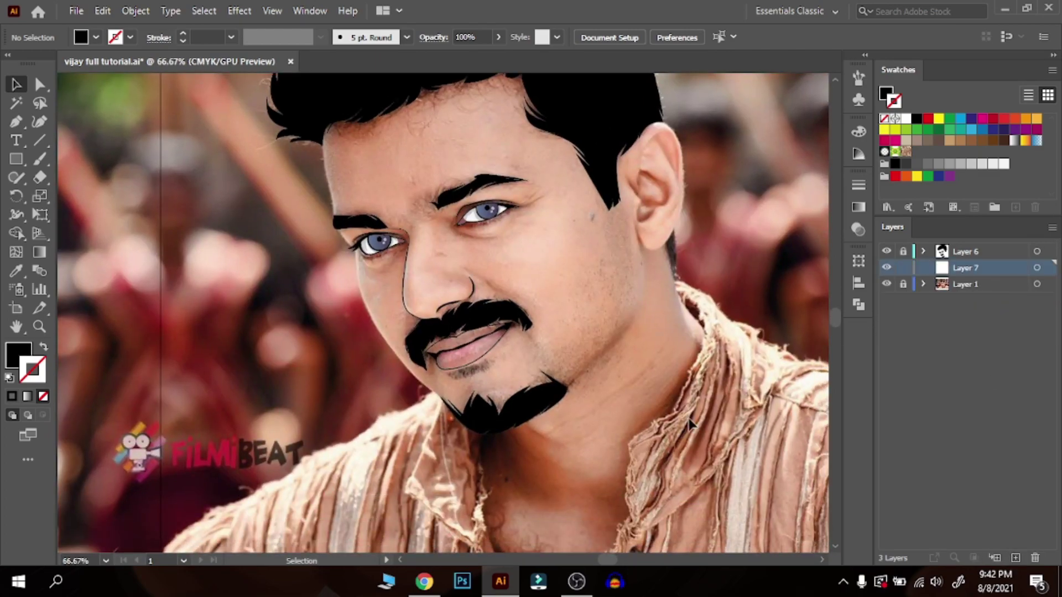
# - Unlock Layer 6 and reshape the lower-lip curve of the mouth outline with Direct Selection, moving its anchors and handles slightly
pyautogui.hotkey('ctrl', '+')
pyautogui.hotkey('ctrl', '+')
pyautogui.hotkey('ctrl', '+')
pyautogui.moveTo(566, 460); pyautogui.dragTo(552, 445)
pyautogui.click(903, 252)
pyautogui.click(535, 438)
pyautogui.click(39, 86)
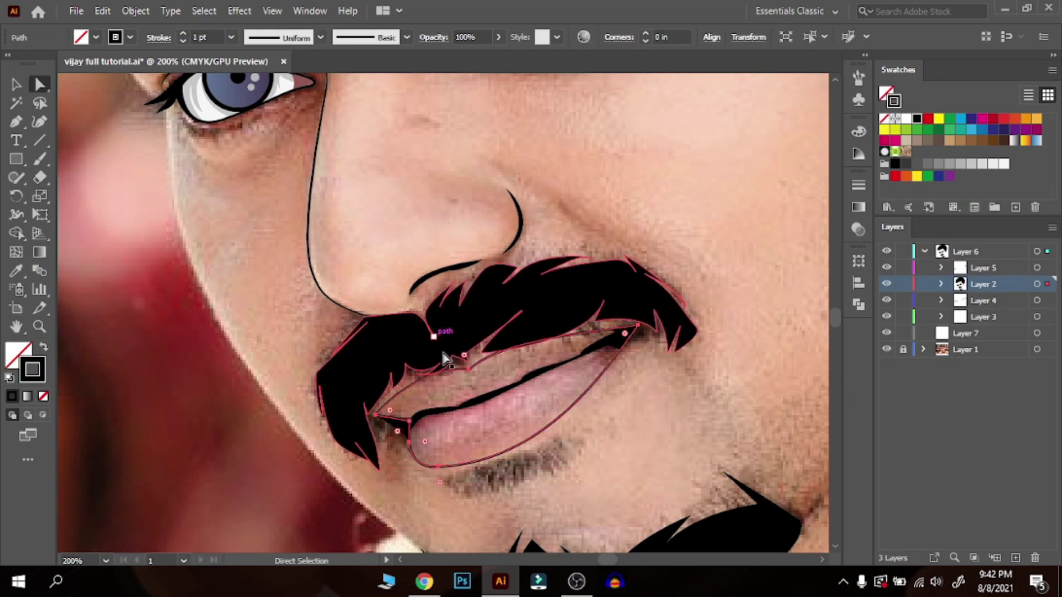
pyautogui.click(438, 467)
pyautogui.moveTo(521, 461); pyautogui.dragTo(522, 461)
pyautogui.click(592, 436)
pyautogui.moveTo(596, 432); pyautogui.dragTo(597, 440)
pyautogui.click(483, 369)
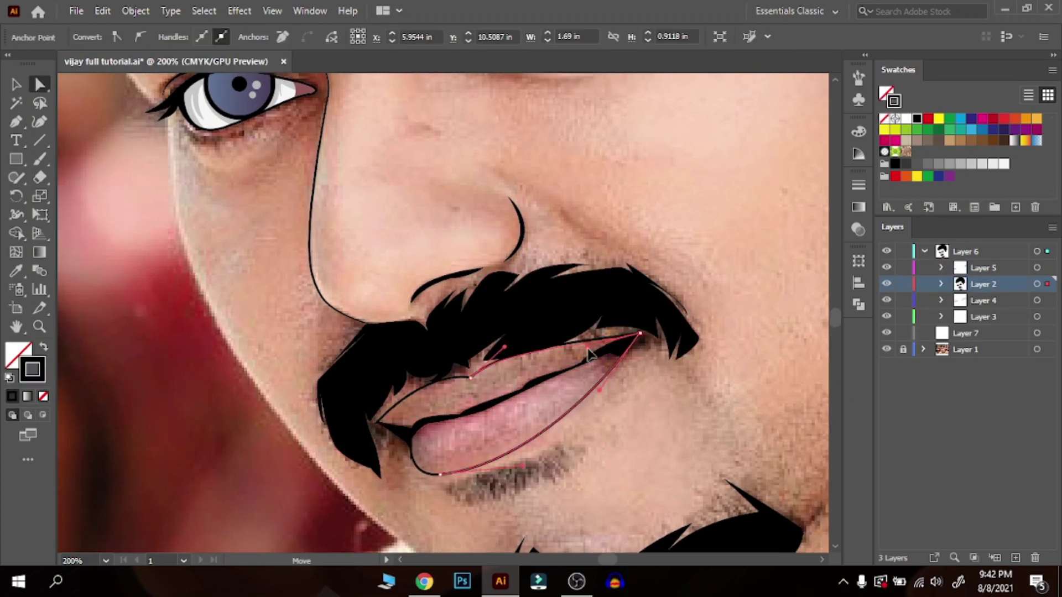
pyautogui.click(459, 415)
pyautogui.press('v')
pyautogui.click(634, 200)
# - Collapse Layer 6, make Layer 7 the active layer and swap the colors to a black fill with no stroke
pyautogui.hotkey('ctrl', '-')
pyautogui.hotkey('ctrl', '-')
pyautogui.hotkey('ctrl', '-')
pyautogui.moveTo(616, 244); pyautogui.dragTo(626, 276)
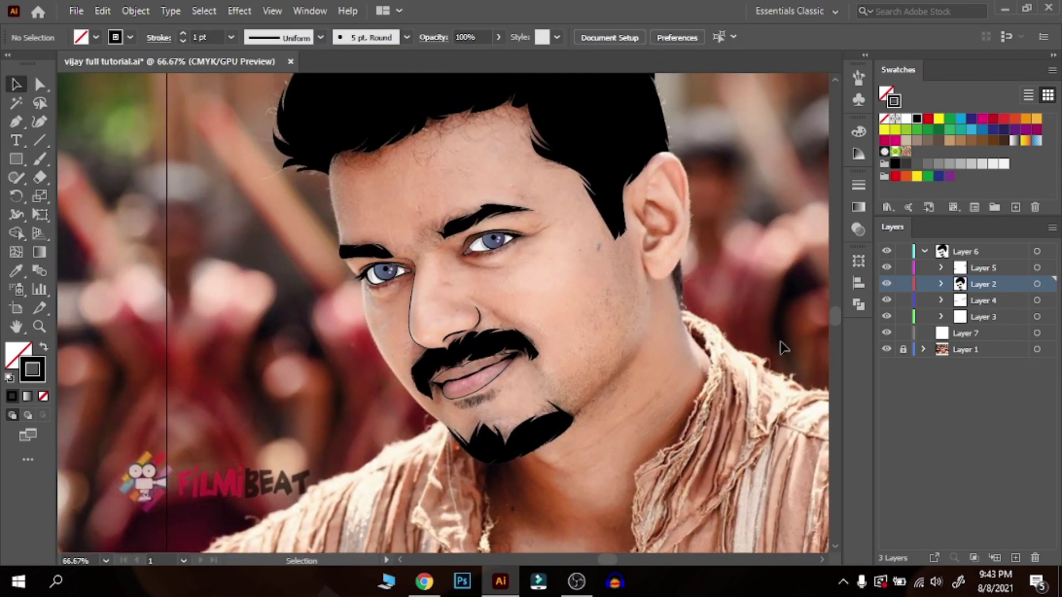
pyautogui.click(924, 251)
pyautogui.click(967, 269)
pyautogui.click(43, 347)
# - Set the fill to a dark lip red of about #8C3E3E
pyautogui.hotkey('ctrl', '+')
pyautogui.hotkey('ctrl', '+')
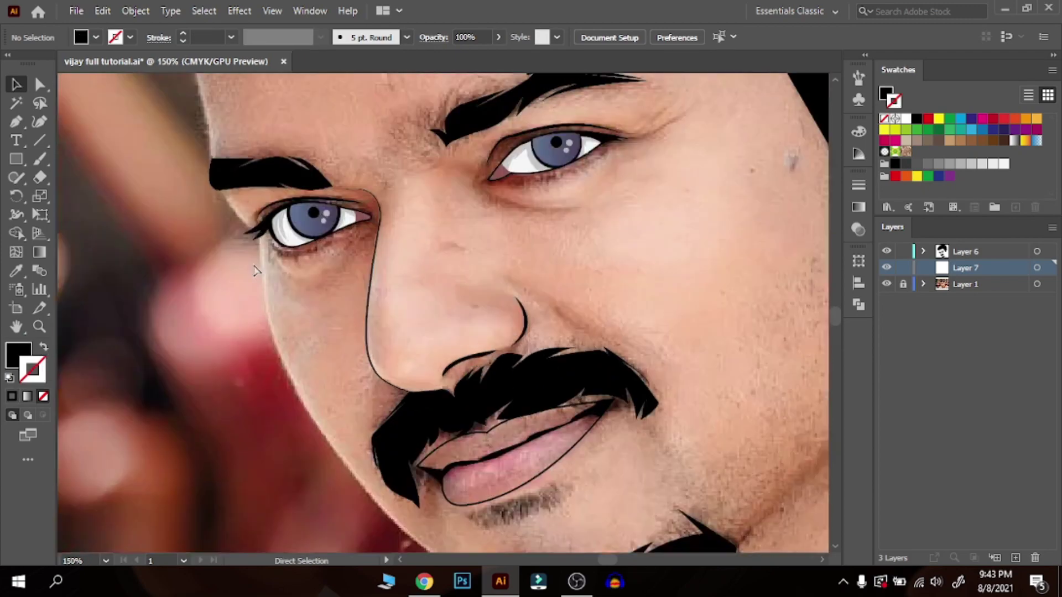
pyautogui.moveTo(194, 261); pyautogui.dragTo(244, 227)
pyautogui.doubleClick(22, 350)
pyautogui.click(427, 280)
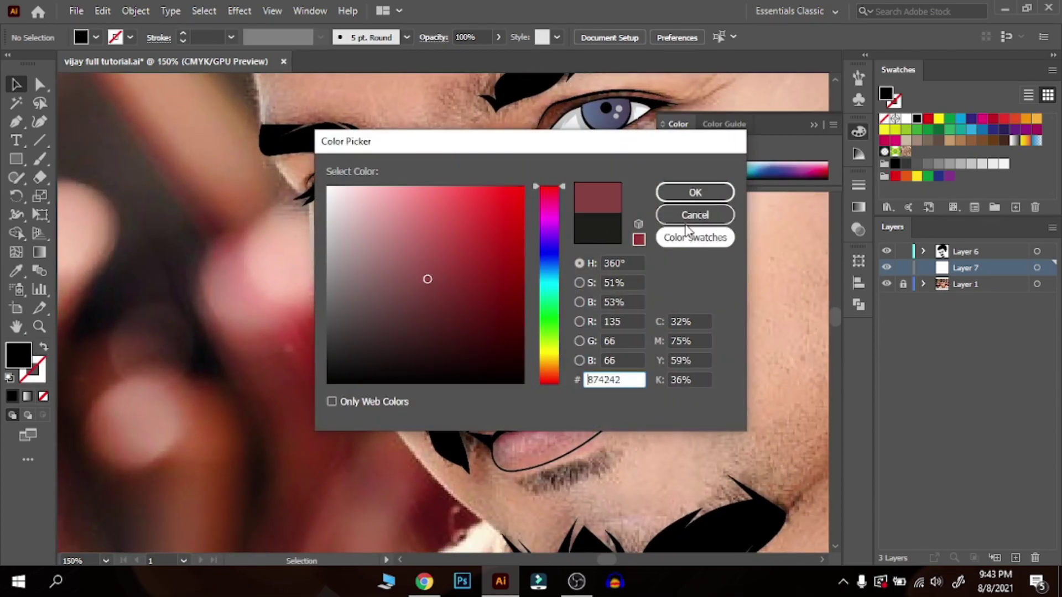
pyautogui.click(695, 192)
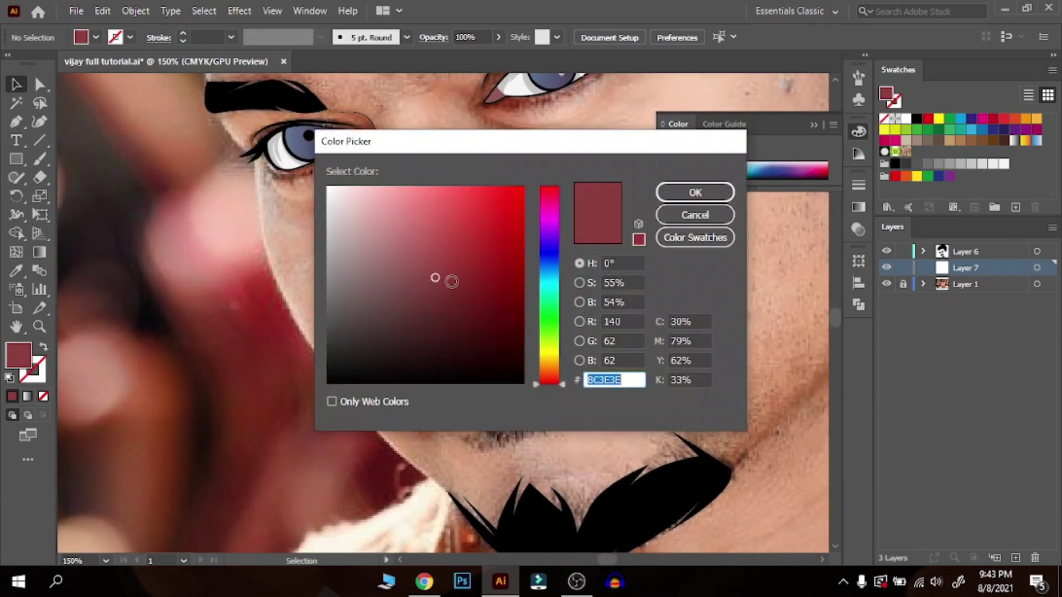
pyautogui.moveTo(452, 281)
pyautogui.mouseDown()
pyautogui.moveTo(427, 315)
pyautogui.moveTo(436, 307)
pyautogui.mouseUp()
pyautogui.click(584, 235)
pyautogui.click(695, 192)
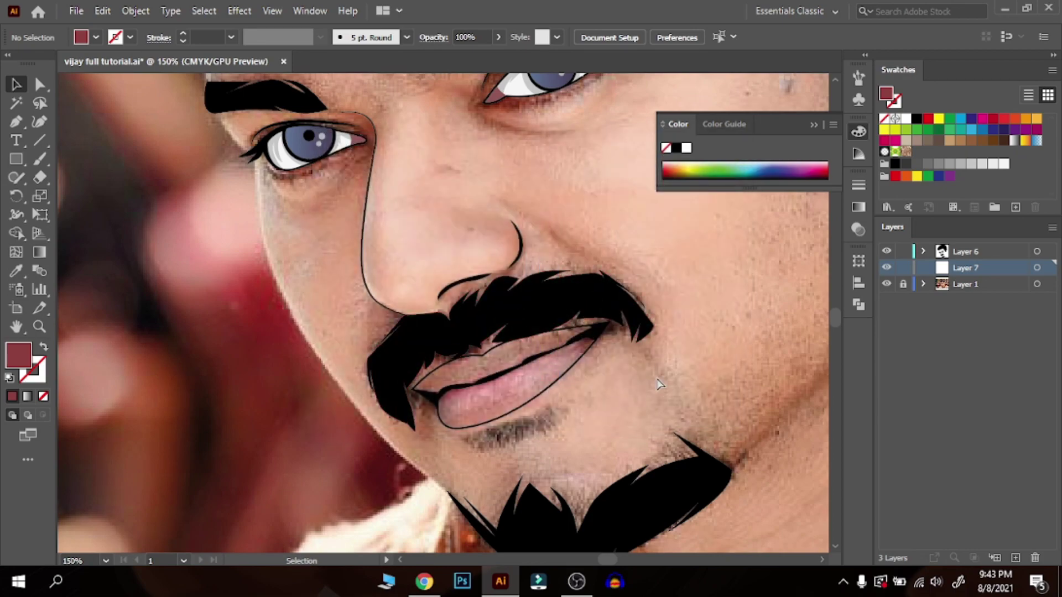
# - With Layer 6 locked, draw a closed dark red Pen shape on Layer 7 that loosely surrounds the whole mouth
pyautogui.hotkey('ctrl', '=')
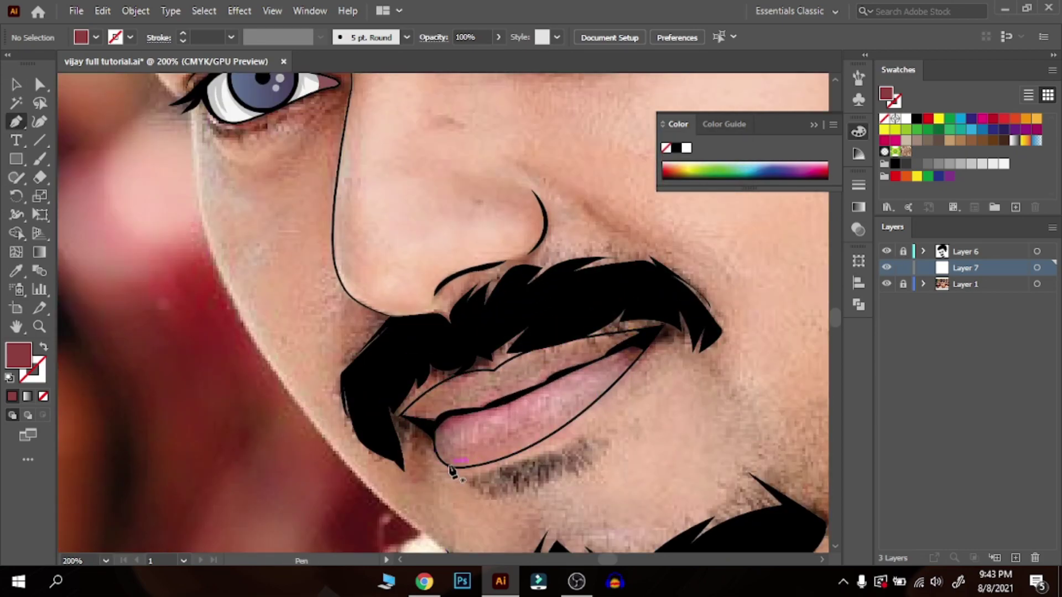
pyautogui.click(366, 393)
pyautogui.click(458, 489)
pyautogui.click(594, 441)
pyautogui.click(672, 360)
pyautogui.click(679, 306)
pyautogui.click(484, 334)
pyautogui.click(366, 393)
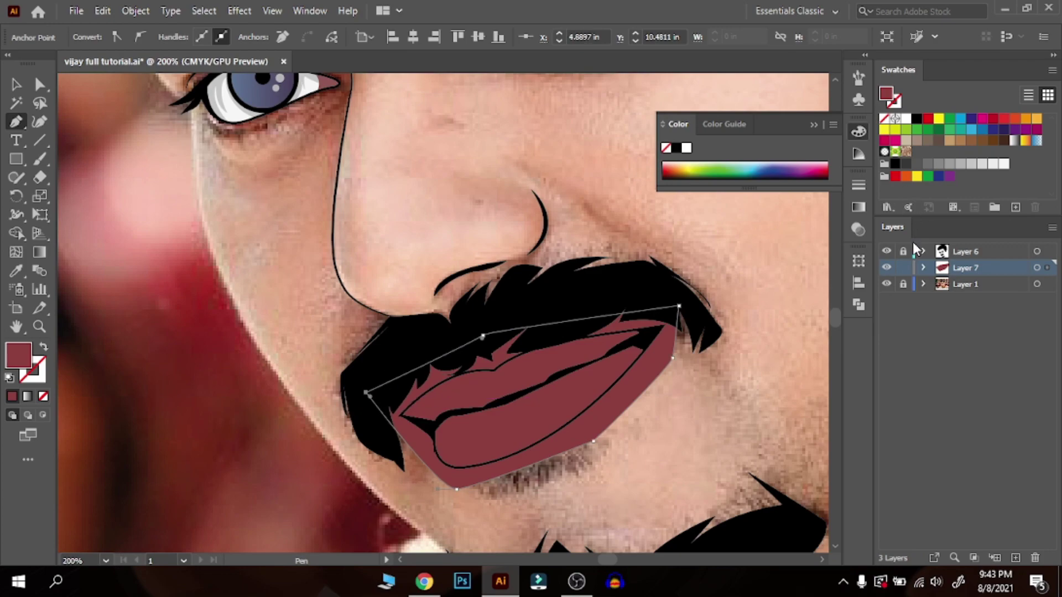
# - Unlock Layer 6 and trim the dark red lip shape to the mouth outline
pyautogui.click(904, 252)
pyautogui.keyDown('shift'); pyautogui.click(607, 415); pyautogui.keyUp('shift')
pyautogui.hotkey('ctrl', 'shift', '[')
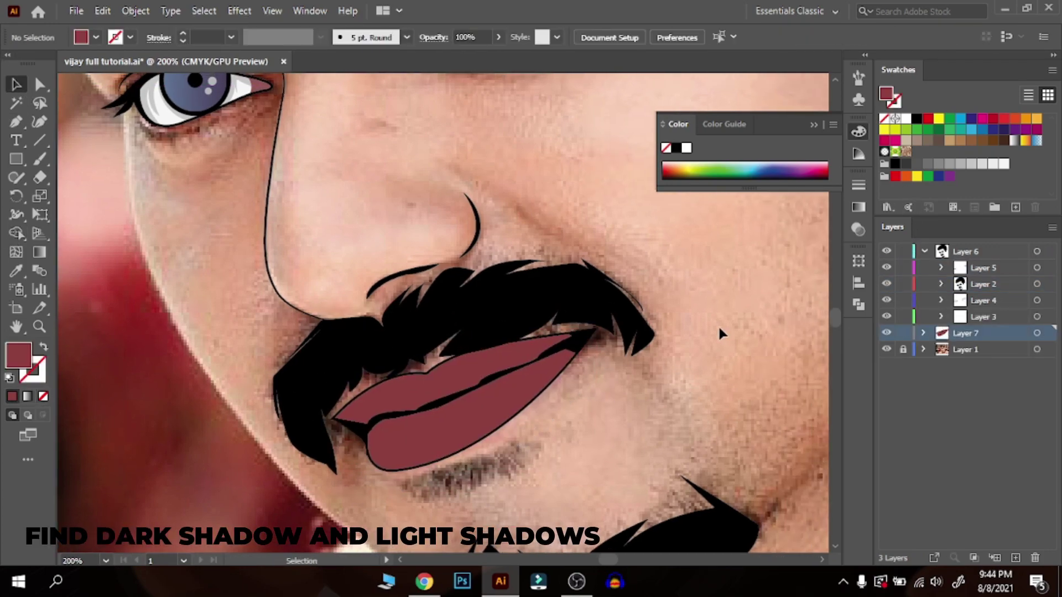
# - Add a new layer directly above Layer 7 and hide Layer 7 so the photo's lips can be traced
pyautogui.click(886, 333)
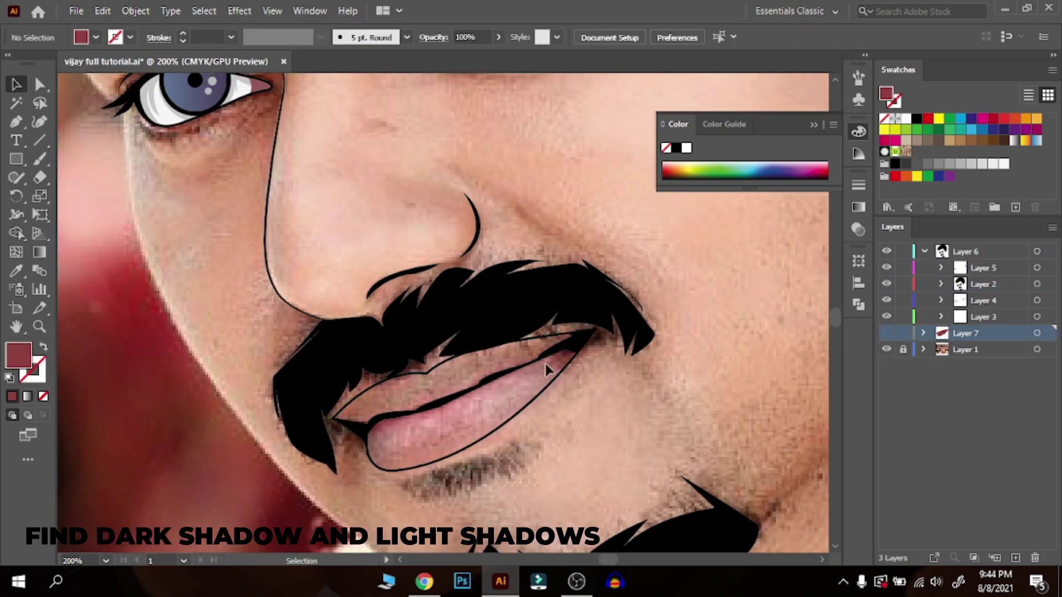
pyautogui.click(887, 333)
pyautogui.click(1016, 558)
pyautogui.click(887, 350)
# - Roughly mark the shadow areas of both lips with dark red Paintbrush strokes on Layer 8 and delete the marks
pyautogui.moveTo(529, 344)
pyautogui.mouseDown()
pyautogui.moveTo(557, 353)
pyautogui.moveTo(545, 383)
pyautogui.mouseUp()
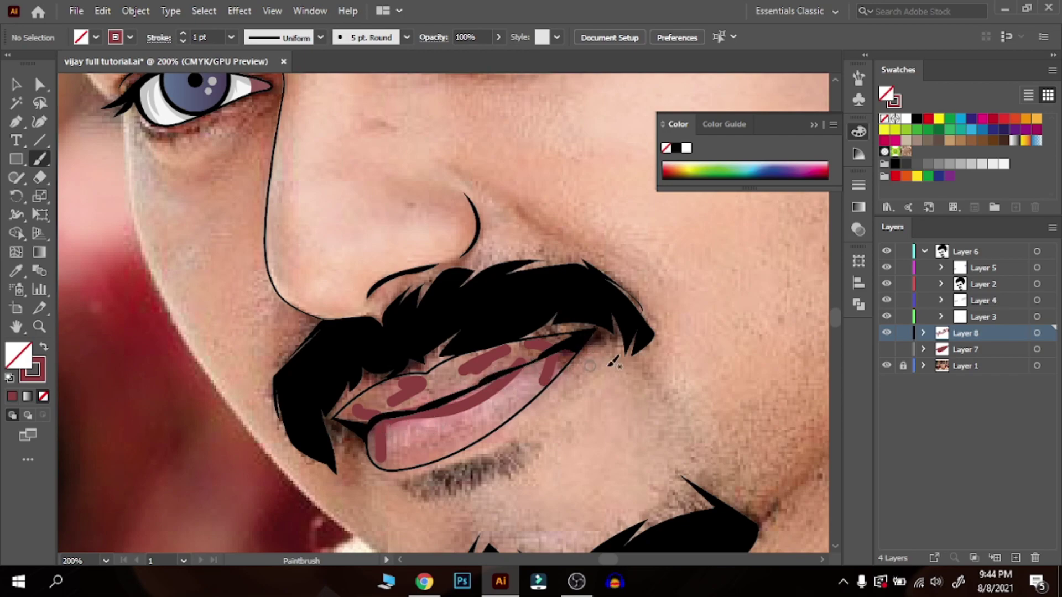
pyautogui.click(1046, 333)
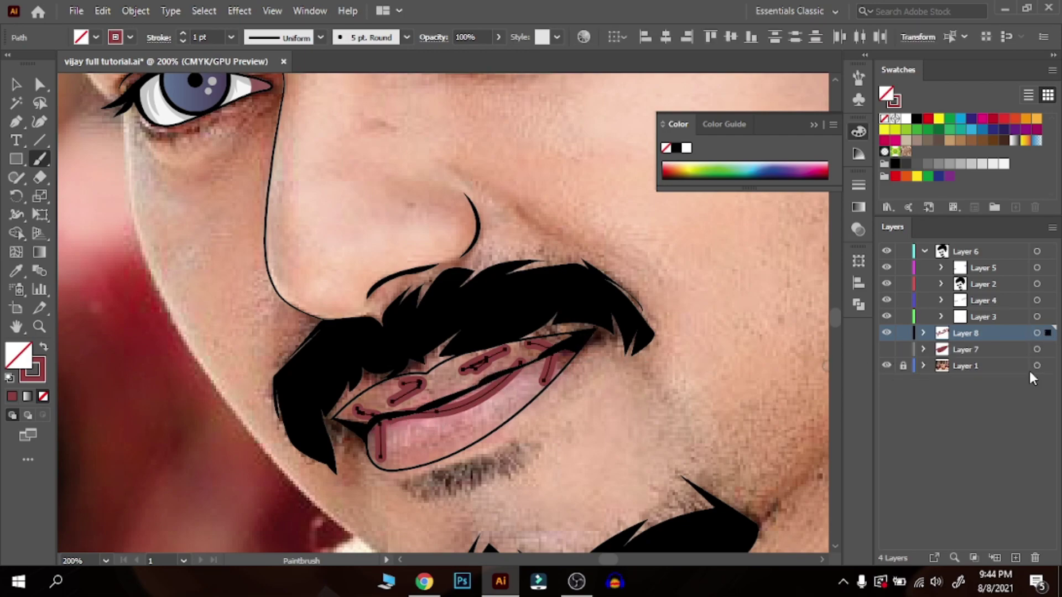
pyautogui.press('Delete')
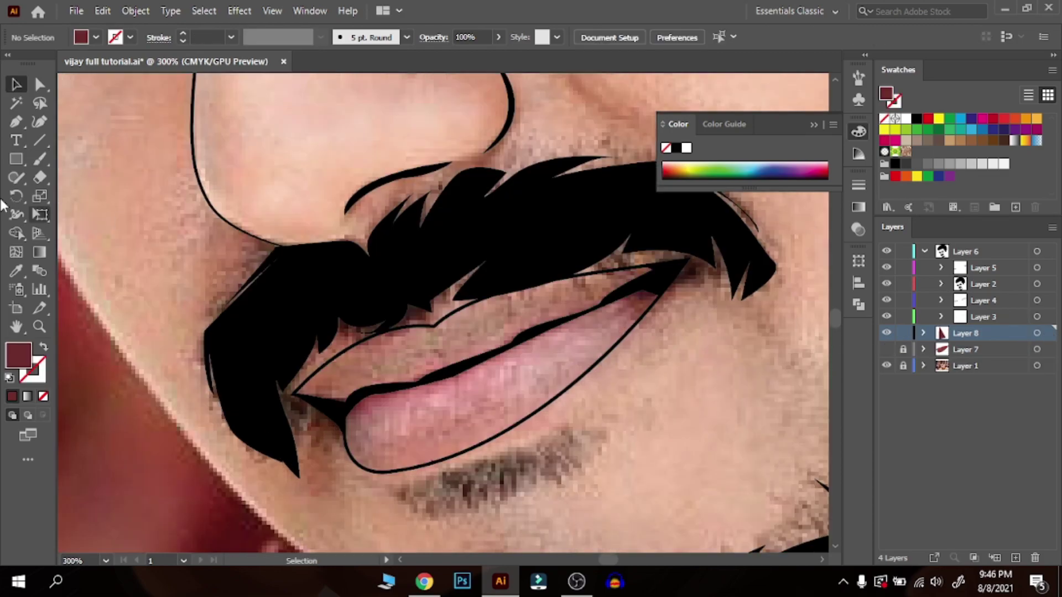
# - Start a maroon Pen shadow shape on Layer 8 around the lower lip's left end, extending past the mouth outline to the left corner
pyautogui.click(398, 392)
pyautogui.moveTo(374, 431); pyautogui.dragTo(446, 454)
pyautogui.click(520, 423)
pyautogui.moveTo(446, 519); pyautogui.dragTo(424, 516)
pyautogui.click(362, 512)
pyautogui.moveTo(310, 457); pyautogui.dragTo(306, 441)
pyautogui.click(293, 367)
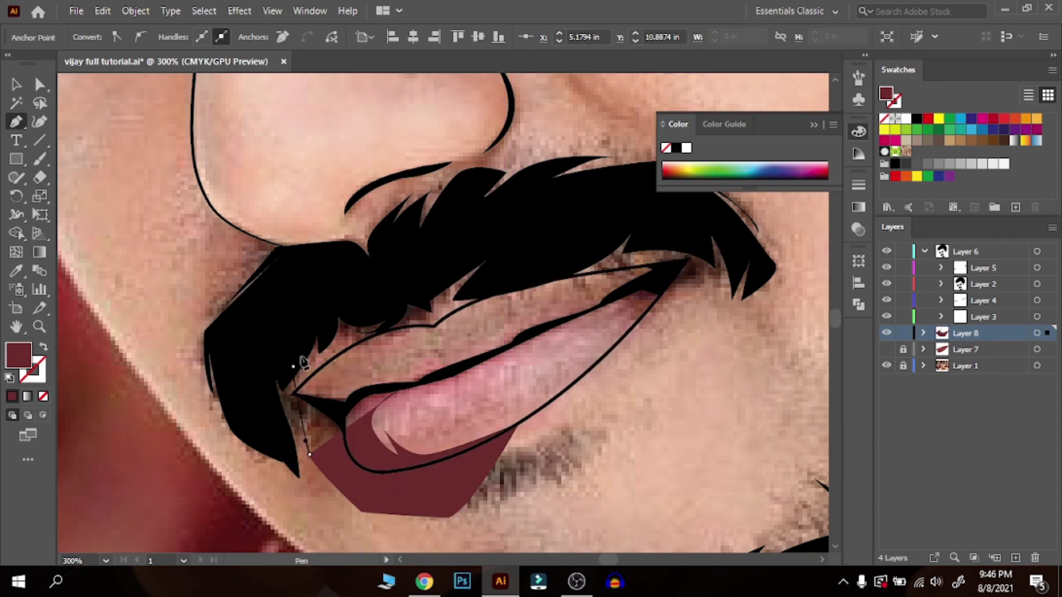
# - Continue the shadow shape along the upper lip with pointed notches around the cupid's bow to the right mouth corner
pyautogui.moveTo(432, 344); pyautogui.dragTo(501, 303)
pyautogui.click(408, 334)
pyautogui.click(498, 299)
pyautogui.click(467, 331)
pyautogui.moveTo(647, 282); pyautogui.dragTo(667, 323)
pyautogui.click(678, 303)
pyautogui.hotkey('ctrl', 'z')
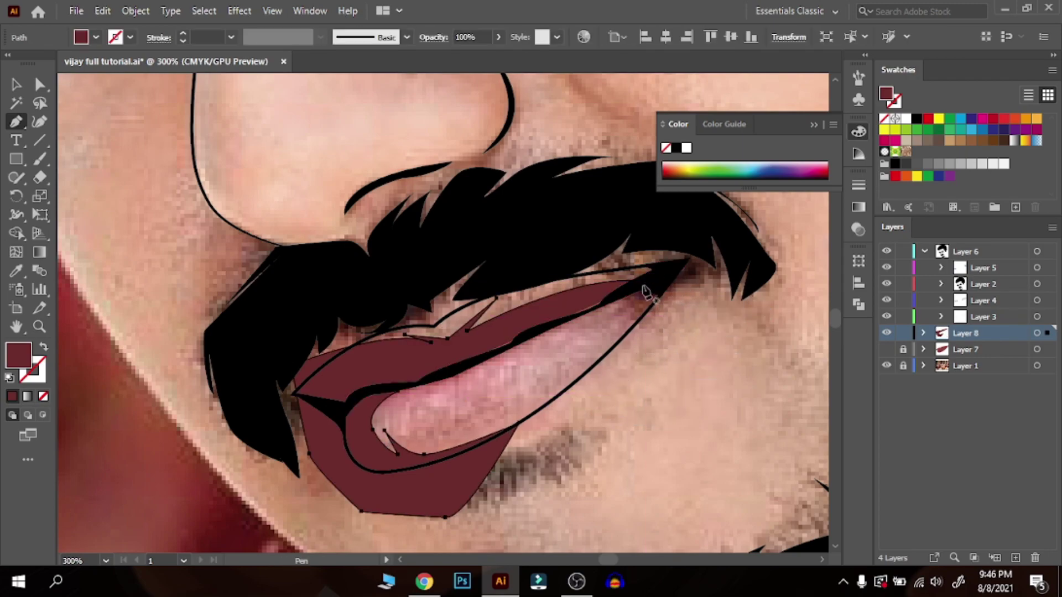
# - Bring the shadow shape back along the lower lip's upper edge with a pointed notch near the right corner and close it
pyautogui.moveTo(651, 281); pyautogui.dragTo(602, 316)
pyautogui.click(616, 317)
pyautogui.click(599, 306)
pyautogui.click(555, 337)
pyautogui.hotkey('ctrl', 'z')
pyautogui.click(529, 348)
pyautogui.moveTo(398, 392); pyautogui.dragTo(361, 379)
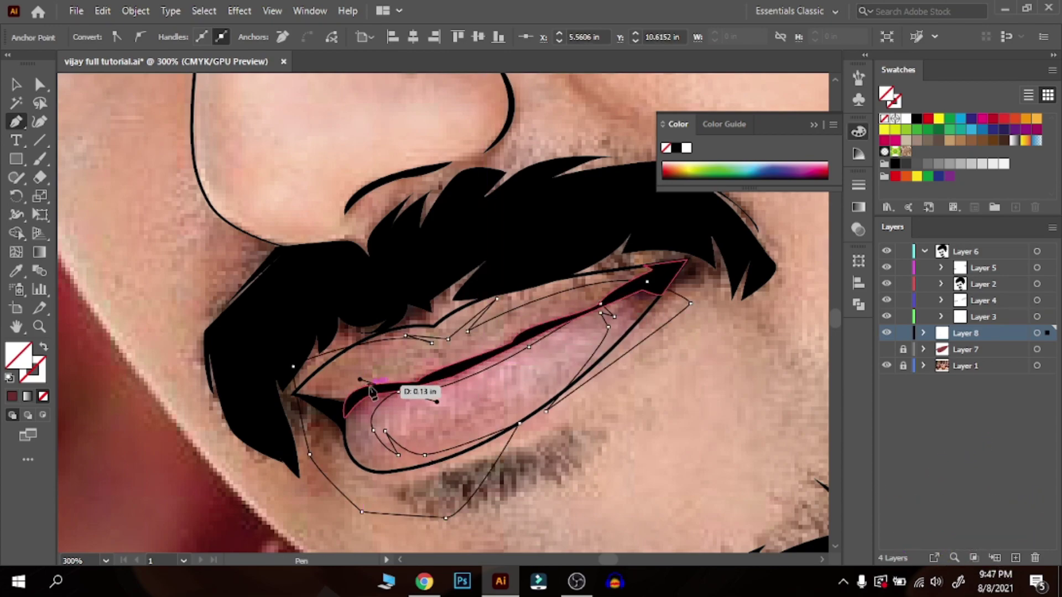
# - Restore the maroon fill on the lip shadow shape, show Layer 7 again and deselect
pyautogui.click(13, 91)
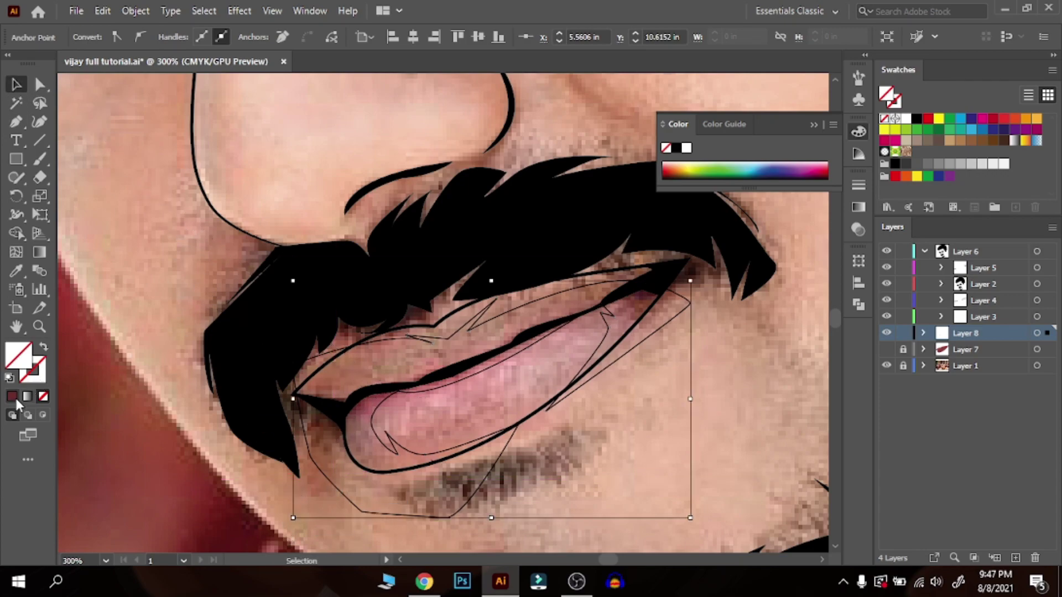
pyautogui.click(12, 397)
pyautogui.click(887, 349)
pyautogui.click(536, 394)
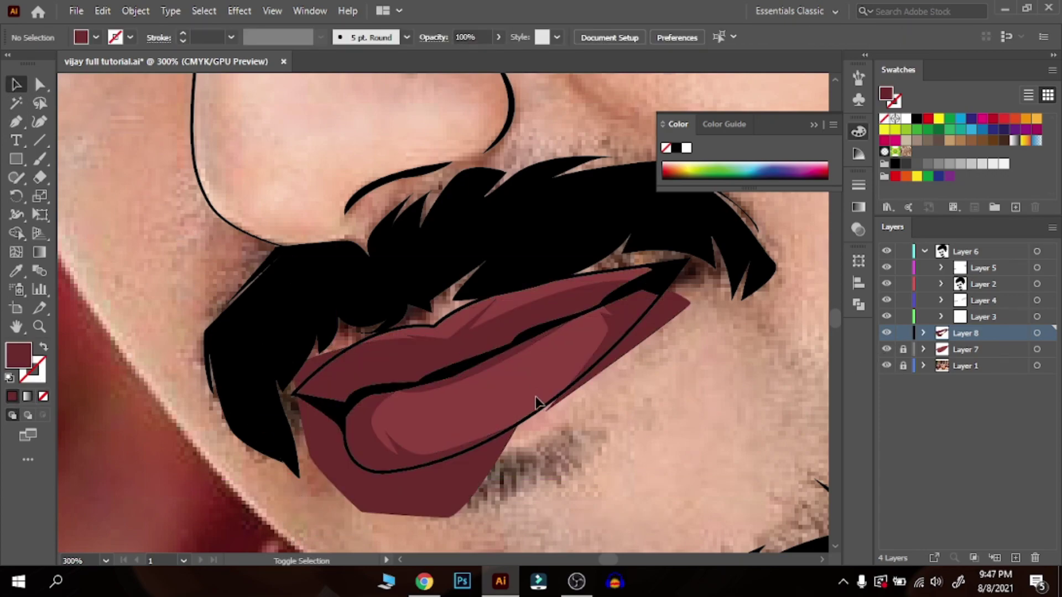
# - Trim the lip shadow's excess outside the mouth outline with Shape Builder and deselect the artwork
pyautogui.click(548, 409)
pyautogui.hotkey('shift', 'm')
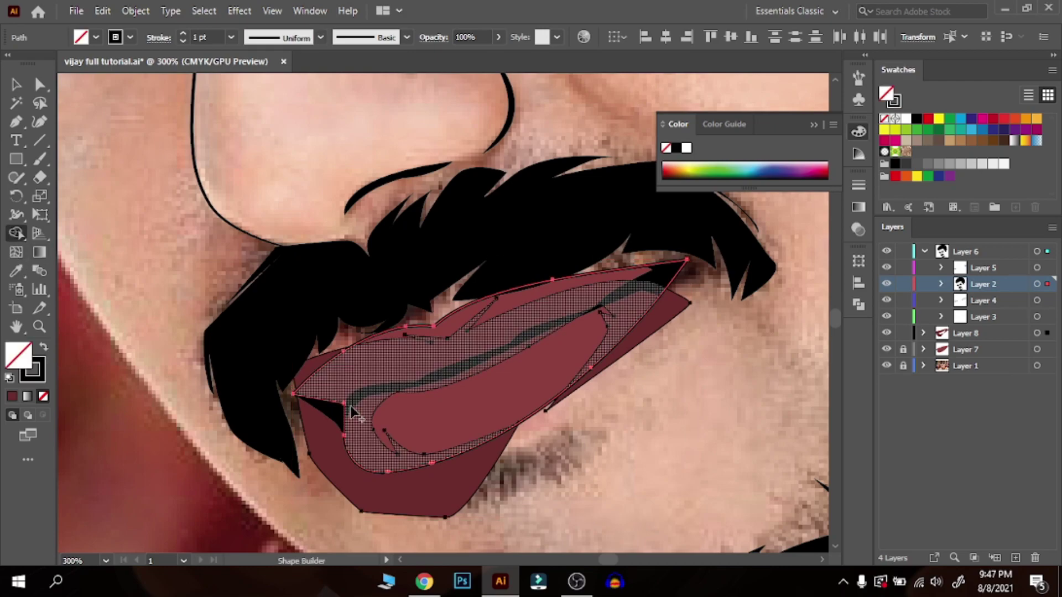
pyautogui.keyDown('alt'); pyautogui.click(655, 331); pyautogui.keyUp('alt')
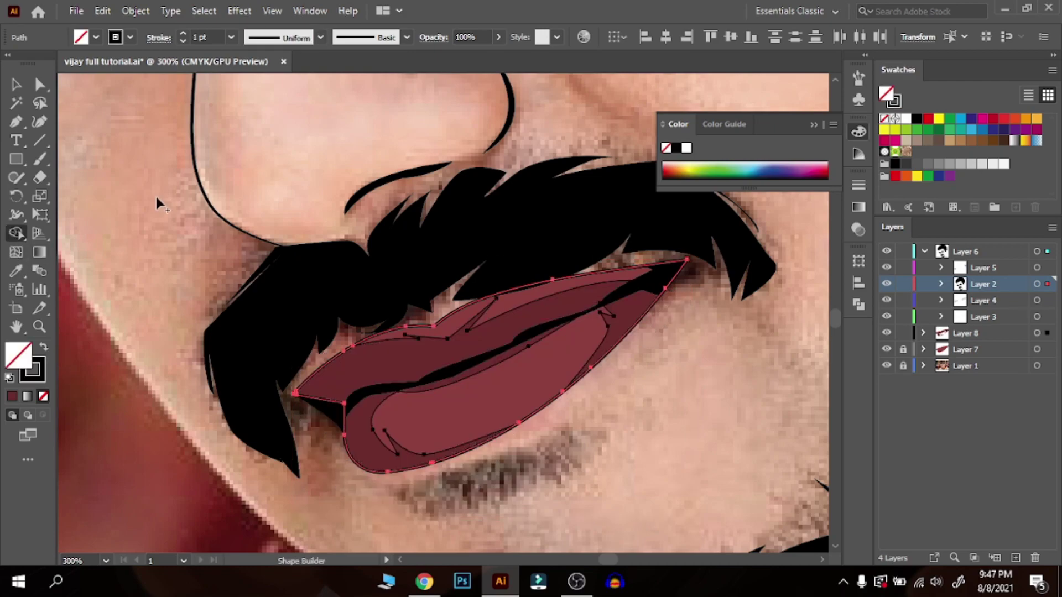
pyautogui.press('v')
pyautogui.click(177, 197)
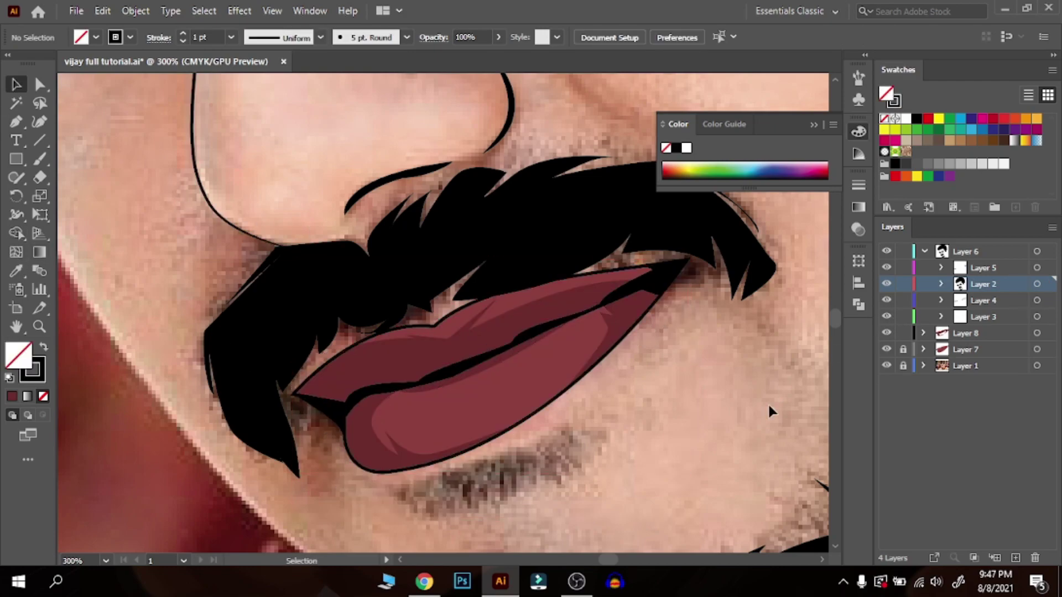
# - Make Layer 8 active, sample the lip shadow's maroon with the Eyedropper and darken it for a deeper shadow fill
pyautogui.click(955, 332)
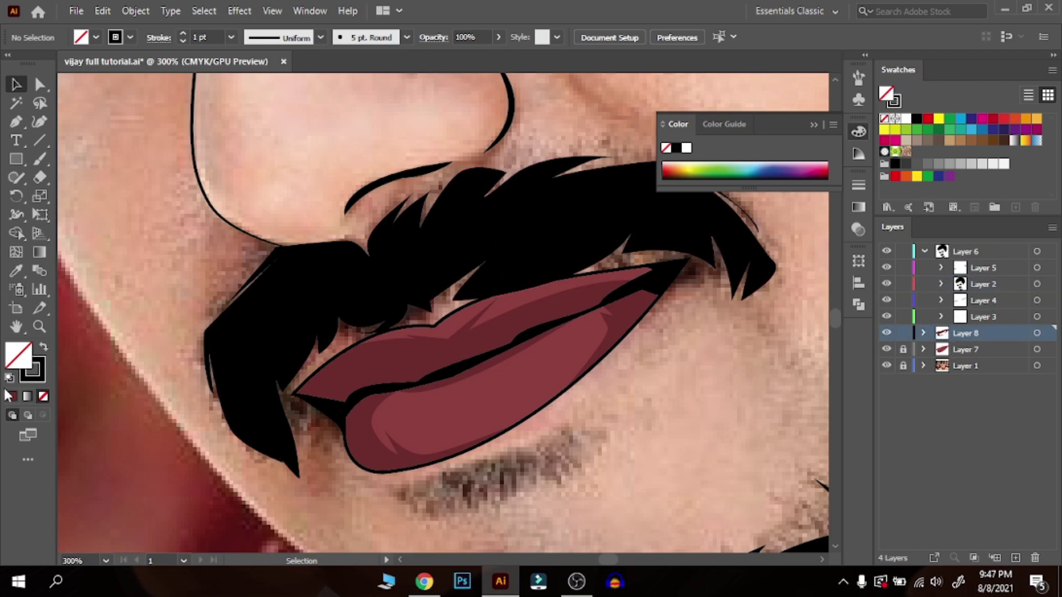
pyautogui.click(17, 274)
pyautogui.click(362, 413)
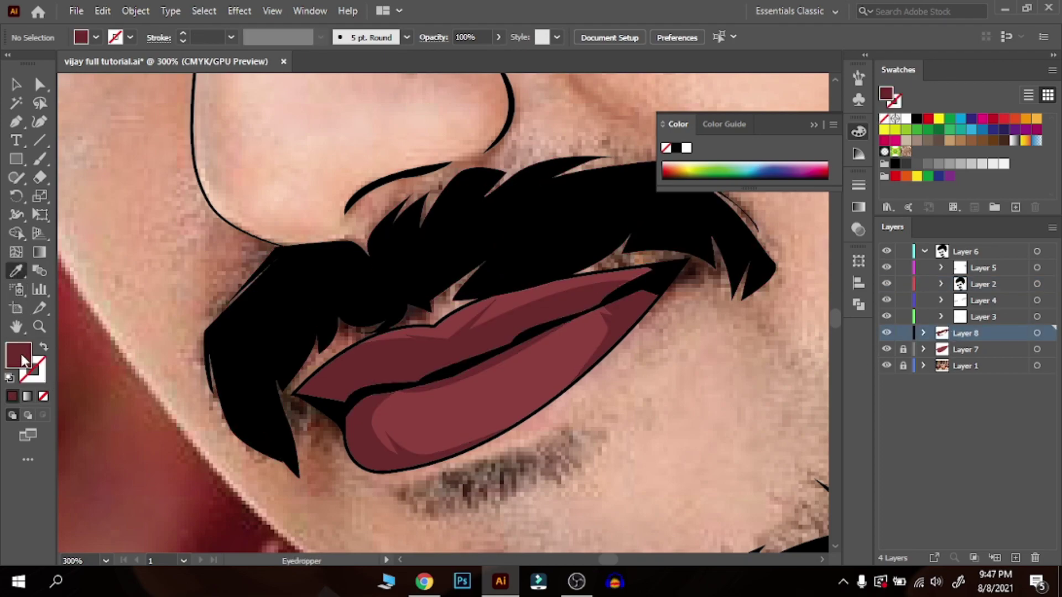
pyautogui.doubleClick(24, 362)
pyautogui.moveTo(447, 305); pyautogui.dragTo(453, 313)
pyautogui.click(695, 192)
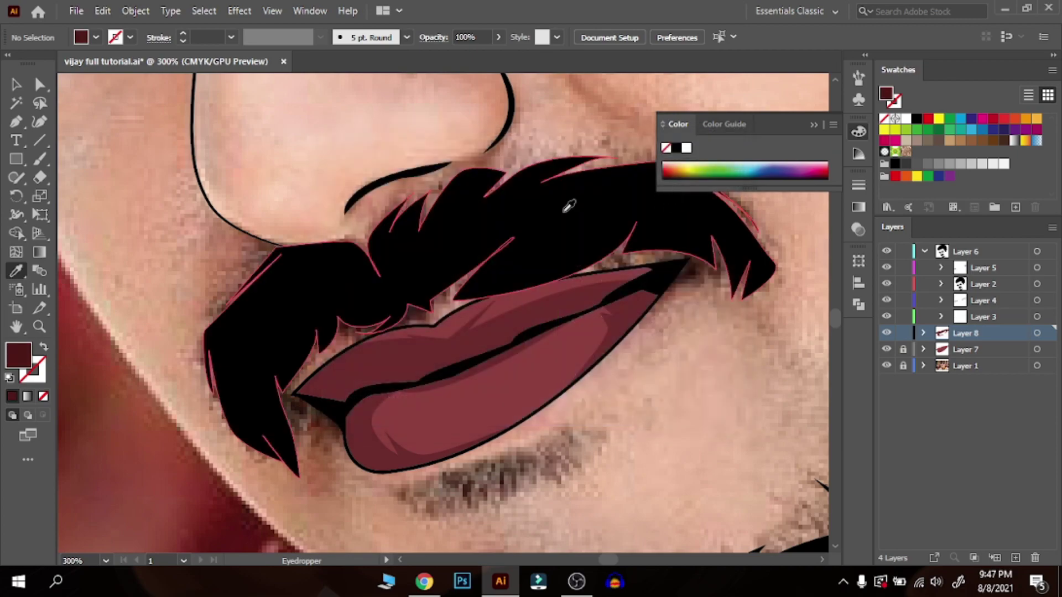
# - Draw a closed deep maroon shadow with pointed notches over the left mouth corner on Layer 8 and deselect it
pyautogui.click(16, 121)
pyautogui.click(398, 471)
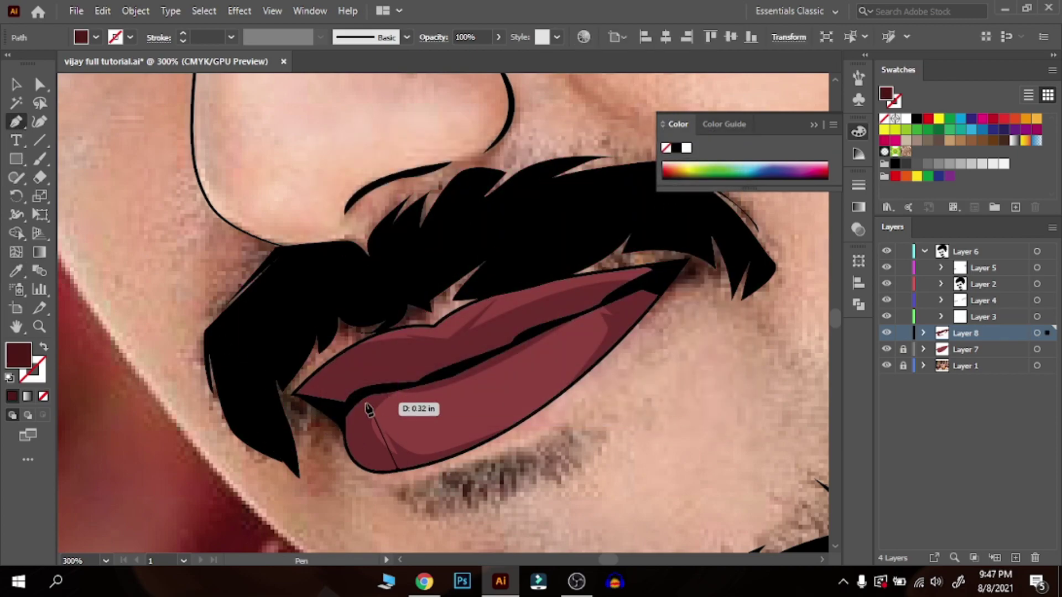
pyautogui.moveTo(362, 395); pyautogui.dragTo(362, 435)
pyautogui.click(363, 443)
pyautogui.click(365, 433)
pyautogui.moveTo(382, 390); pyautogui.dragTo(311, 384)
pyautogui.click(293, 395)
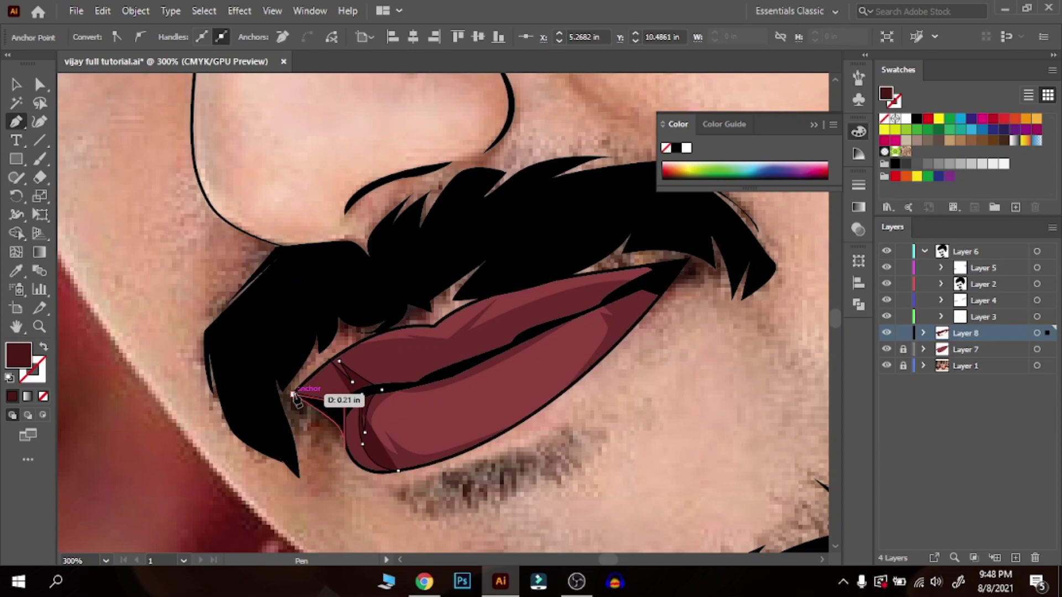
pyautogui.moveTo(399, 471); pyautogui.dragTo(461, 469)
pyautogui.press('v')
pyautogui.click(656, 464)
# - Draw a closed deep maroon shadow with pointed notches over the right mouth corner on Layer 8 and deselect it
pyautogui.moveTo(638, 440); pyautogui.dragTo(606, 489)
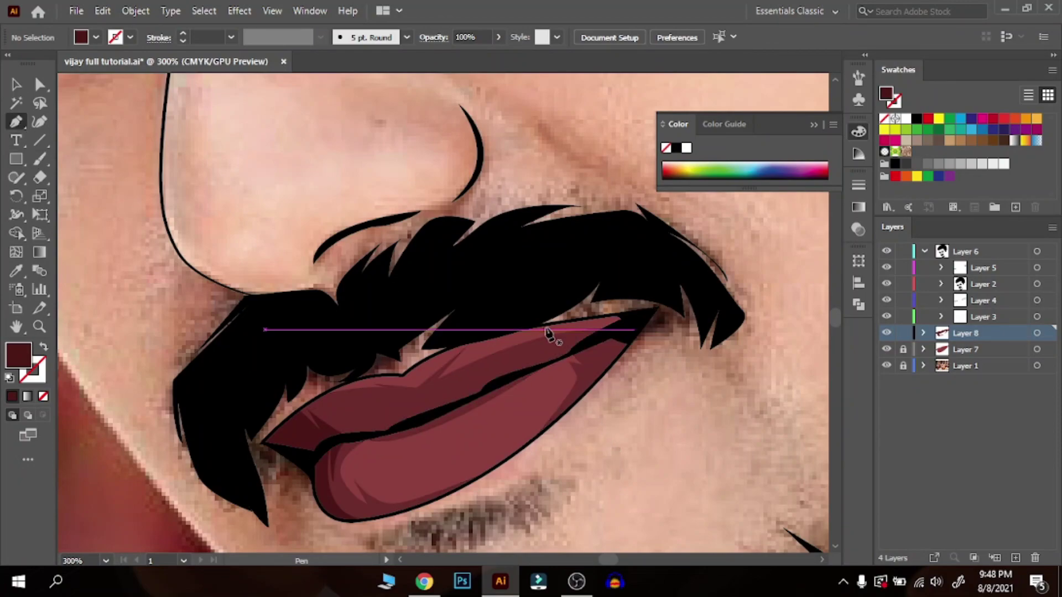
pyautogui.moveTo(548, 333); pyautogui.dragTo(597, 354)
pyautogui.click(583, 345)
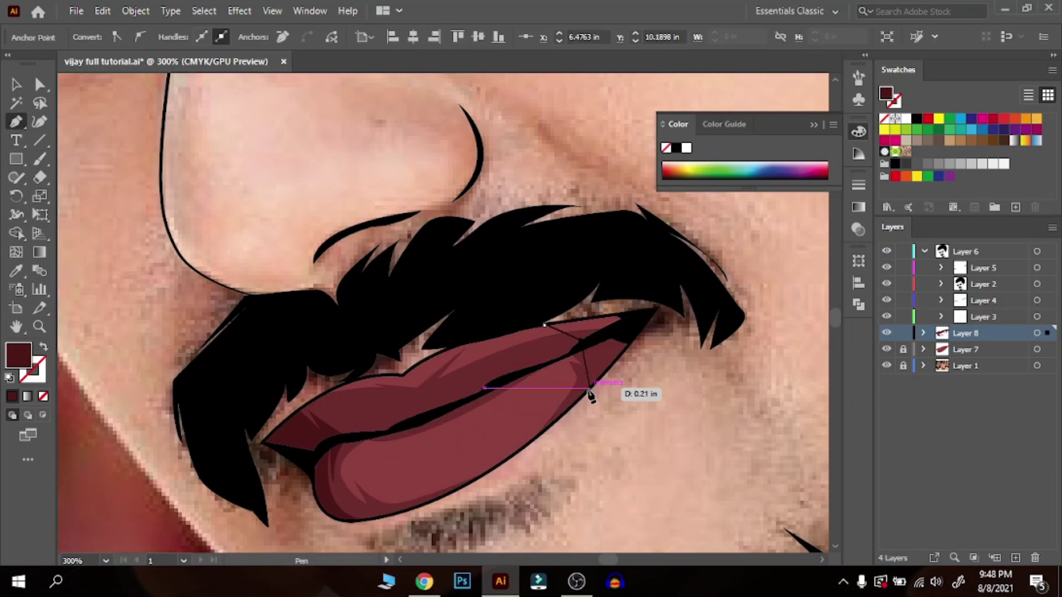
pyautogui.click(598, 380)
pyautogui.click(599, 344)
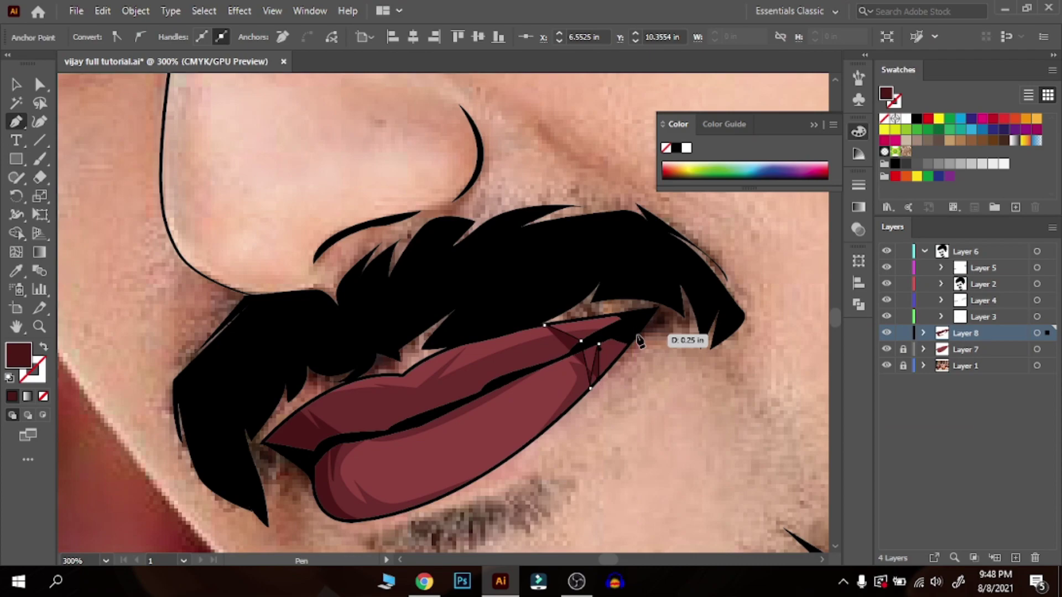
pyautogui.click(644, 312)
pyautogui.click(601, 317)
pyautogui.click(544, 325)
pyautogui.click(16, 85)
pyautogui.click(640, 501)
# - Collapse Layer 6, add a layer above Layer 8, sample the base lip red and lighten it to a pinkish red fill
pyautogui.moveTo(640, 503); pyautogui.dragTo(665, 452)
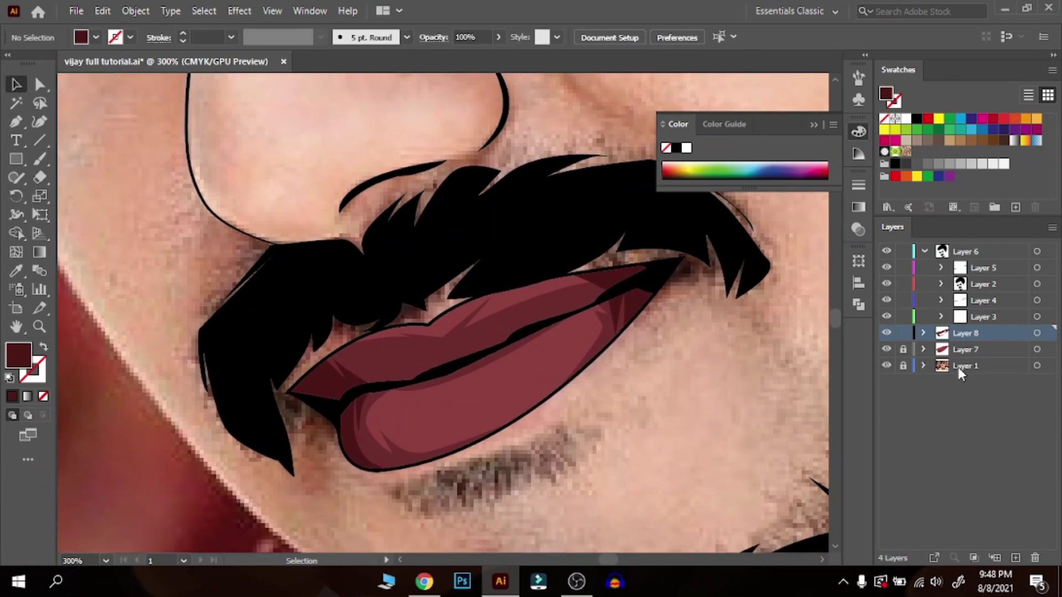
pyautogui.click(925, 251)
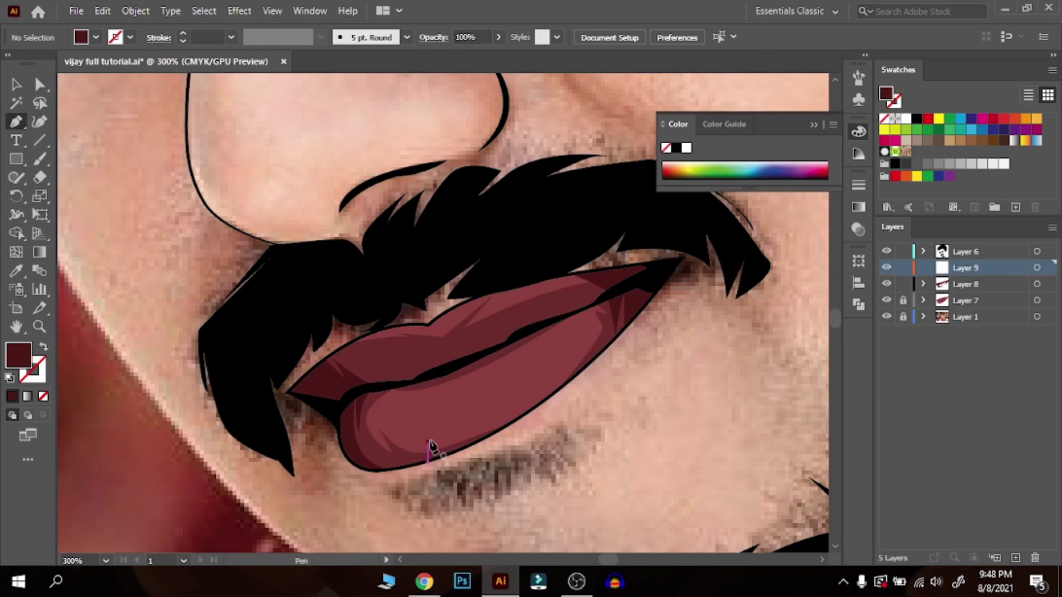
pyautogui.click(408, 349)
pyautogui.doubleClick(19, 359)
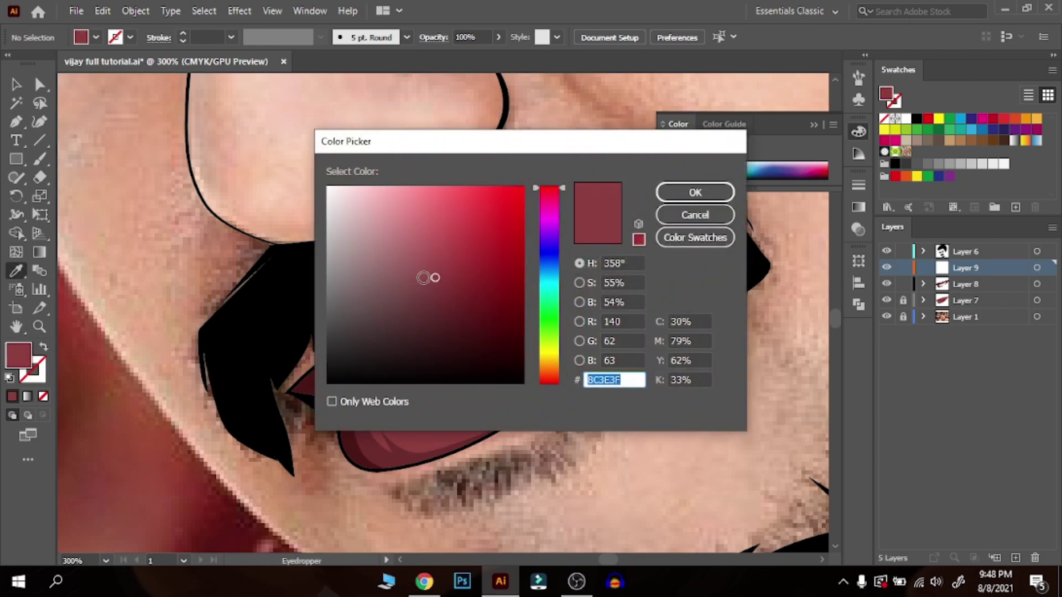
pyautogui.click(695, 192)
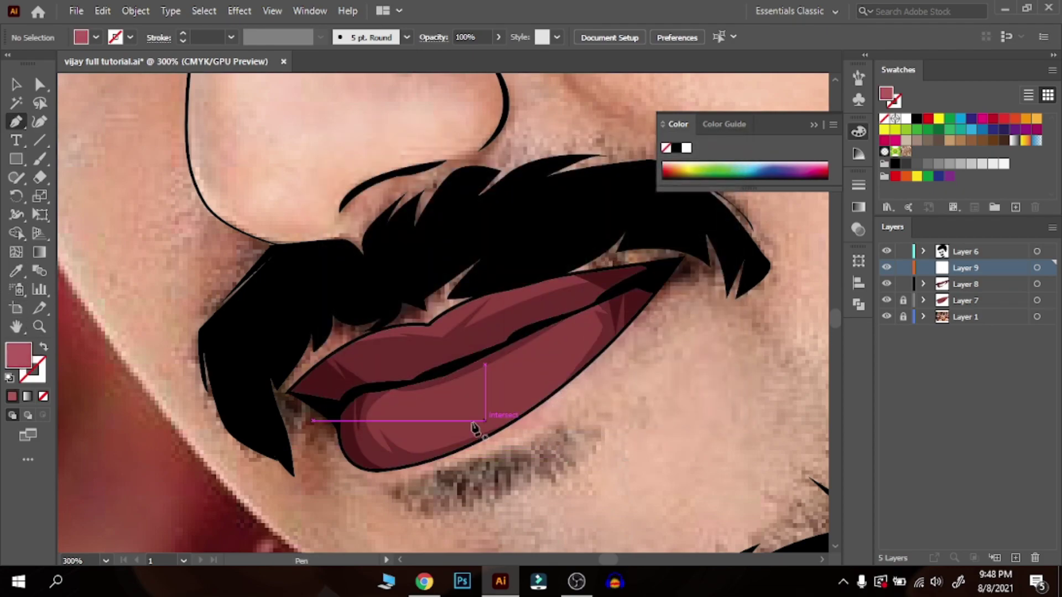
# - Draw a closed pinkish red highlight along the middle of the lower lip with a pointed right end and deselect it
pyautogui.moveTo(414, 400); pyautogui.dragTo(441, 440)
pyautogui.moveTo(543, 393); pyautogui.dragTo(567, 372)
pyautogui.moveTo(592, 314); pyautogui.dragTo(553, 370)
pyautogui.click(562, 358)
pyautogui.click(577, 325)
pyautogui.moveTo(414, 402); pyautogui.dragTo(354, 399)
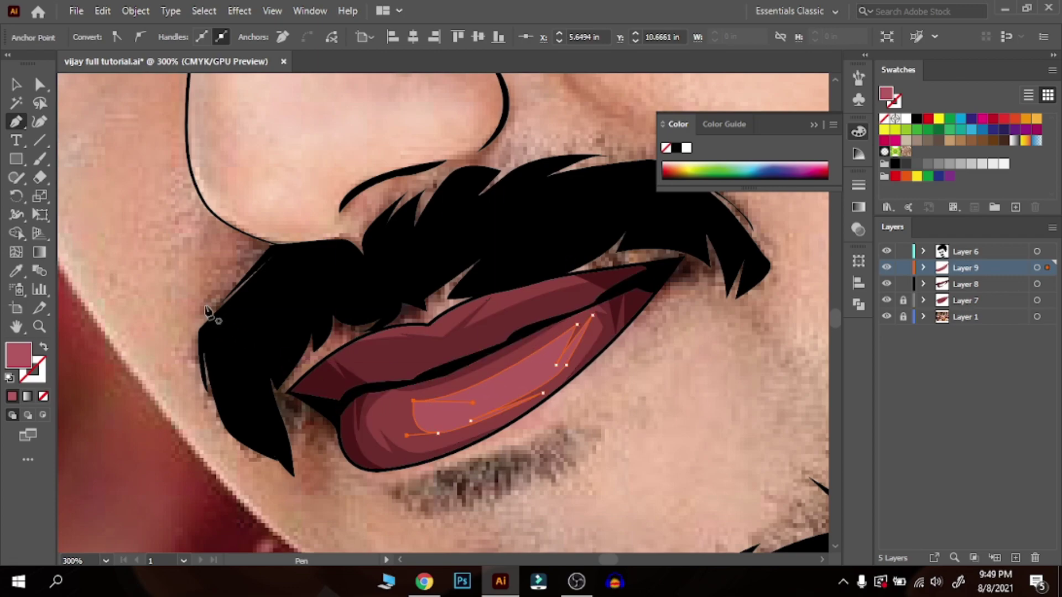
pyautogui.click(21, 86)
pyautogui.click(680, 436)
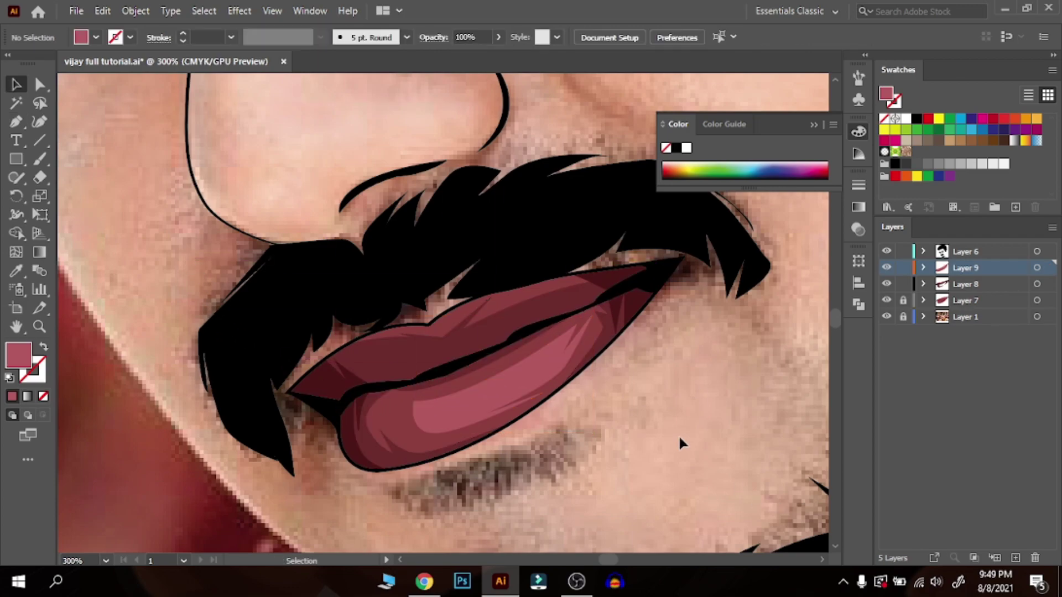
pyautogui.press('space')
pyautogui.moveTo(651, 419); pyautogui.dragTo(658, 445)
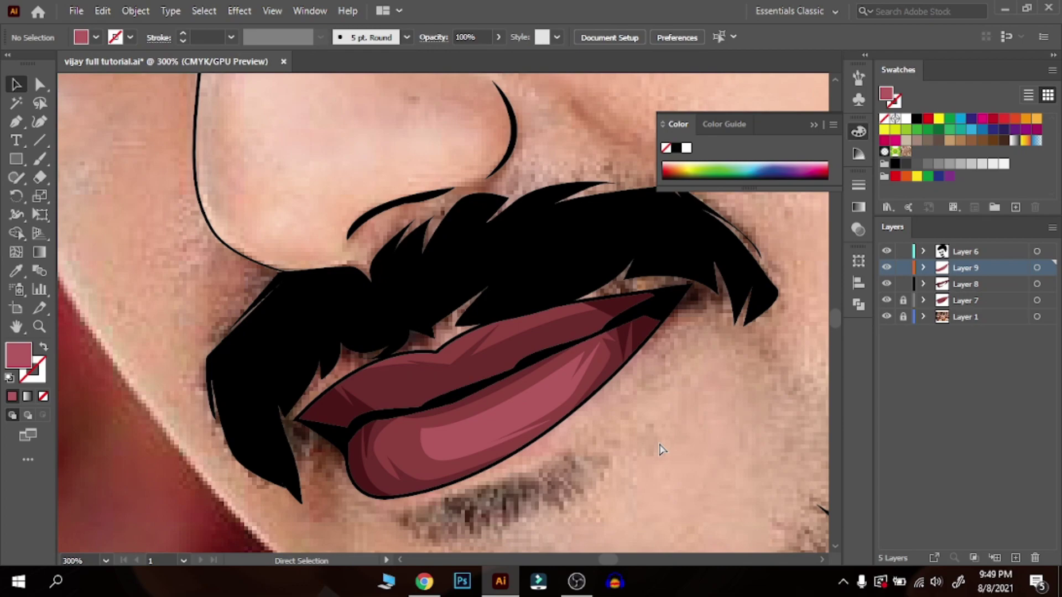
# - Hide the photo on Layer 1 to check the line work and lip coloring
pyautogui.hotkey('ctrl', '1')
pyautogui.press('space')
pyautogui.moveTo(582, 363); pyautogui.dragTo(608, 478)
pyautogui.click(886, 316)
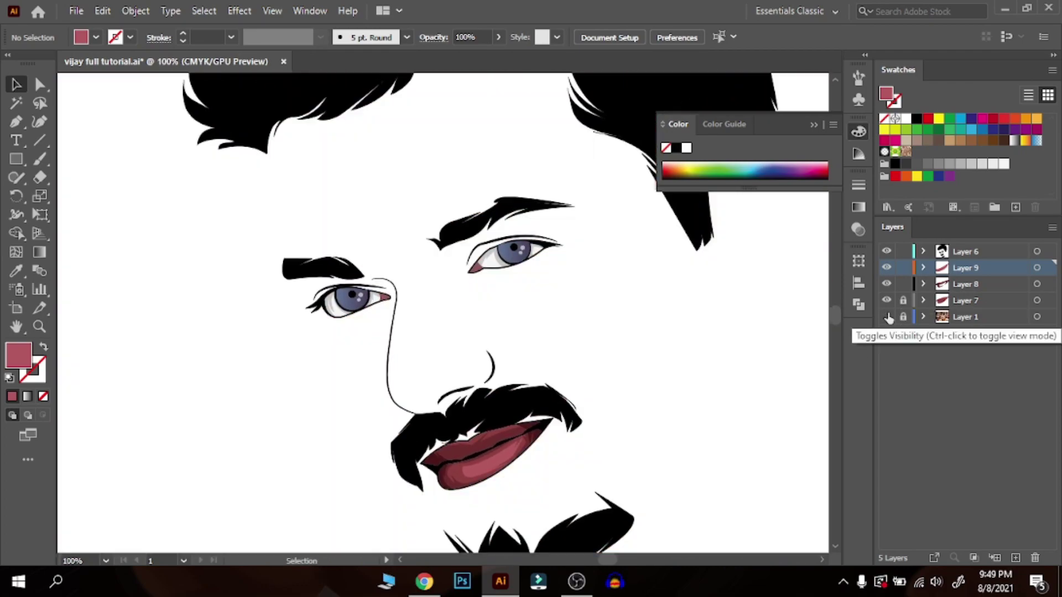
# - Add a layer below Layer 6, move Layers 7, 8 and 9 into it, and collapse it
pyautogui.hotkey('ctrl', '-')
pyautogui.hotkey('ctrl', '-')
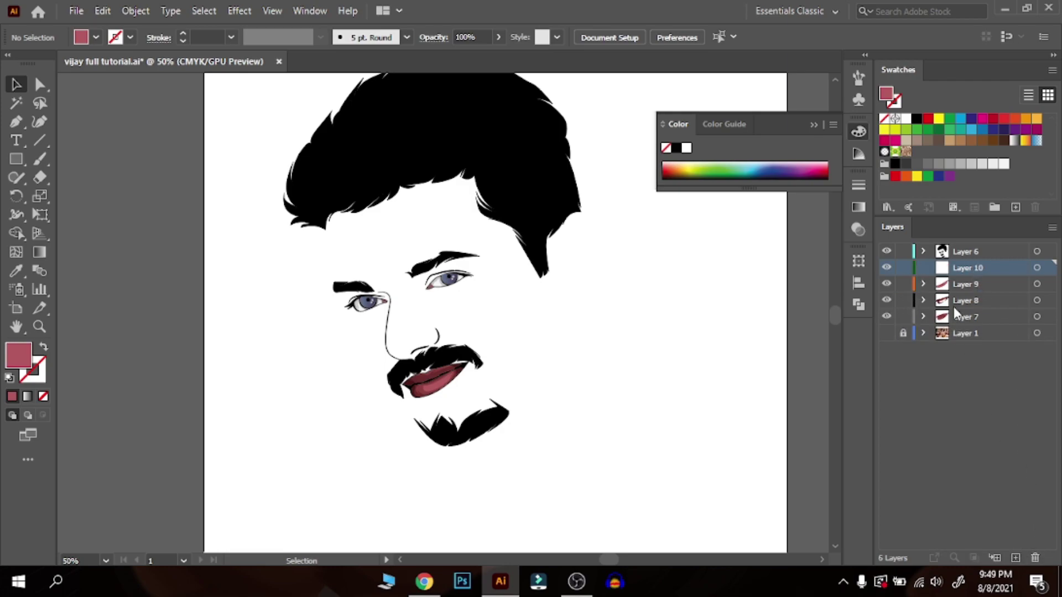
pyautogui.click(963, 285)
pyautogui.keyDown('shift'); pyautogui.click(963, 314); pyautogui.keyUp('shift')
pyautogui.moveTo(963, 314); pyautogui.dragTo(969, 267)
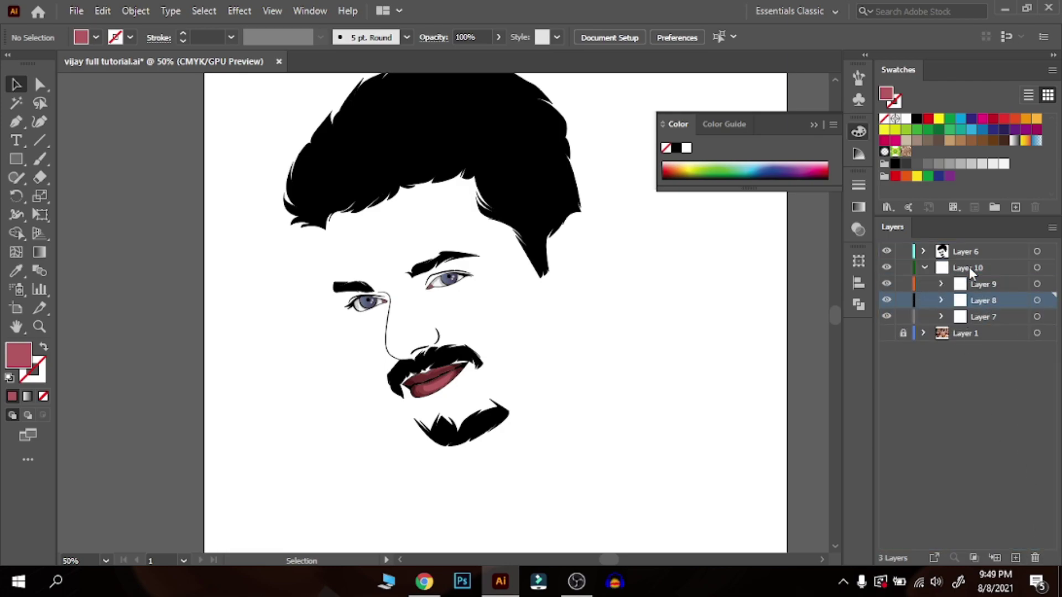
pyautogui.click(927, 267)
# - Adjust the color balance of the lip artwork with Cyan -21%, Magenta 4% and Yellow -4%, then deselect it
pyautogui.click(1048, 268)
pyautogui.click(102, 10)
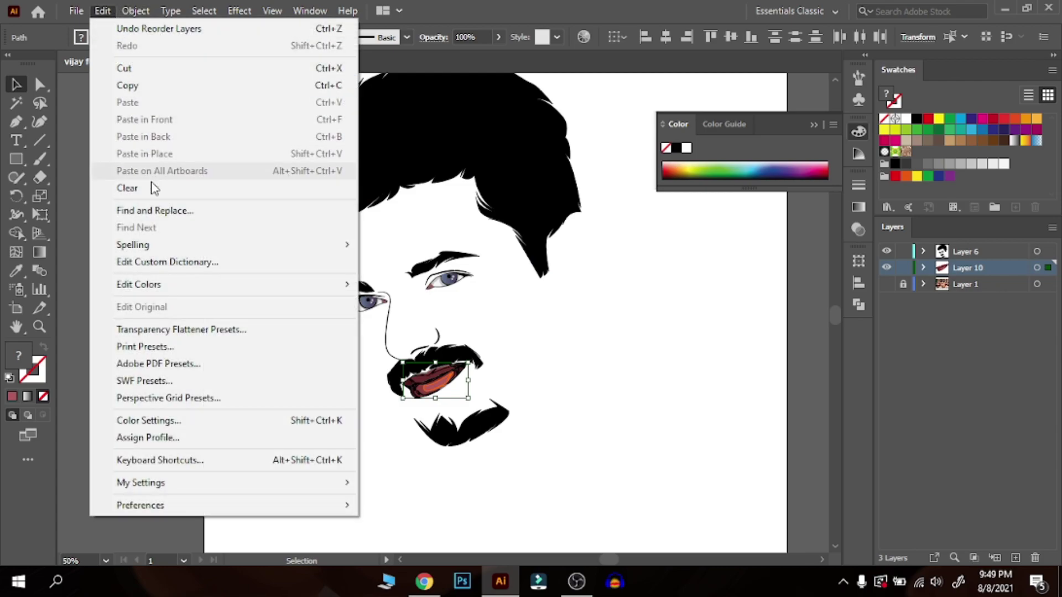
pyautogui.moveTo(202, 283)
pyautogui.click(421, 326)
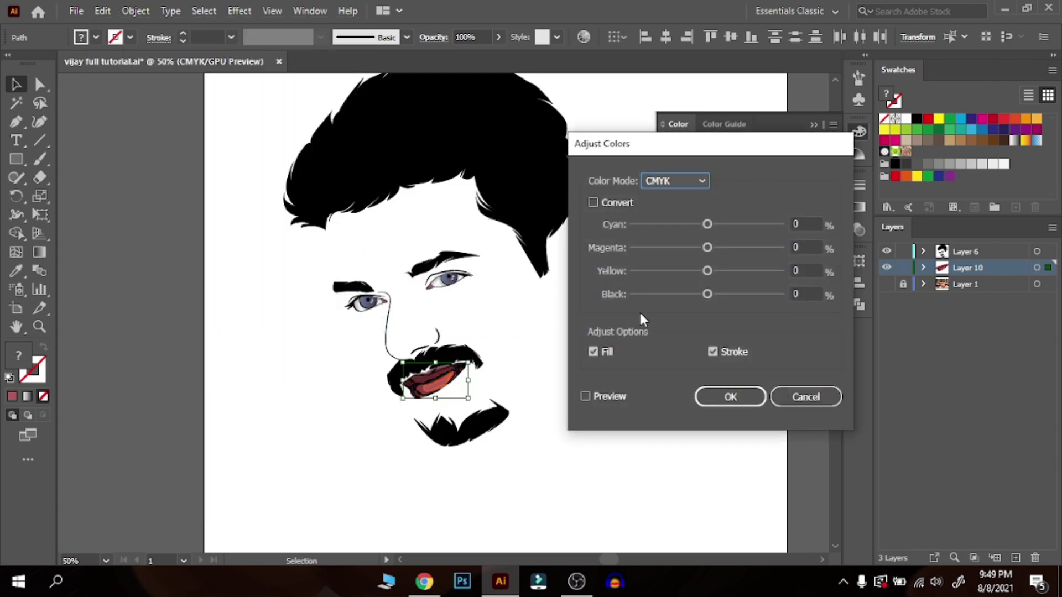
pyautogui.click(693, 224)
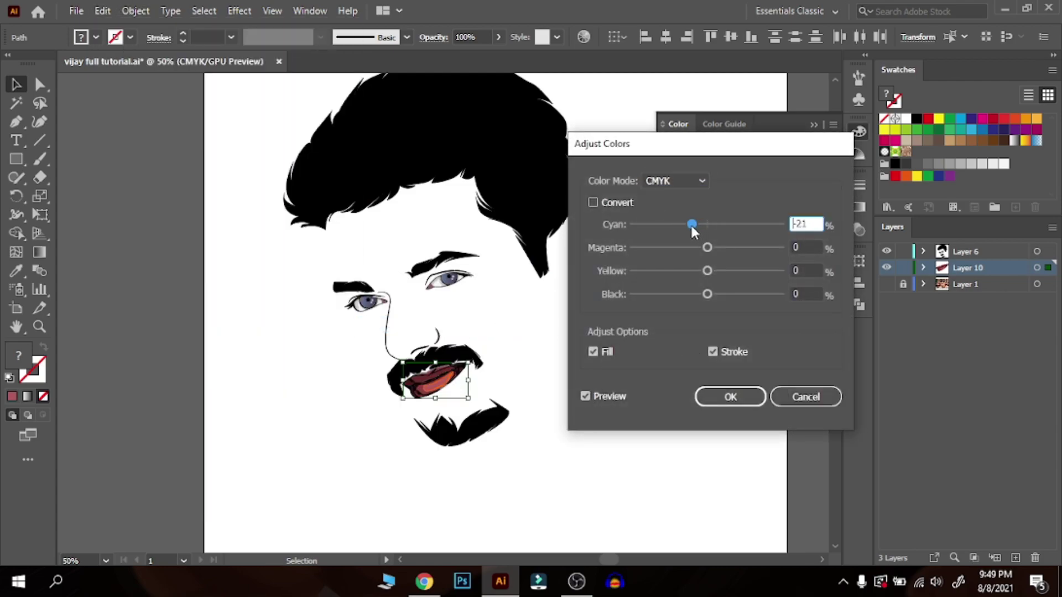
pyautogui.click(714, 248)
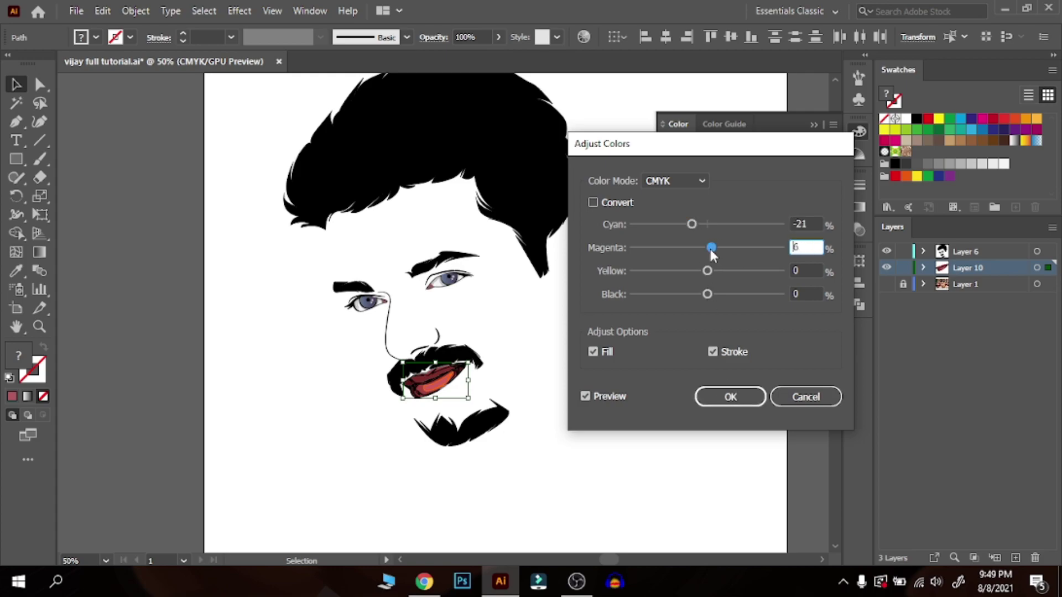
pyautogui.click(704, 270)
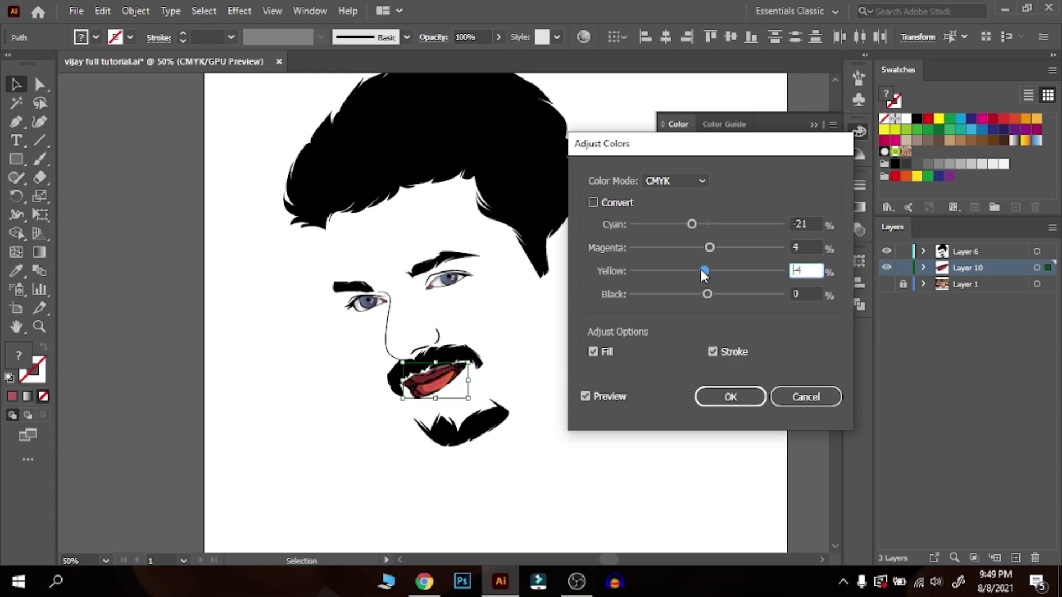
pyautogui.click(731, 397)
pyautogui.click(622, 383)
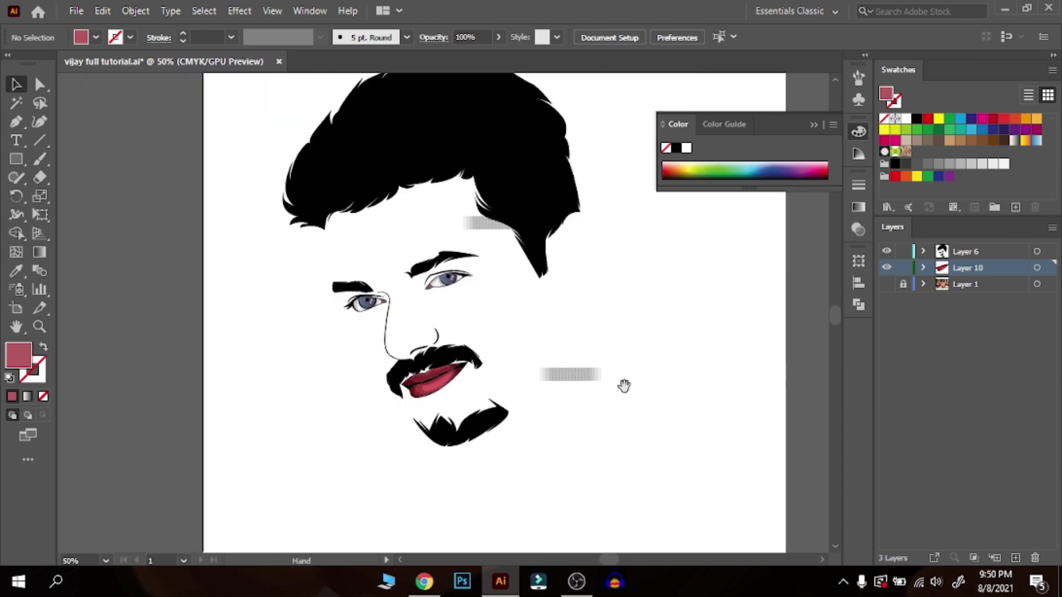
# - Show the photo again, lock Layers 6 and 10, and add a layer directly above the photo
pyautogui.click(887, 284)
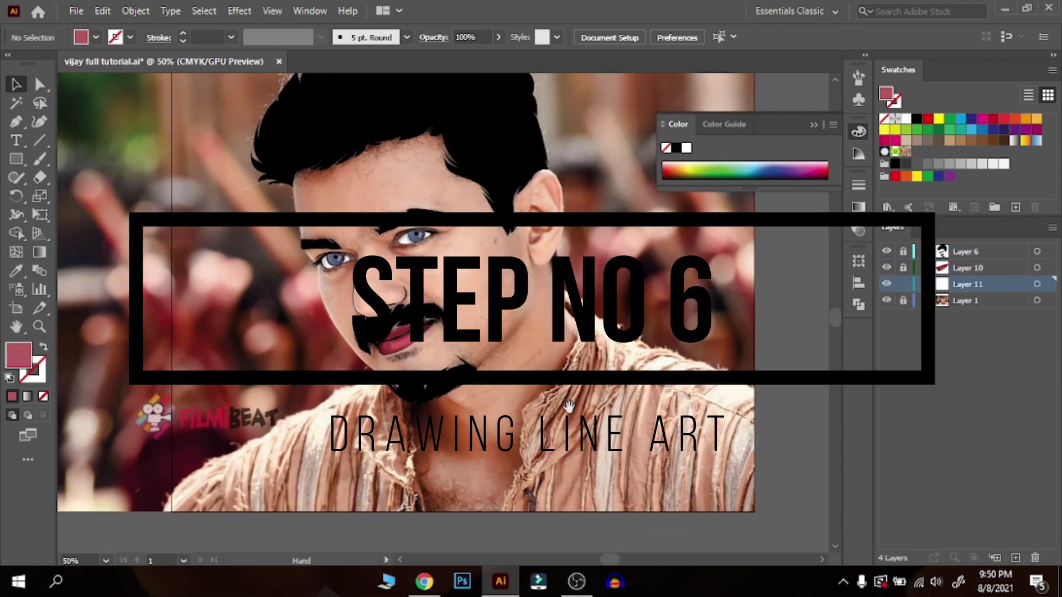
pyautogui.hotkey('ctrl', '+')
pyautogui.hotkey('ctrl', '+')
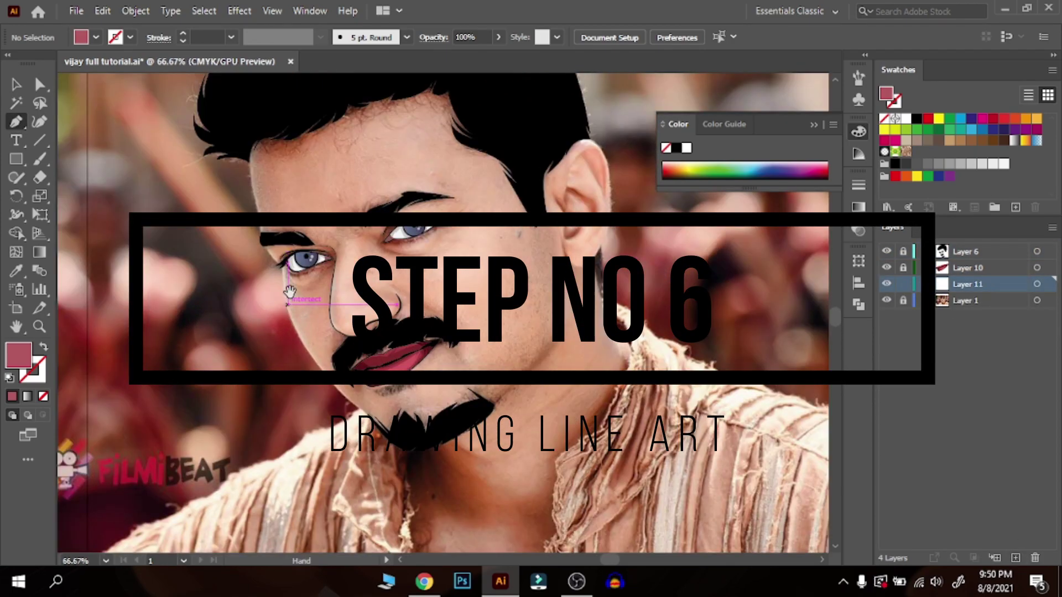
# - Draw an open line along the forehead edge from hairline to eyebrow with a black stroke and no fill
pyautogui.click(253, 367)
pyautogui.moveTo(249, 399); pyautogui.dragTo(249, 413)
pyautogui.click(917, 118)
pyautogui.click(44, 347)
pyautogui.click(16, 86)
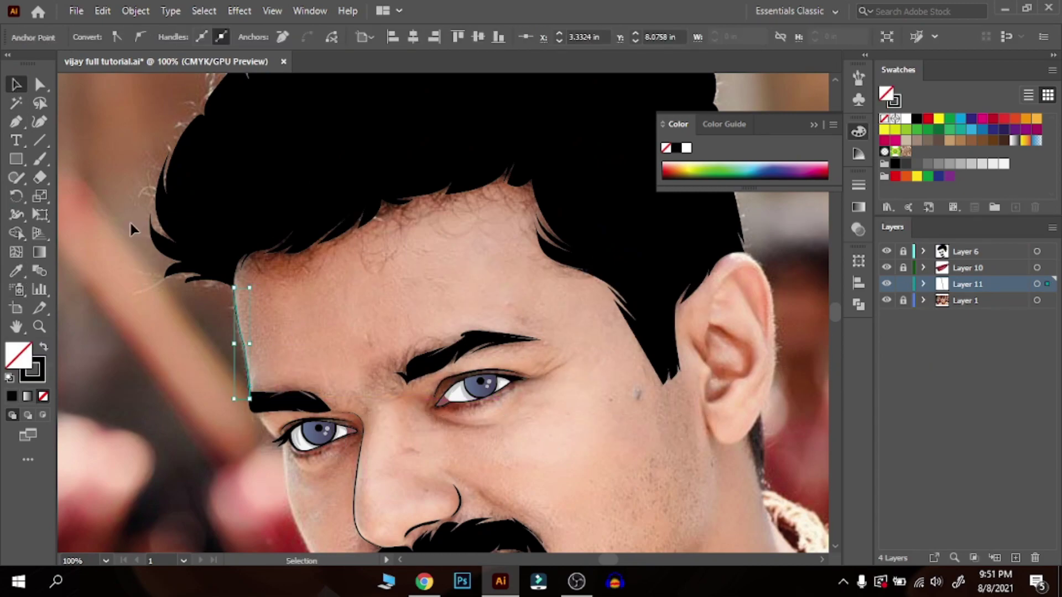
# - Draw an open curved outline from the outer eye corner down the cheek to the chin beard and deselect it
pyautogui.moveTo(421, 388); pyautogui.dragTo(424, 301)
pyautogui.click(17, 121)
pyautogui.moveTo(302, 385); pyautogui.dragTo(288, 399)
pyautogui.moveTo(387, 509); pyautogui.dragTo(356, 352)
pyautogui.moveTo(365, 409); pyautogui.dragTo(464, 490)
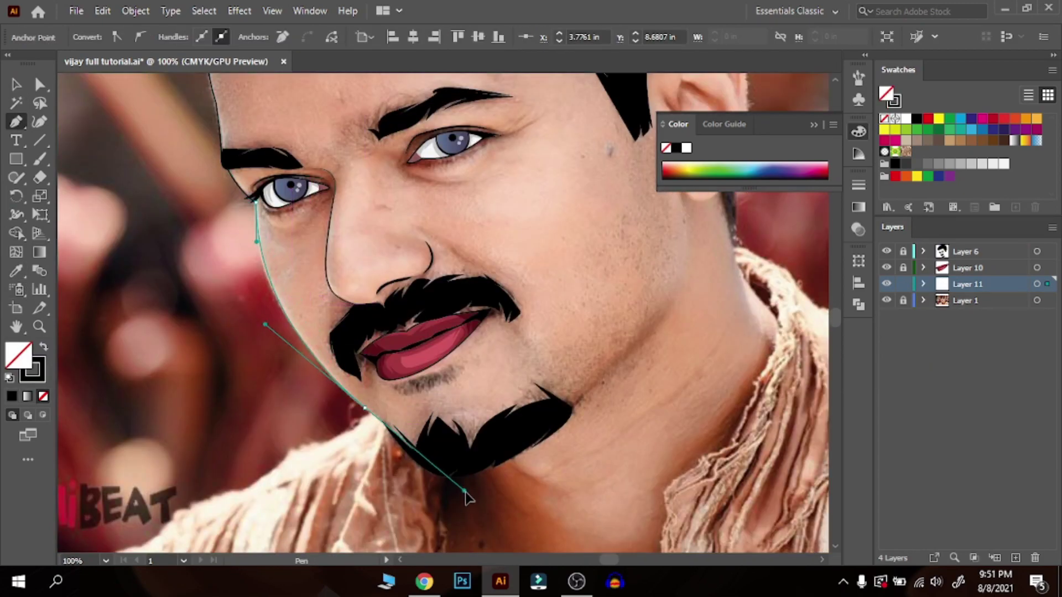
pyautogui.moveTo(428, 458); pyautogui.dragTo(429, 459)
pyautogui.moveTo(586, 382); pyautogui.dragTo(518, 422)
pyautogui.moveTo(355, 493); pyautogui.dragTo(386, 520)
pyautogui.click(17, 86)
pyautogui.click(110, 166)
pyautogui.click(16, 122)
pyautogui.moveTo(494, 453); pyautogui.dragTo(497, 452)
pyautogui.moveTo(611, 334); pyautogui.dragTo(618, 289)
pyautogui.click(617, 289)
pyautogui.press('v')
pyautogui.click(586, 394)
pyautogui.press('Delete')
# - Draw an open jawline curve from the chin beard up toward the ear and apply a tapered width profile
pyautogui.press('p')
pyautogui.click(494, 452)
pyautogui.moveTo(606, 344); pyautogui.dragTo(617, 321)
pyautogui.moveTo(624, 269); pyautogui.dragTo(620, 259)
pyautogui.press('v')
pyautogui.click(567, 396)
pyautogui.click(321, 37)
pyautogui.click(266, 161)
# - Draw an open outline from the top of the ear around its outer edge and down the neck to the collar
pyautogui.moveTo(539, 272); pyautogui.dragTo(463, 365)
pyautogui.press('p')
pyautogui.click(573, 138)
pyautogui.moveTo(603, 278); pyautogui.dragTo(603, 279)
pyautogui.moveTo(577, 322); pyautogui.dragTo(570, 363)
pyautogui.moveTo(629, 447); pyautogui.dragTo(641, 457)
# - Set the jawline's stroke weight to 3 pt
pyautogui.click(19, 88)
pyautogui.click(528, 437)
pyautogui.click(230, 38)
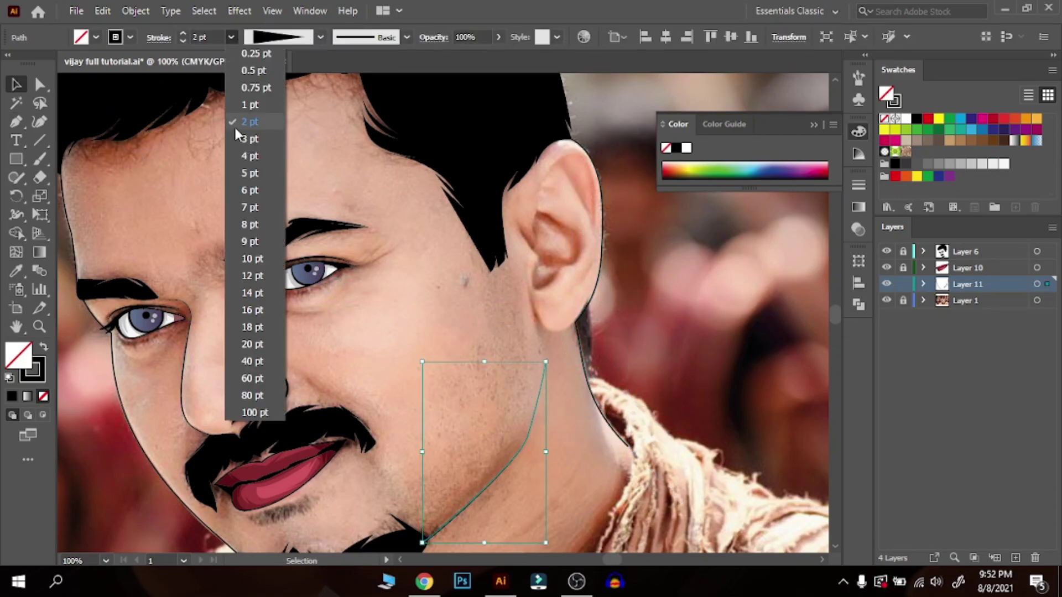
pyautogui.click(253, 139)
# - Draw the inner ear hollow outline, set its stroke weight to 2 pt and deselect it
pyautogui.moveTo(437, 306); pyautogui.dragTo(397, 260)
pyautogui.press('p')
pyautogui.click(454, 226)
pyautogui.click(476, 256)
pyautogui.moveTo(485, 284)
pyautogui.mouseDown()
pyautogui.moveTo(507, 269)
pyautogui.moveTo(500, 220)
pyautogui.mouseUp()
pyautogui.click(17, 85)
pyautogui.click(231, 37)
pyautogui.click(248, 122)
pyautogui.click(258, 144)
# - Draw an open curve inside the ear following the upper rim down toward the lobe
pyautogui.press('p')
pyautogui.click(487, 176)
pyautogui.moveTo(526, 175); pyautogui.dragTo(532, 215)
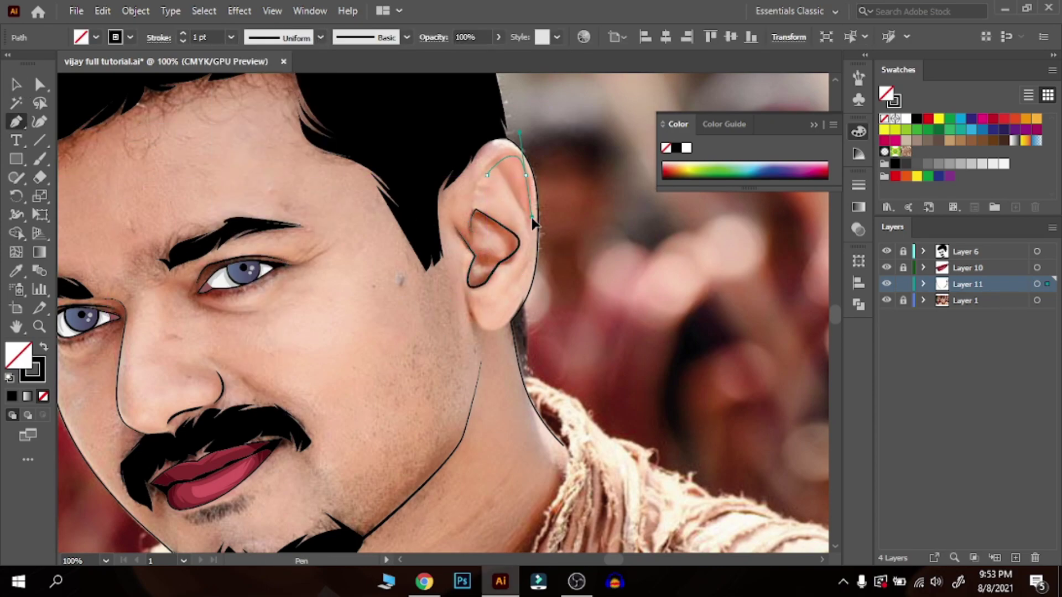
pyautogui.moveTo(520, 279); pyautogui.dragTo(508, 304)
pyautogui.click(16, 84)
# - Apply a variable width profile and a 2 pt stroke weight to the ear's inner rim curve
pyautogui.click(532, 218)
pyautogui.click(320, 37)
pyautogui.click(279, 80)
pyautogui.click(529, 191)
pyautogui.click(231, 37)
pyautogui.click(248, 123)
# - Set the cheek outline's stroke weight to 2 pt and deselect it
pyautogui.press('p')
pyautogui.click(16, 85)
pyautogui.moveTo(127, 365); pyautogui.dragTo(271, 307)
pyautogui.click(206, 332)
pyautogui.click(231, 38)
pyautogui.click(248, 123)
pyautogui.click(139, 277)
pyautogui.hotkey('ctrl', '-')
pyautogui.hotkey('ctrl', '-')
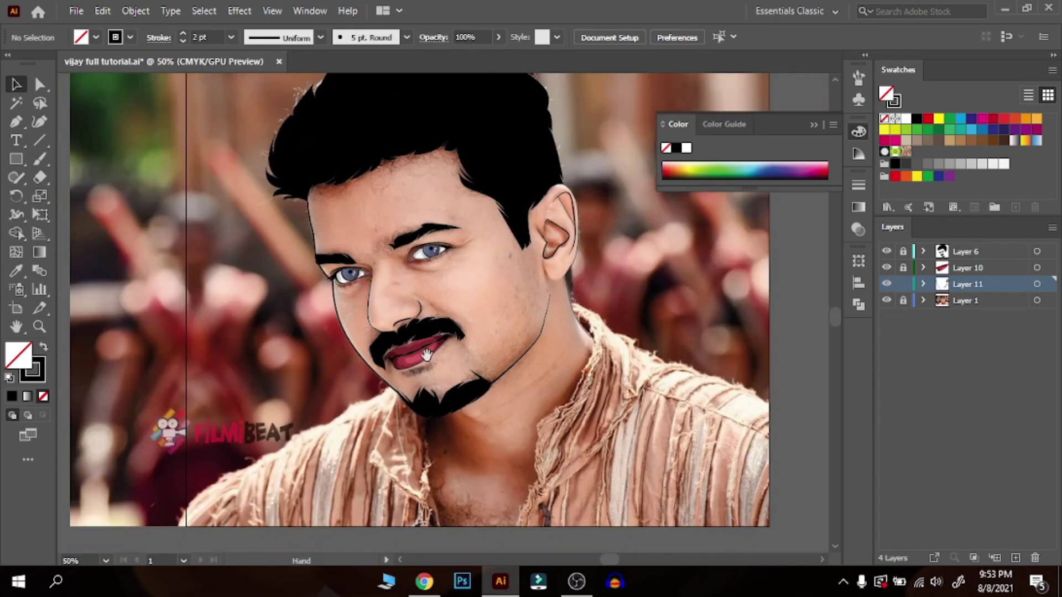